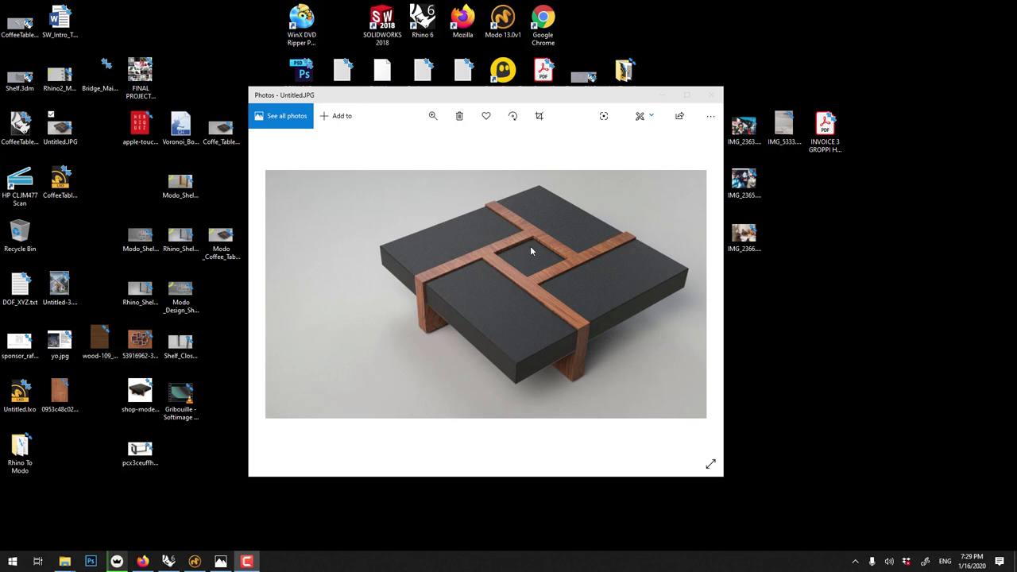
- Close the render viewer and draw a shallow square box centred on the origin in Top
{"action": "left_click", "coordinate": [710, 95]}
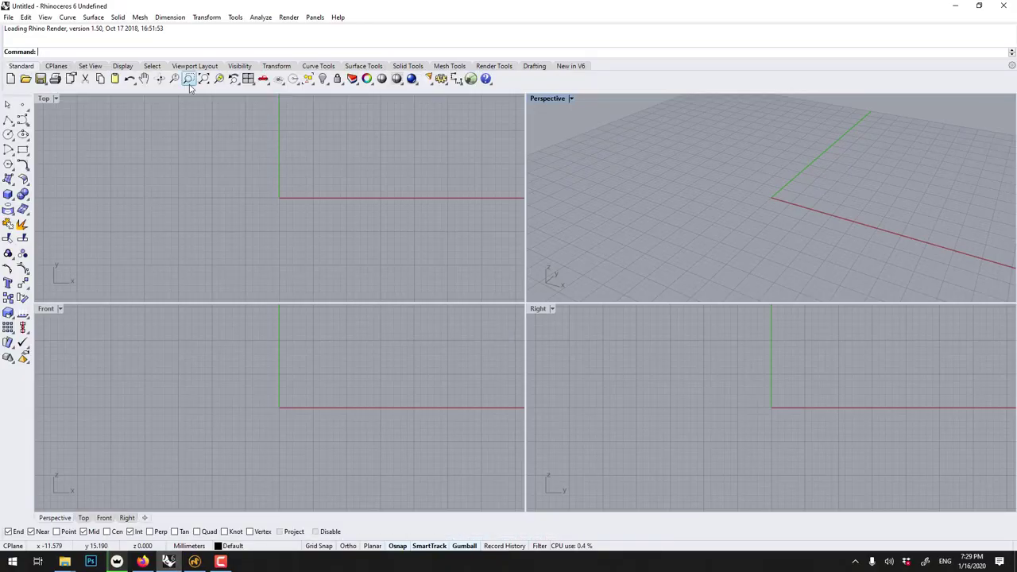
{"action": "left_click", "coordinate": [164, 187]}
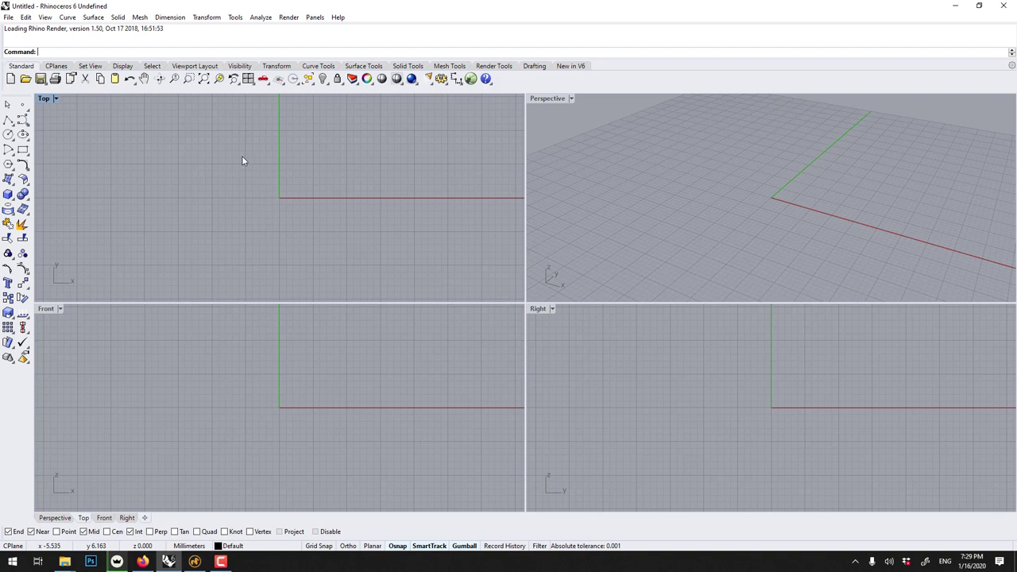
{"action": "key", "text": "Return"}
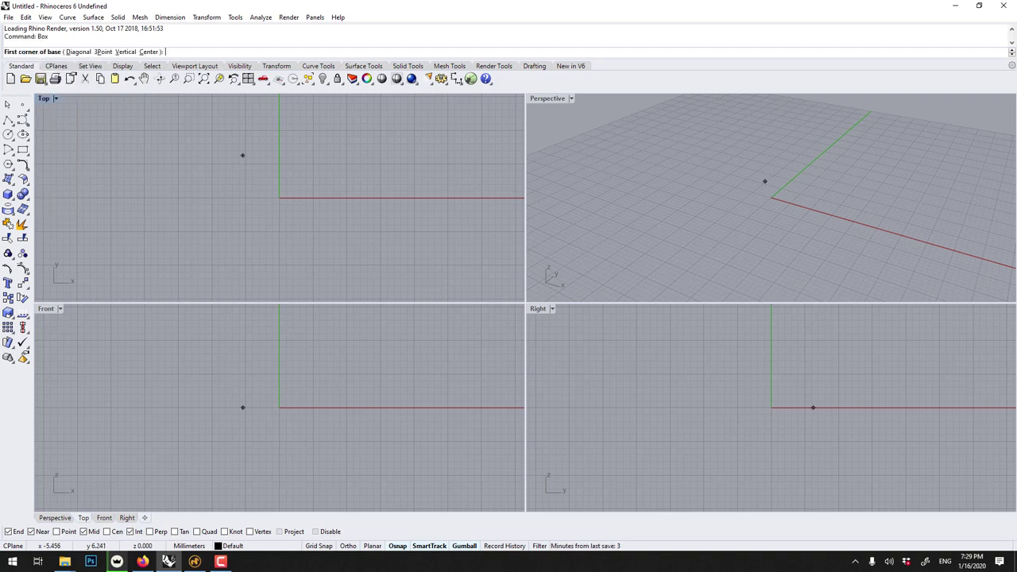
{"action": "left_click", "coordinate": [151, 51]}
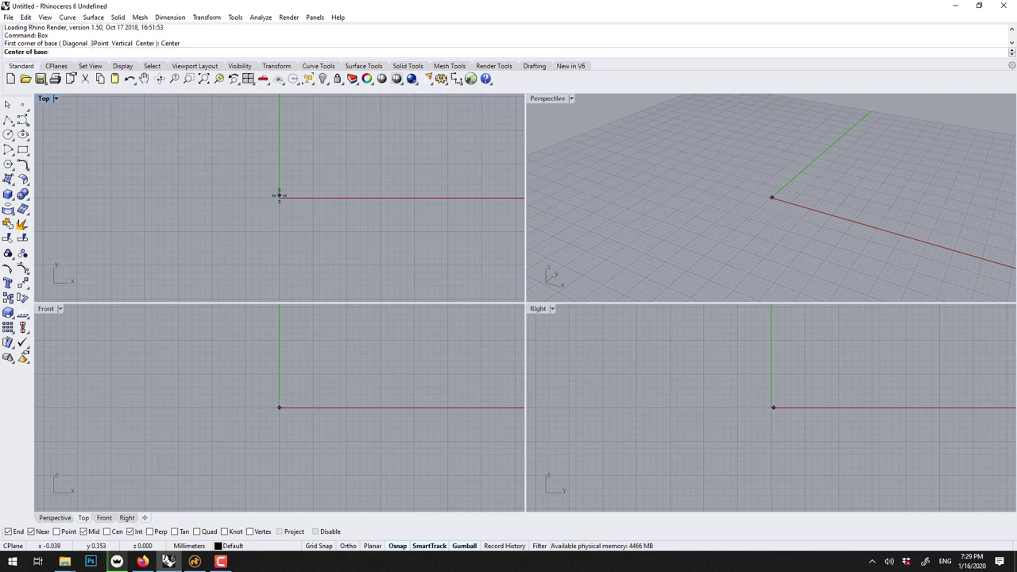
{"action": "key", "text": "Return"}
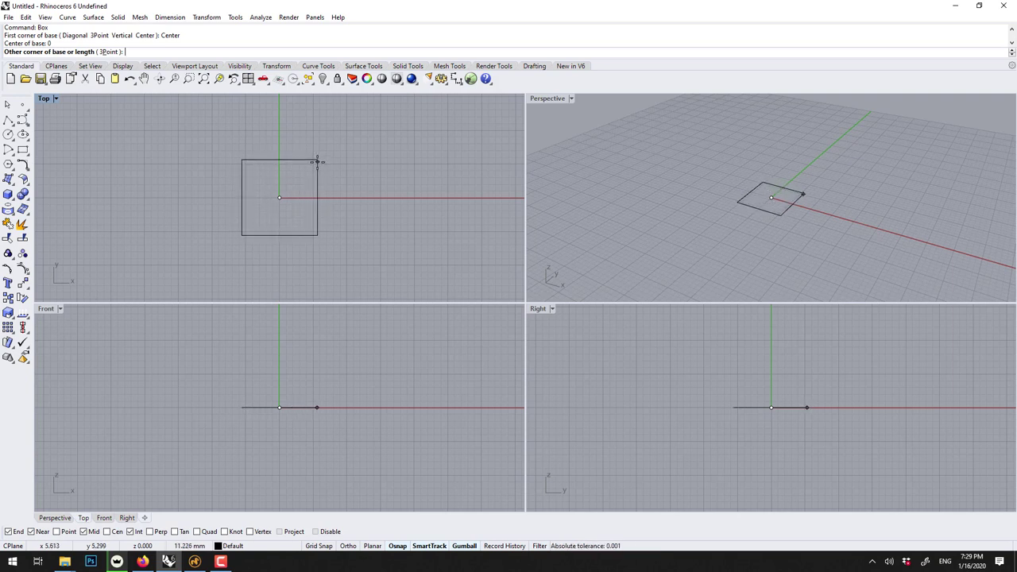
{"action": "left_click", "coordinate": [317, 162]}
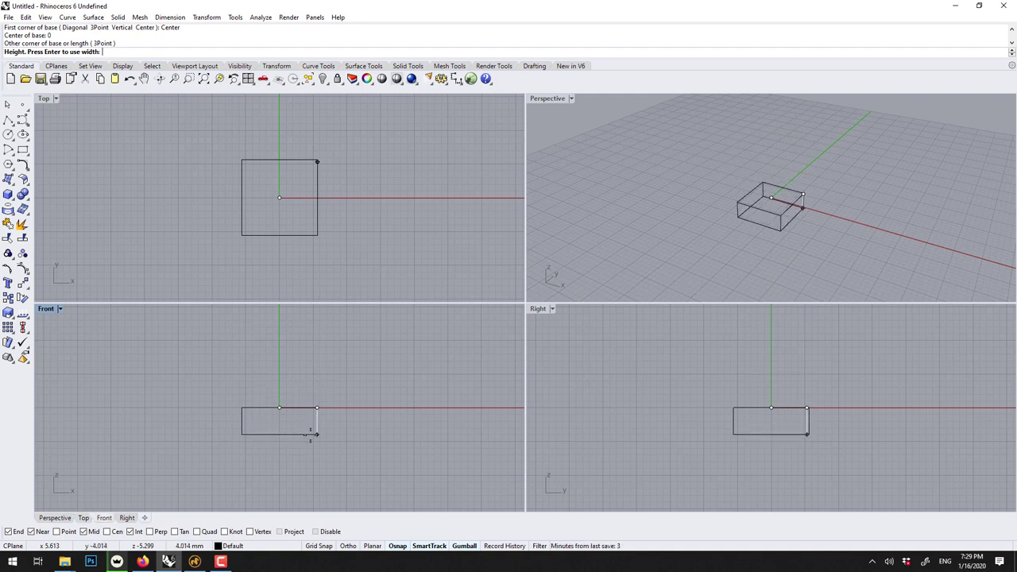
{"action": "left_click", "coordinate": [309, 435]}
- Draw a long, deeper box running down from the square box's top-left corner
{"action": "scroll", "coordinate": [317, 162], "scroll_direction": "down", "scroll_amount": 2}
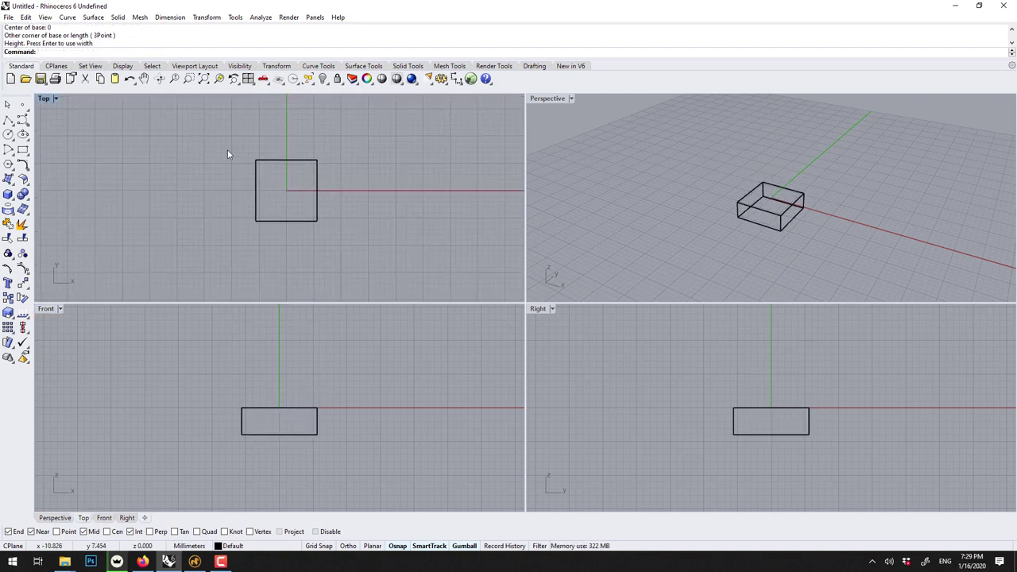
{"action": "key", "text": "Return"}
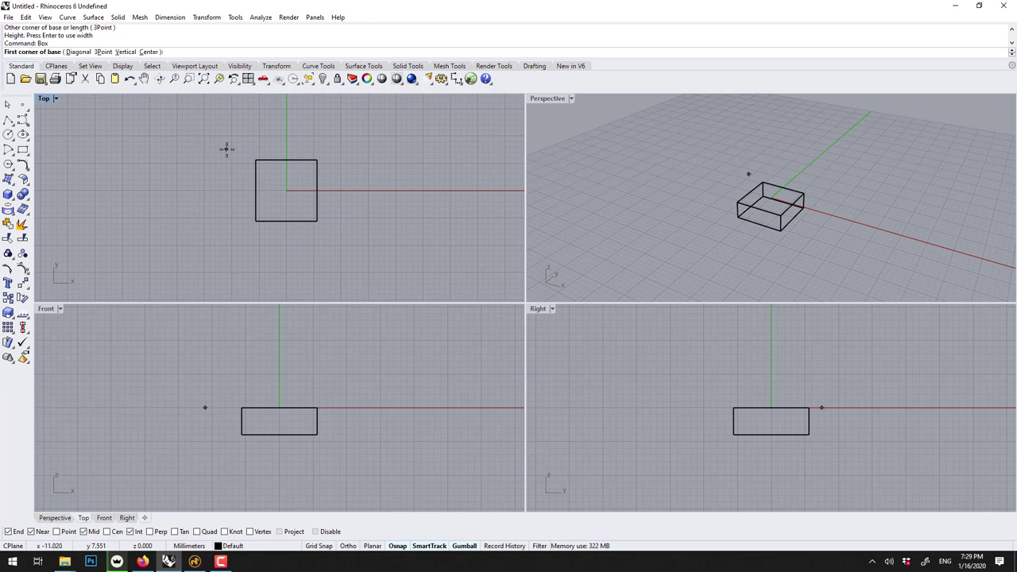
{"action": "left_click", "coordinate": [253, 157]}
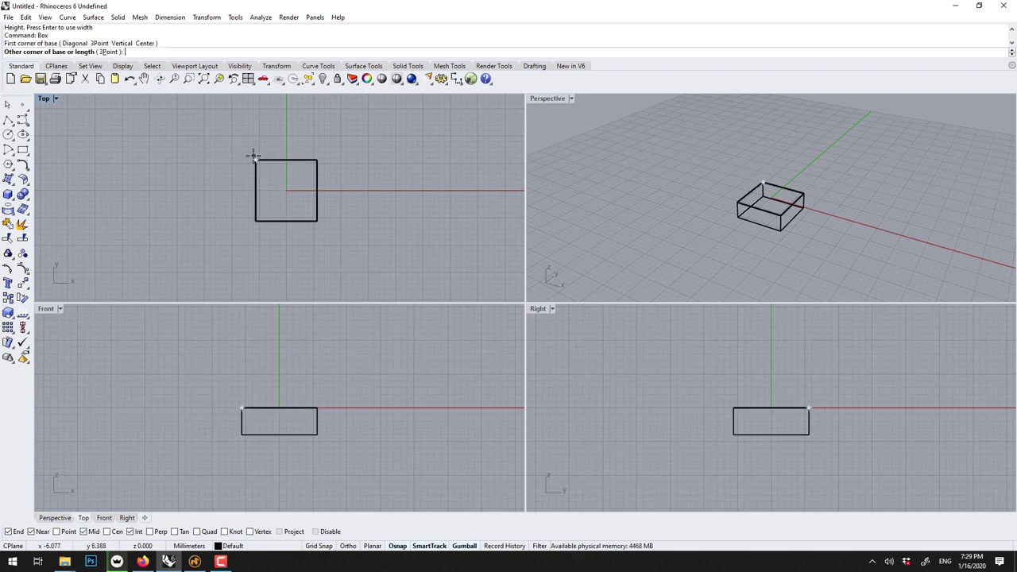
{"action": "scroll", "coordinate": [262, 262], "scroll_direction": "down", "scroll_amount": 2}
{"action": "right_click_drag", "start_coordinate": [293, 259], "coordinate": [283, 185]}
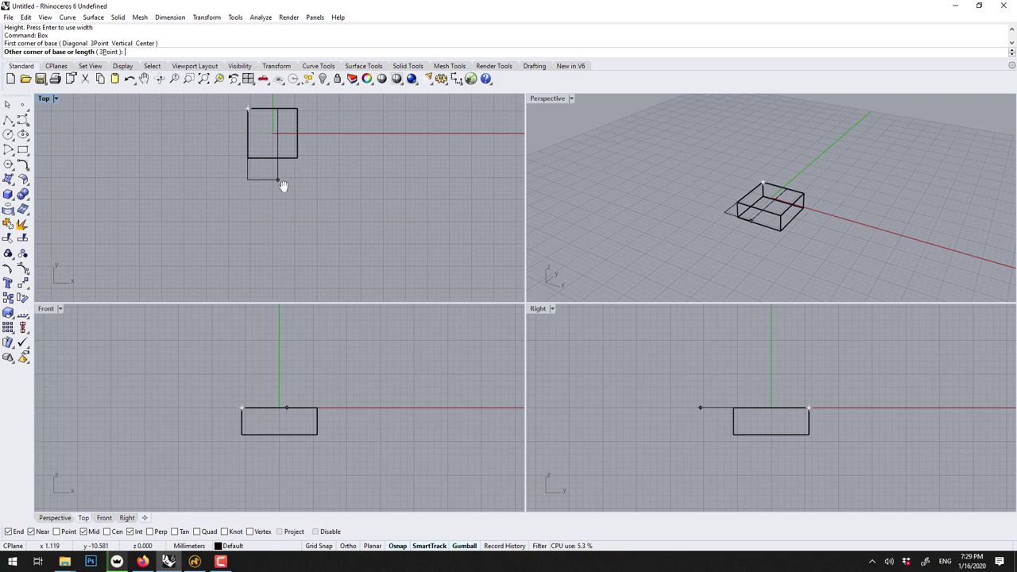
{"action": "left_click", "coordinate": [228, 268]}
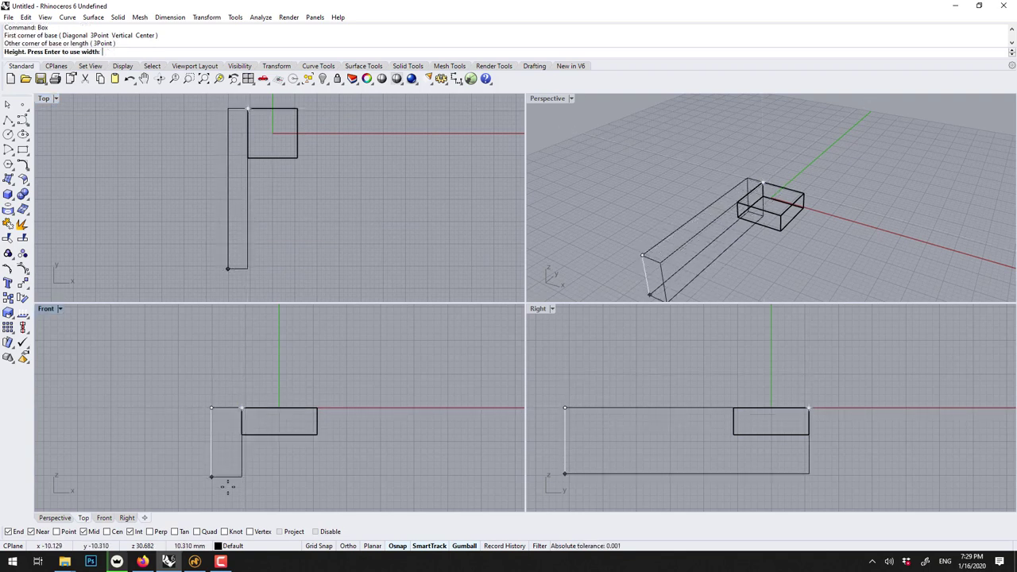
{"action": "left_click", "coordinate": [228, 488]}
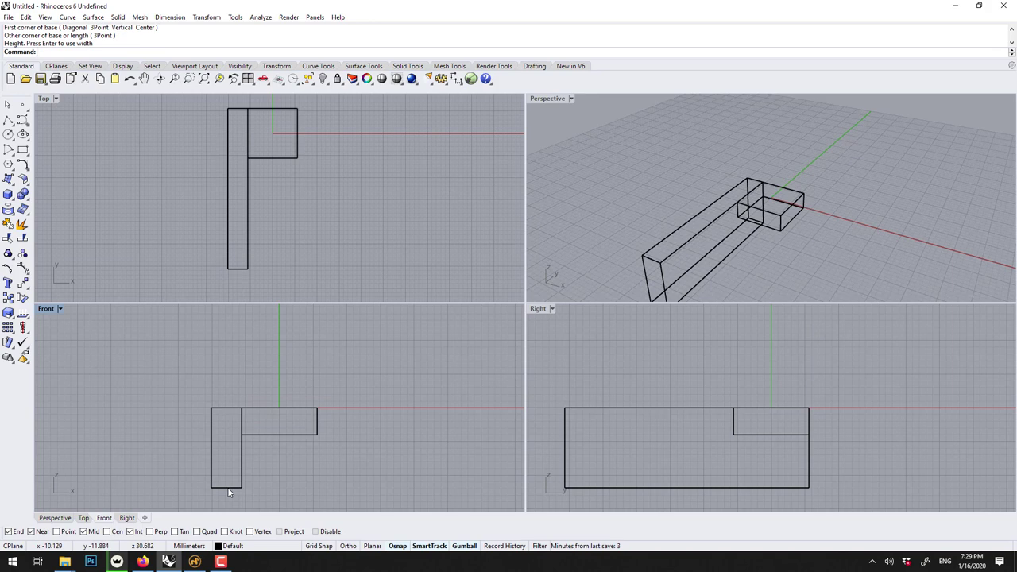
{"action": "left_click", "coordinate": [42, 106]}
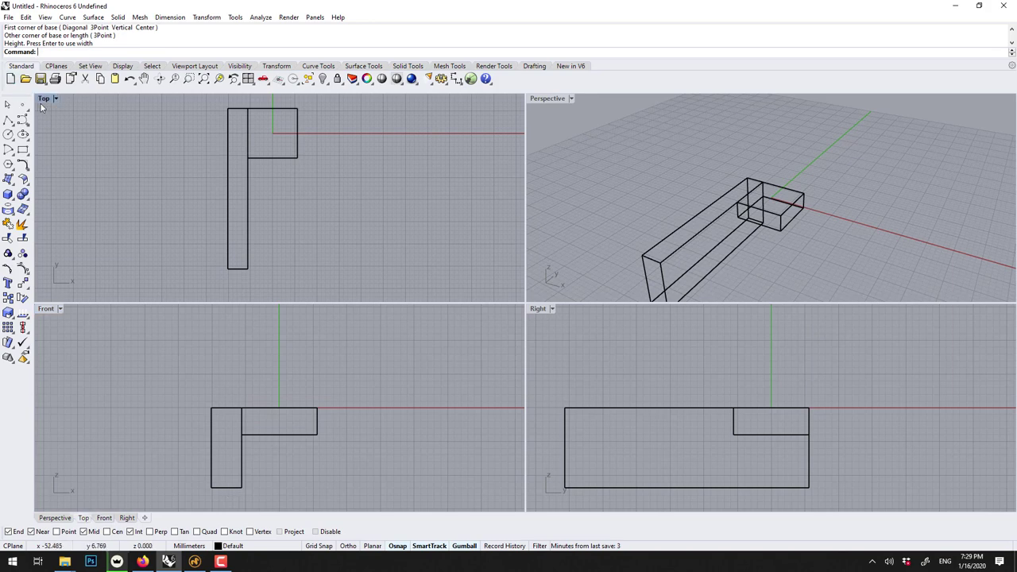
- Maximize the Top view and select the long box, undoing an accidental rotation
{"action": "double_click", "coordinate": [44, 99]}
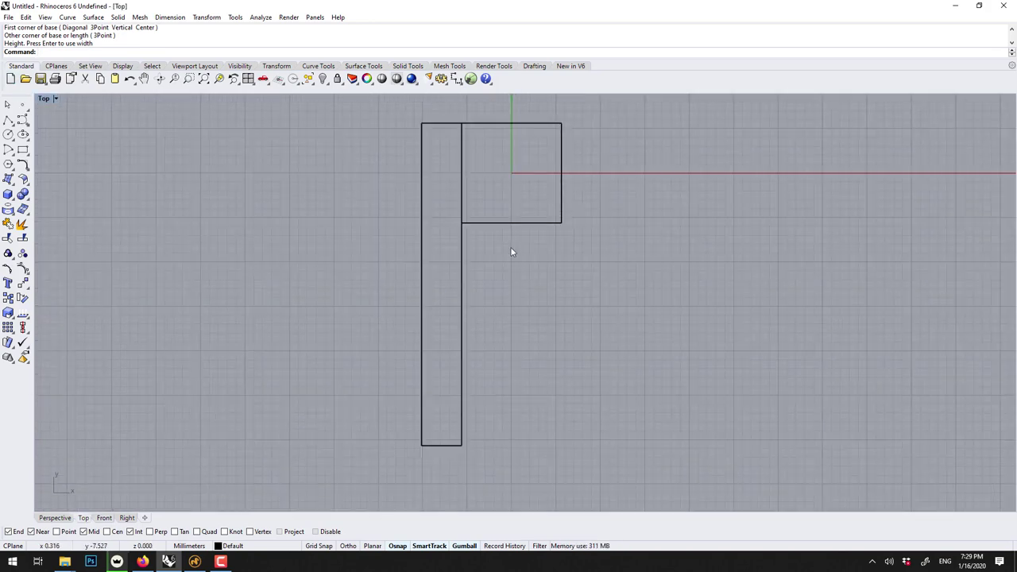
{"action": "left_click", "coordinate": [463, 260]}
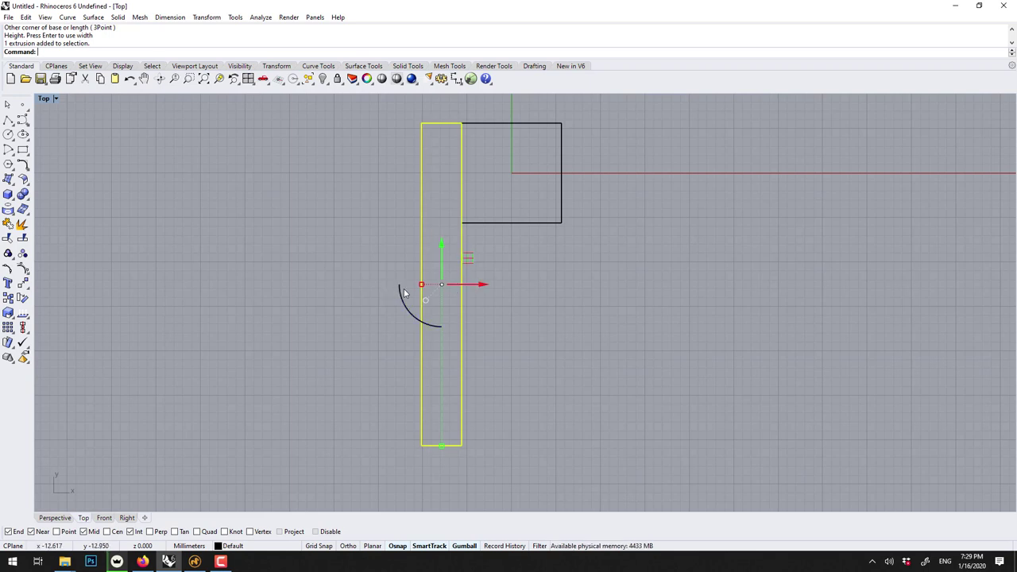
{"action": "left_click_drag", "start_coordinate": [402, 295], "coordinate": [415, 321]}
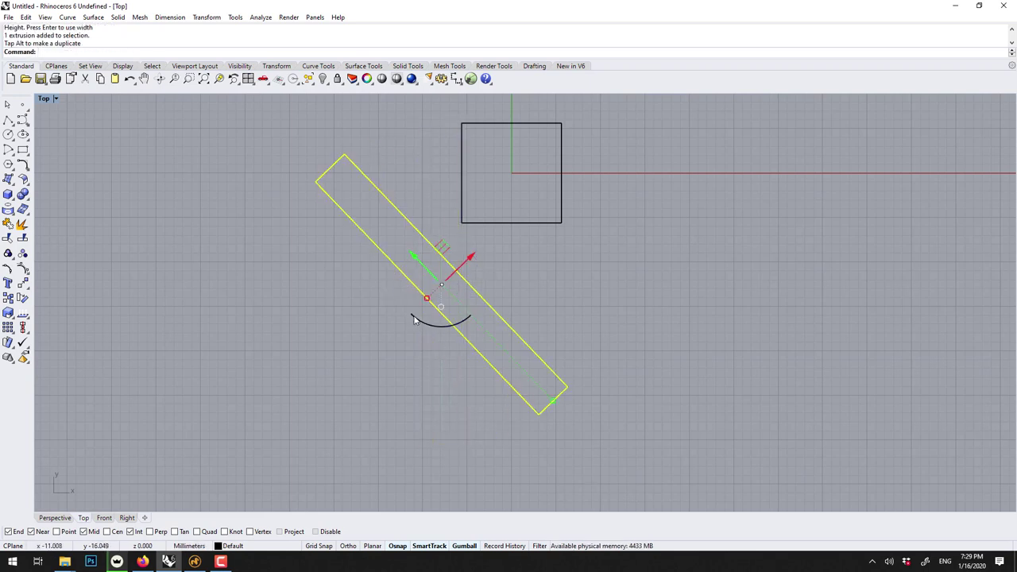
{"action": "key", "text": "ctrl+z"}
{"action": "left_click", "coordinate": [368, 236]}
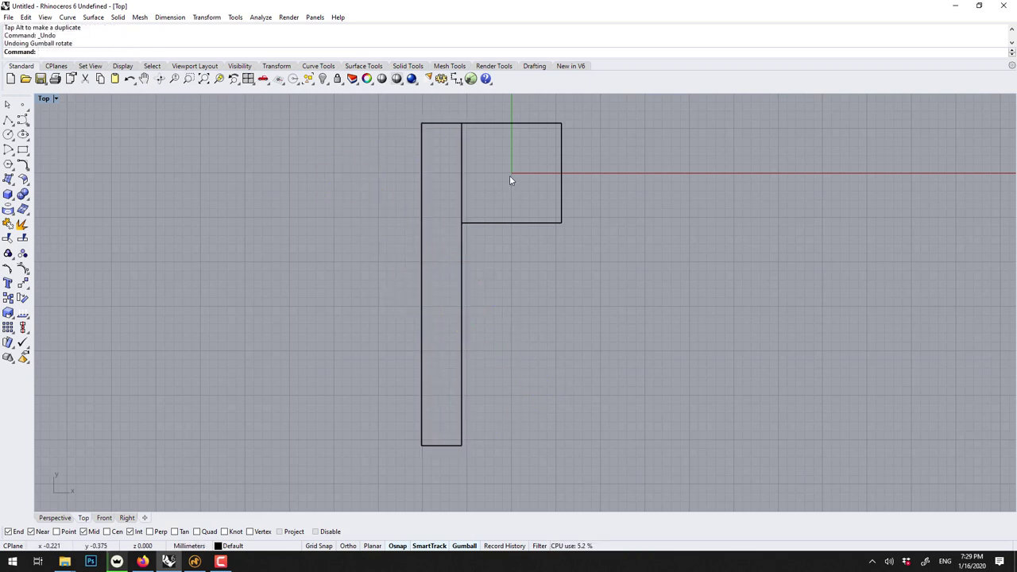
{"action": "left_click", "coordinate": [462, 291]}
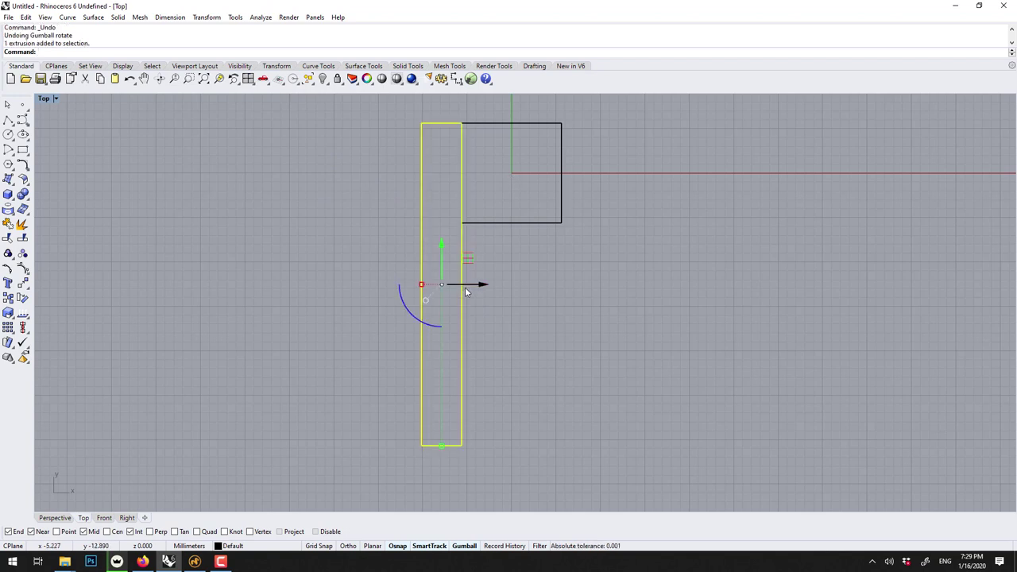
- Rotate-copy the long box about the origin three times in 90° steps with Ortho on
{"action": "type", "text": "otate"}
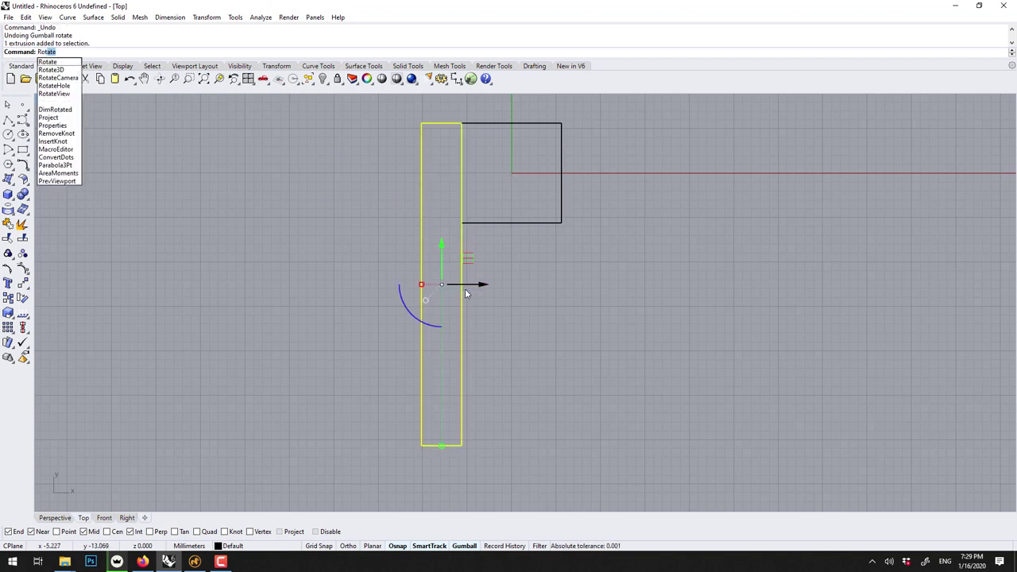
{"action": "key", "text": "Return"}
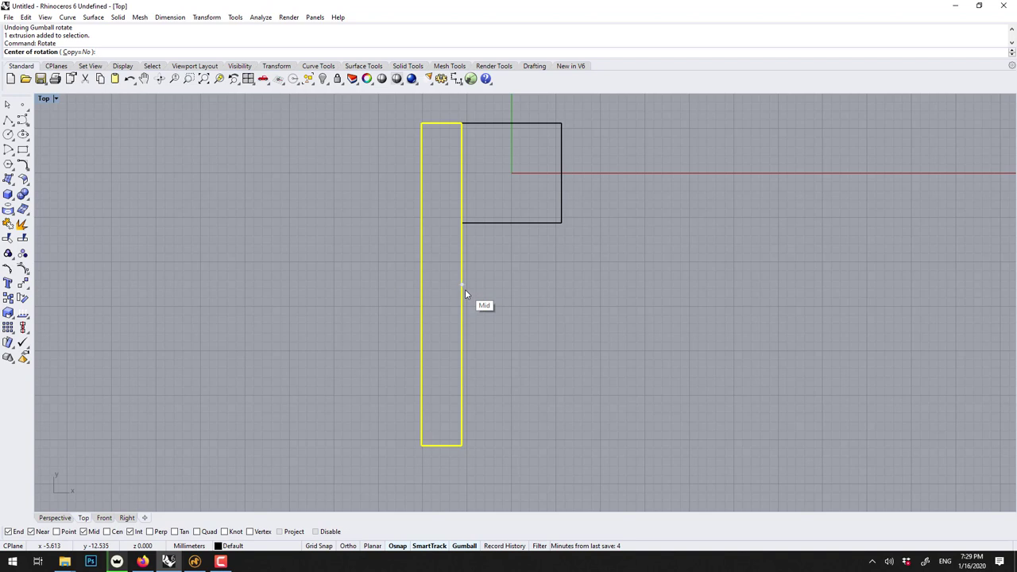
{"action": "left_click", "coordinate": [81, 53]}
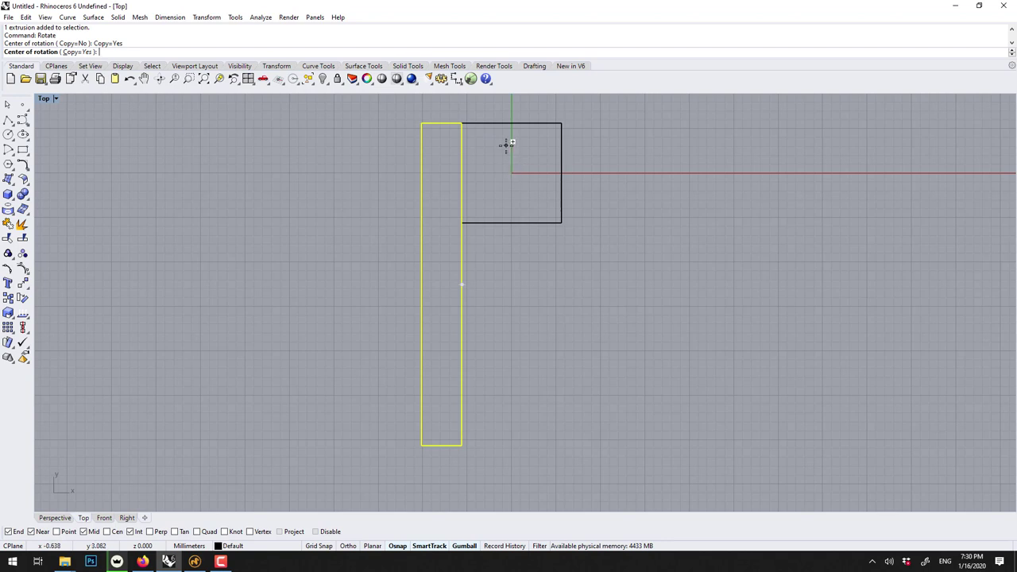
{"action": "key", "text": "Return"}
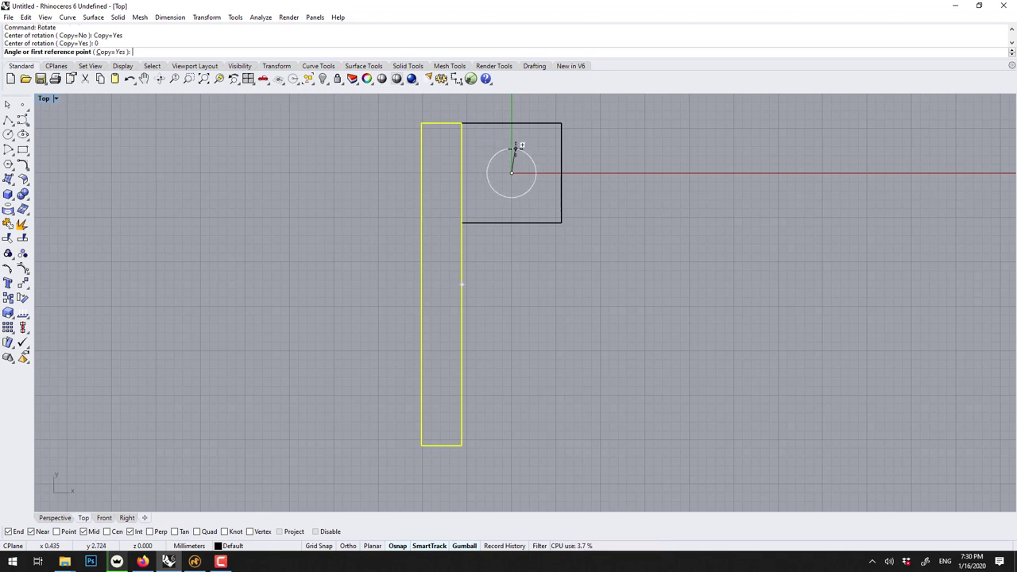
{"action": "key", "text": "F8"}
{"action": "left_click", "coordinate": [512, 291]}
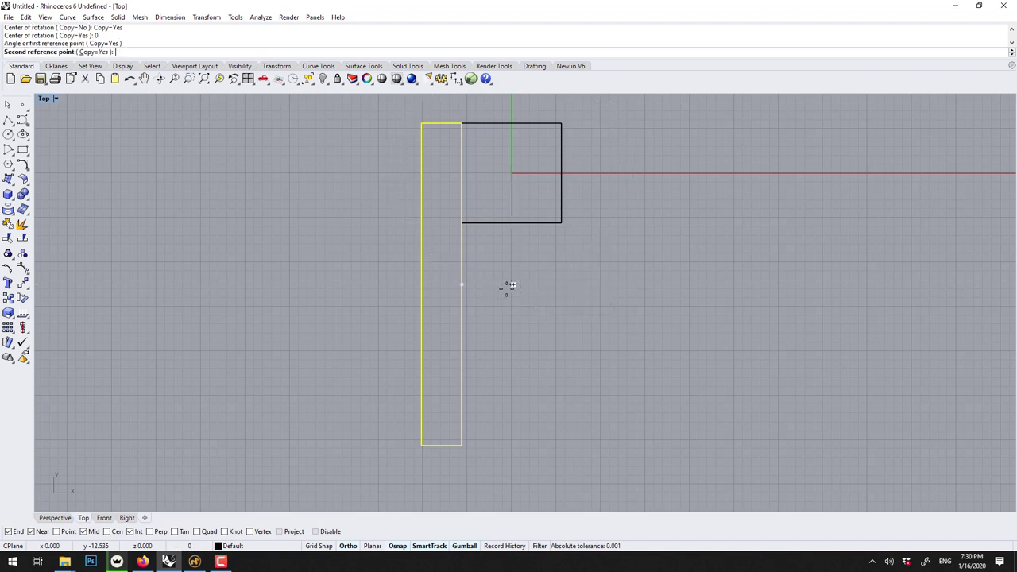
{"action": "left_click", "coordinate": [655, 178]}
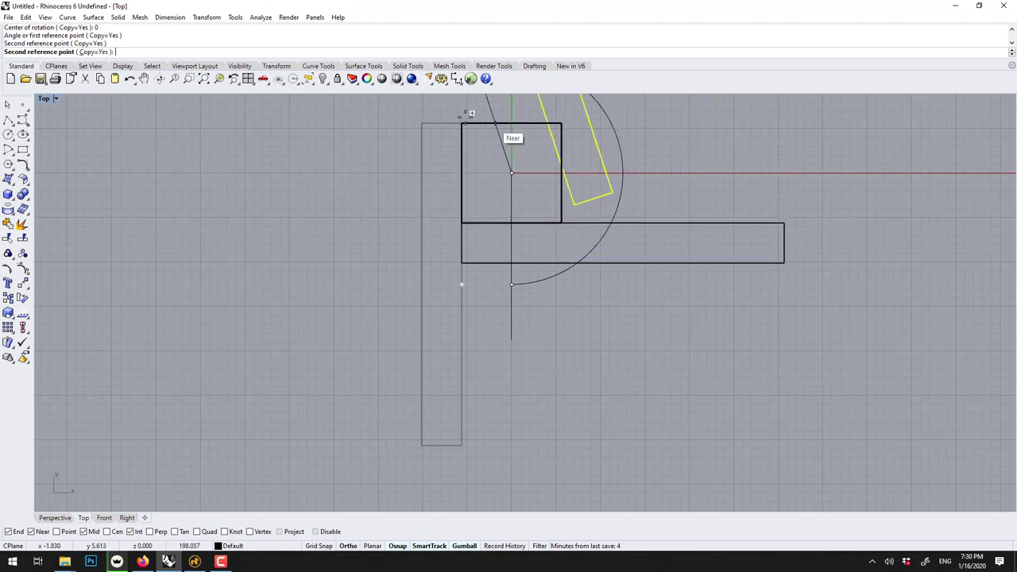
{"action": "left_click", "coordinate": [531, 136]}
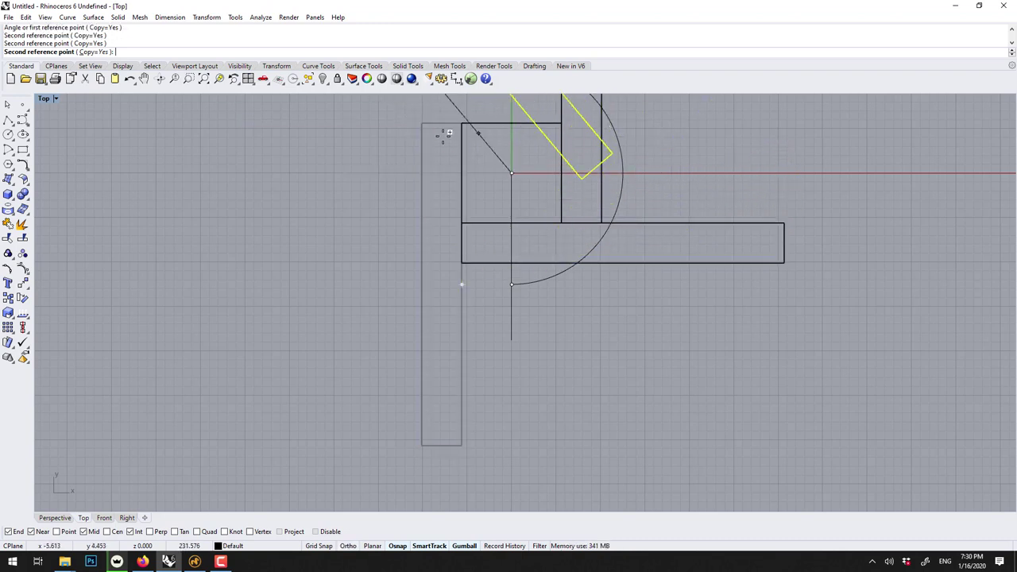
{"action": "left_click", "coordinate": [407, 146]}
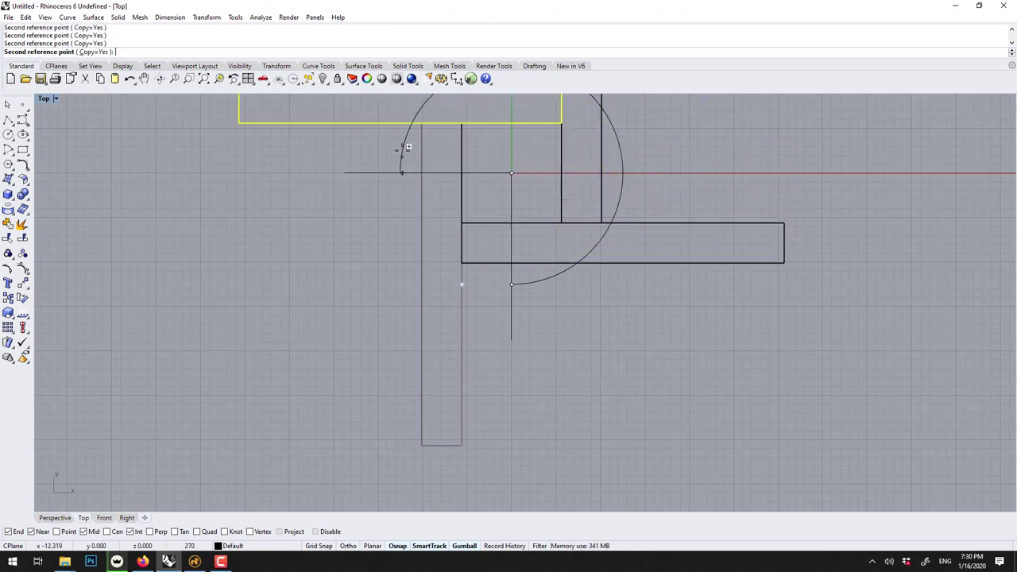
{"action": "scroll", "coordinate": [346, 253], "scroll_direction": "down", "scroll_amount": 4}
{"action": "right_click", "coordinate": [302, 240]}
{"action": "right_click_drag", "start_coordinate": [322, 261], "coordinate": [338, 284]}
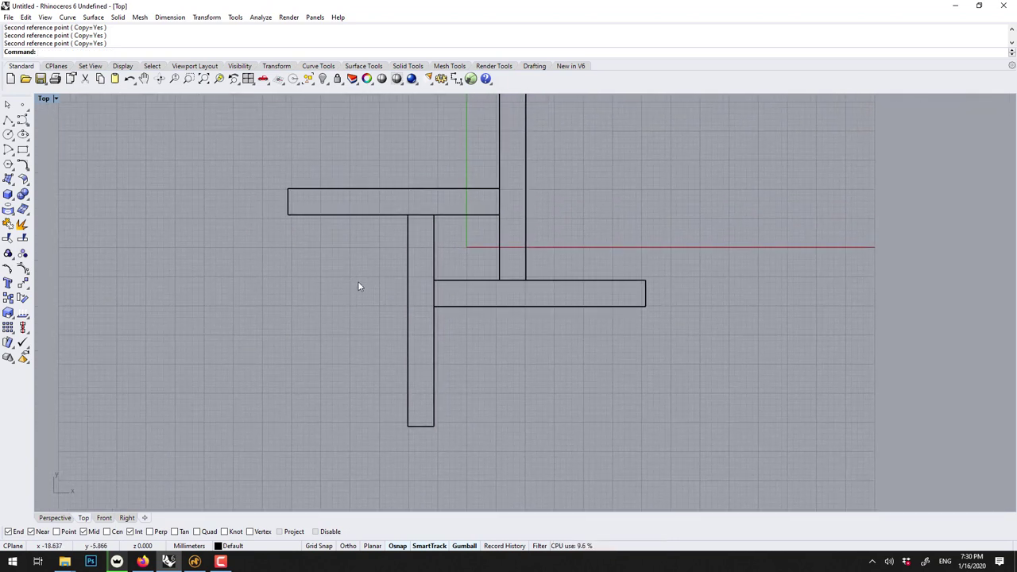
- Draw a rectangular slab box from the bars' inner corner and give it a height
{"action": "type", "text": "Box"}
{"action": "key", "text": "Return"}
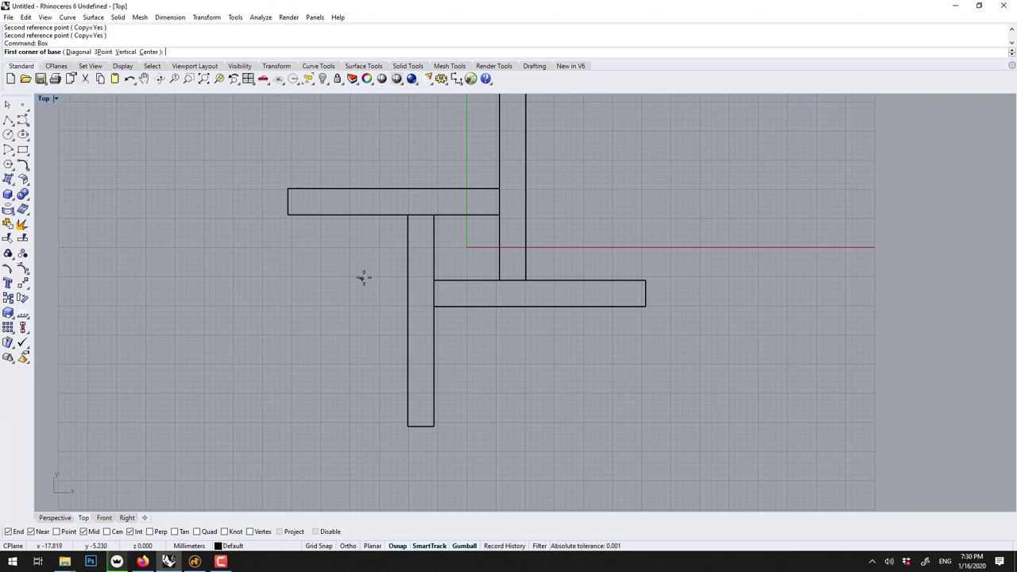
{"action": "left_click", "coordinate": [405, 211]}
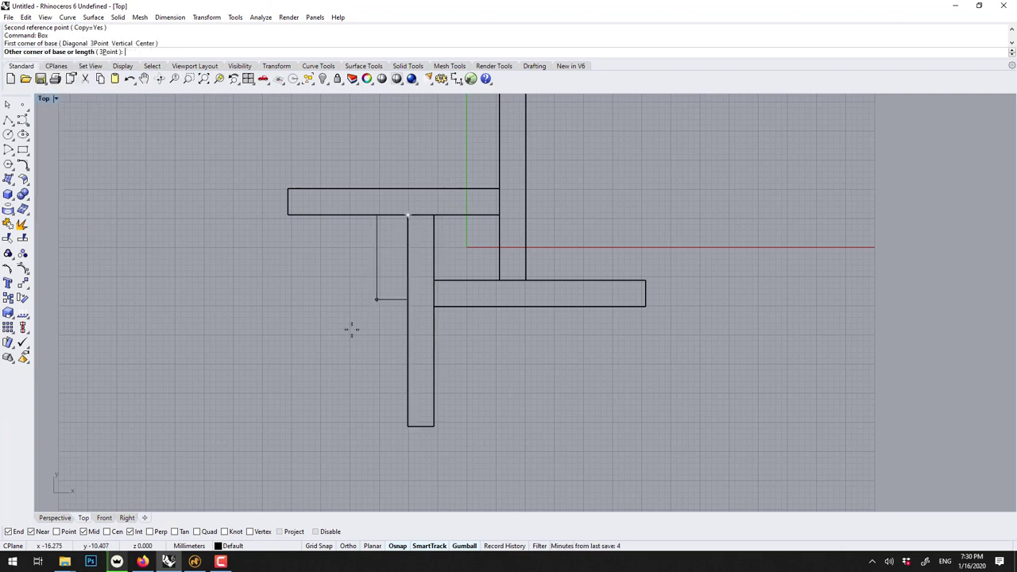
{"action": "left_click", "coordinate": [289, 421]}
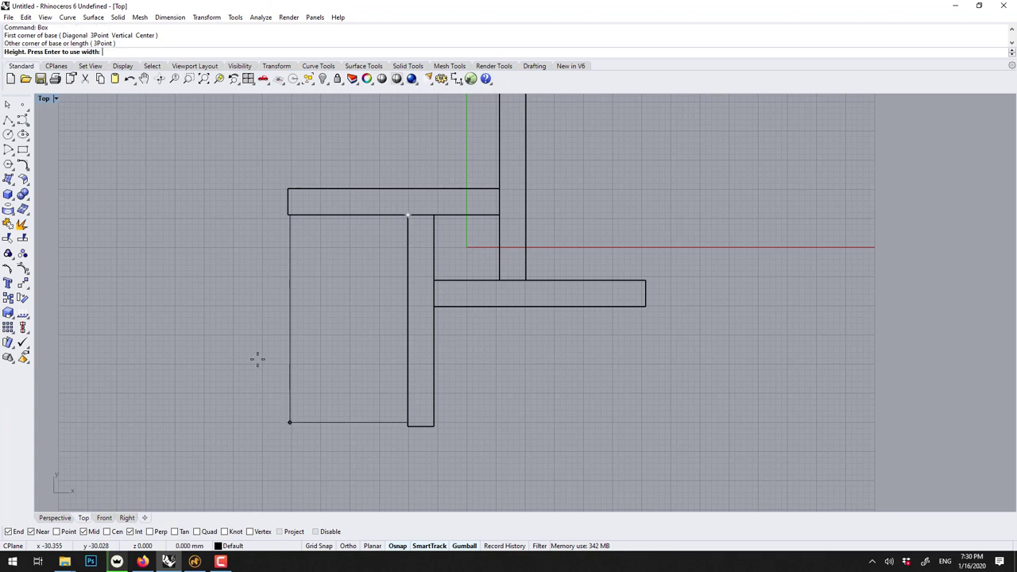
{"action": "double_click", "coordinate": [39, 100]}
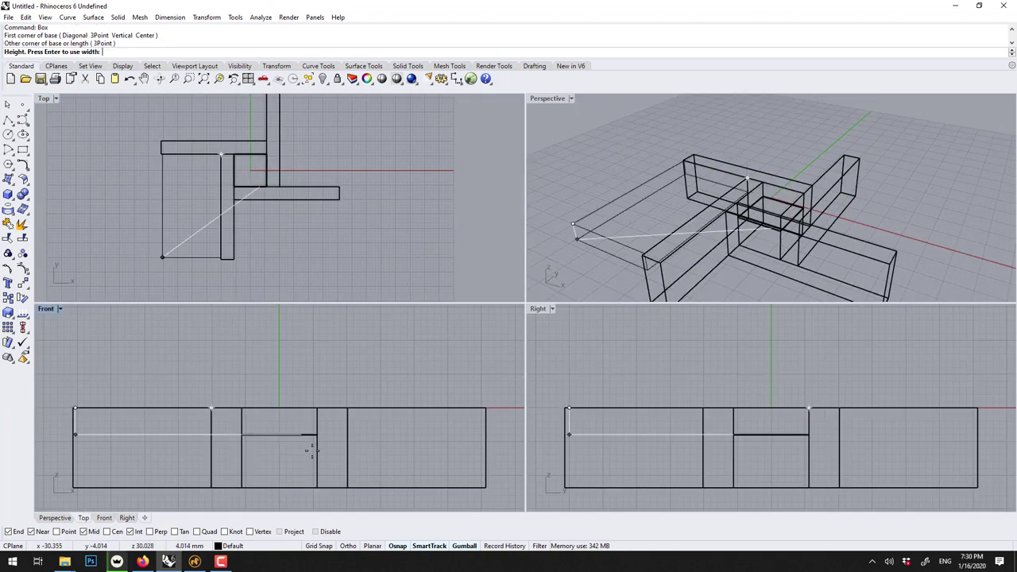
{"action": "left_click", "coordinate": [235, 434]}
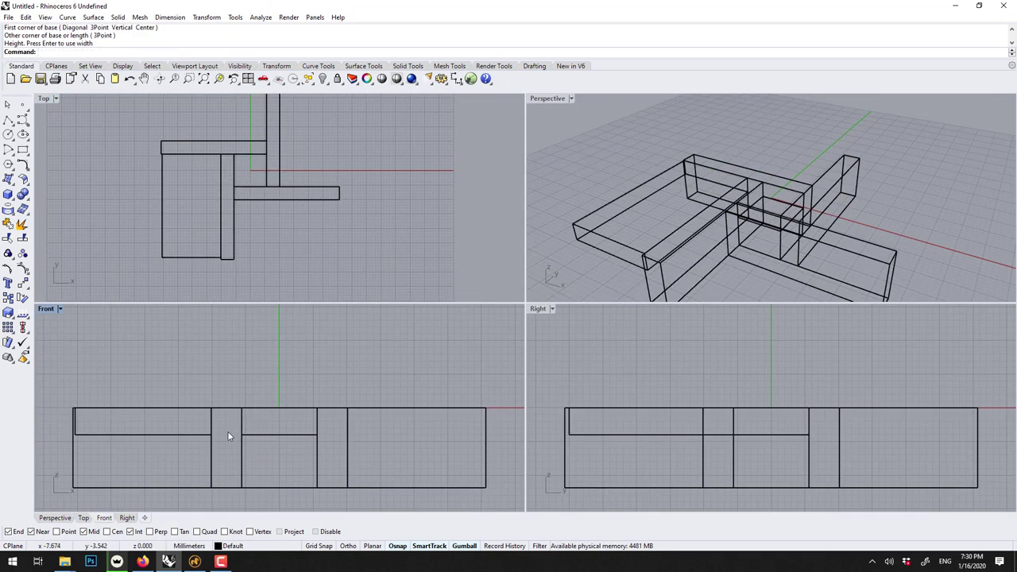
- Select the new slab and start rotating it about the origin in a maximized Top view
{"action": "left_click", "coordinate": [187, 260]}
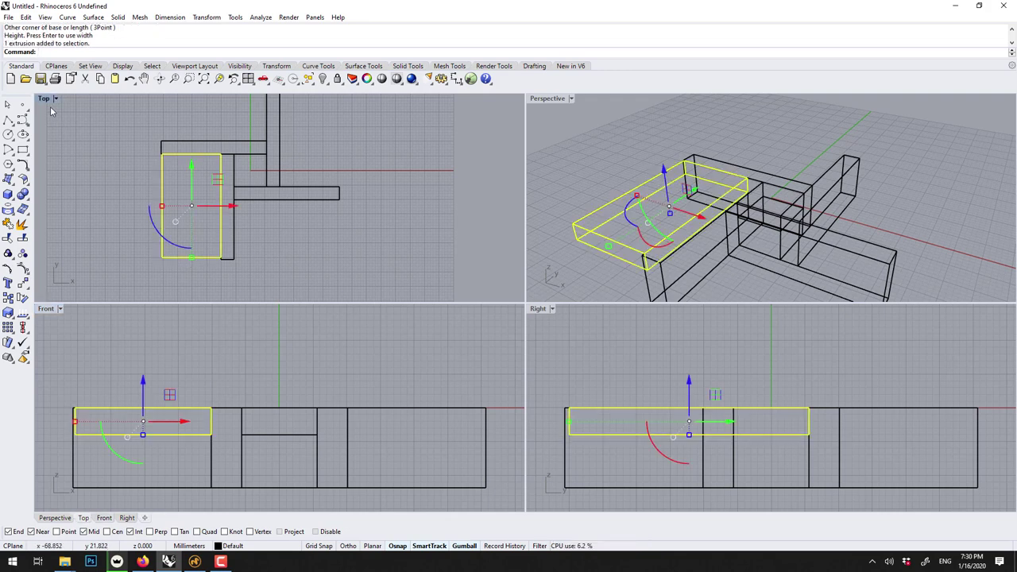
{"action": "double_click", "coordinate": [44, 98]}
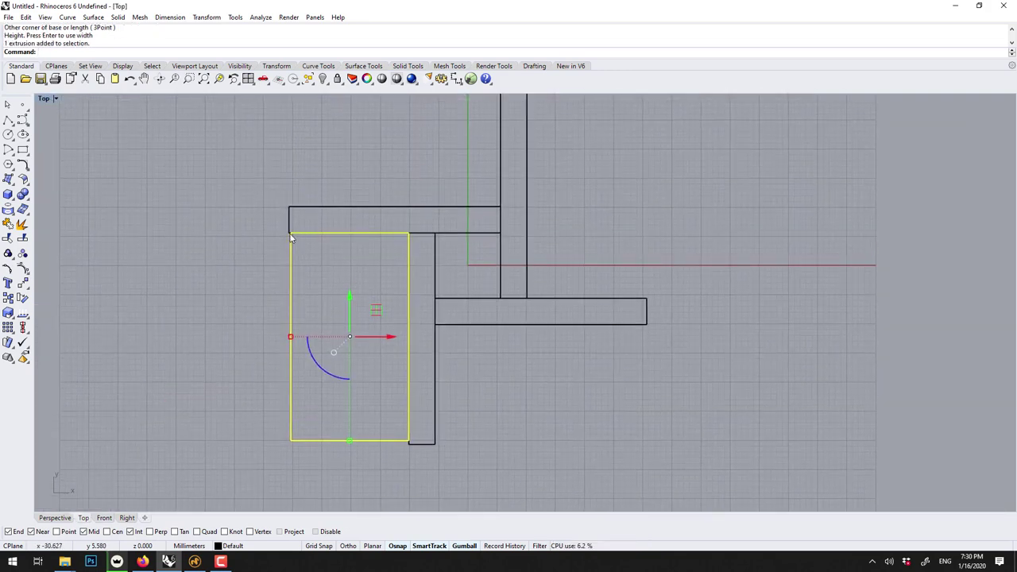
{"action": "type", "text": "ro"}
{"action": "key", "text": "Return"}
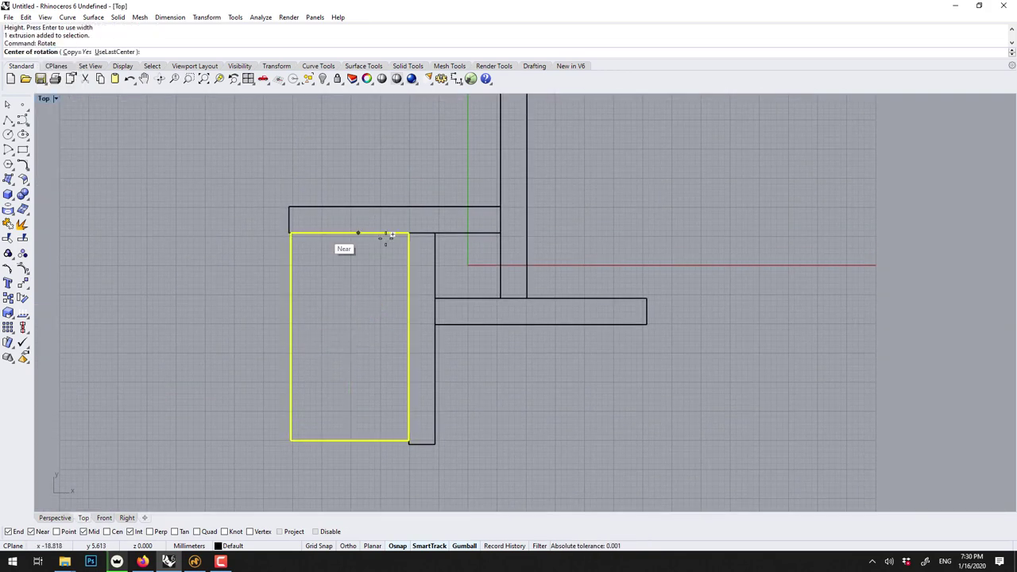
{"action": "type", "text": "0"}
{"action": "key", "text": "Return"}
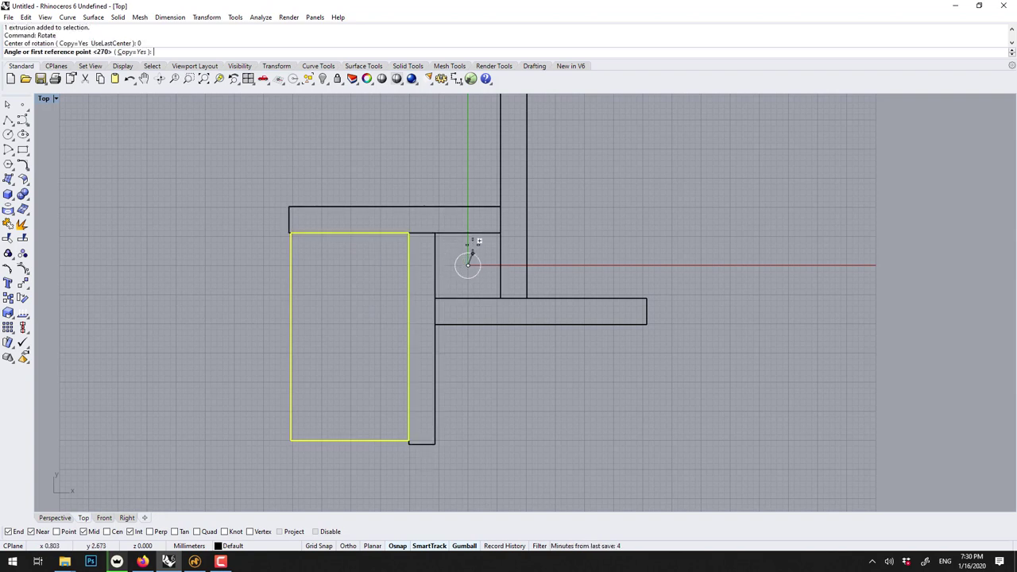
{"action": "key", "text": "Down"}
{"action": "key", "text": "Down"}
{"action": "key", "text": "Down"}
{"action": "key", "text": "Down"}
{"action": "key", "text": "Down"}
{"action": "key", "text": "Down"}
{"action": "key", "text": "Down"}
{"action": "key", "text": "Down"}
{"action": "key", "text": "Down"}
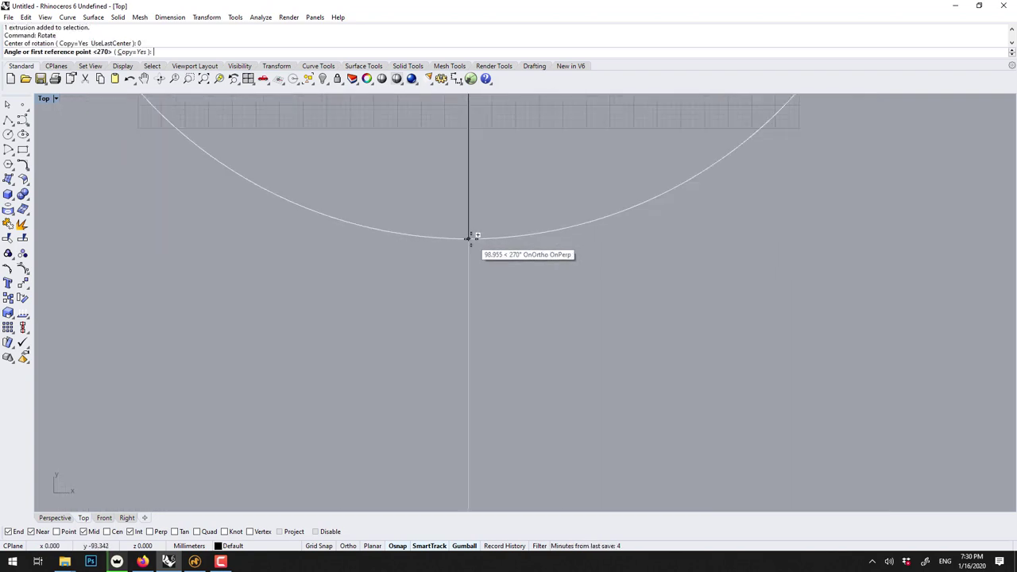
{"action": "scroll", "coordinate": [491, 381], "scroll_direction": "down", "scroll_amount": 4}
{"action": "key", "text": "Up"}
{"action": "key", "text": "Up"}
{"action": "key", "text": "Up"}
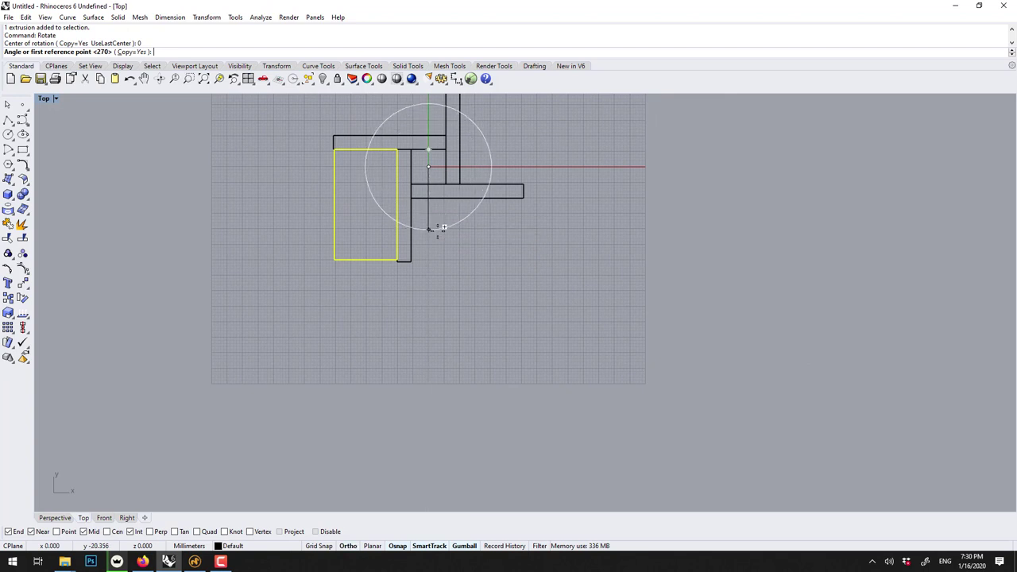
- Place three quarter-turn rotated copies of the slab and delete the misplaced tilted copy
{"action": "left_click", "coordinate": [429, 232]}
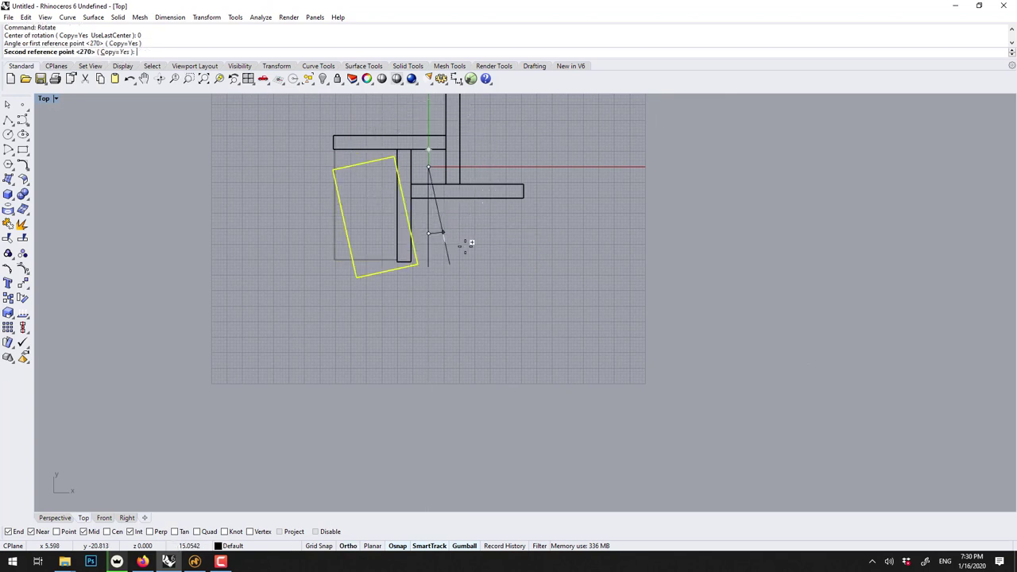
{"action": "left_click", "coordinate": [559, 159]}
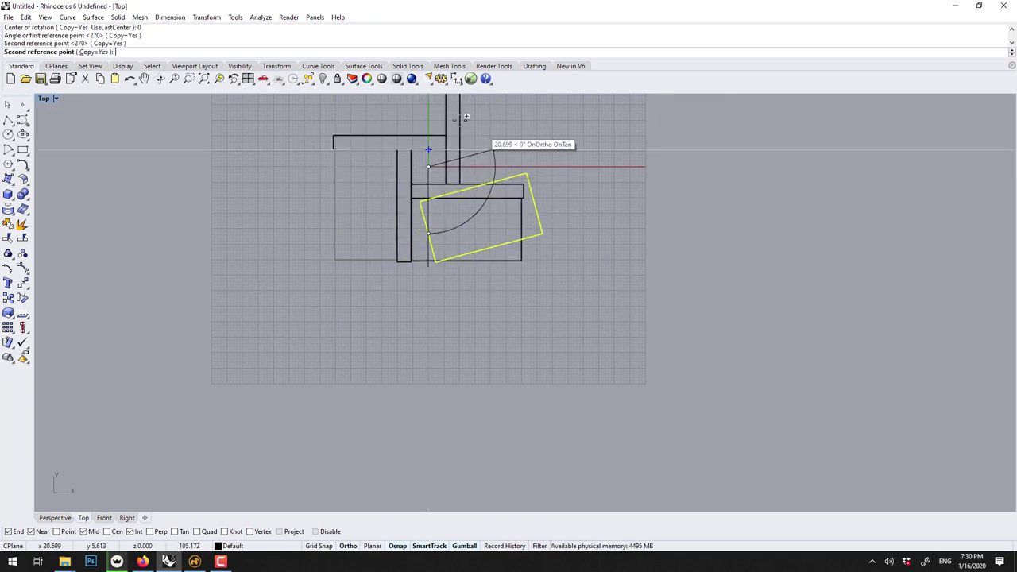
{"action": "left_click", "coordinate": [432, 118]}
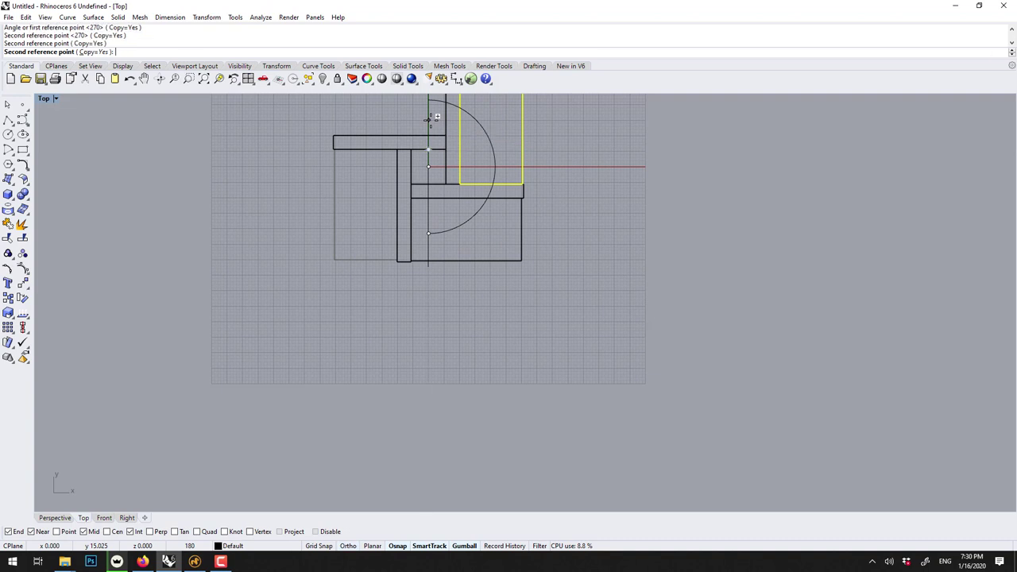
{"action": "left_click", "coordinate": [334, 167]}
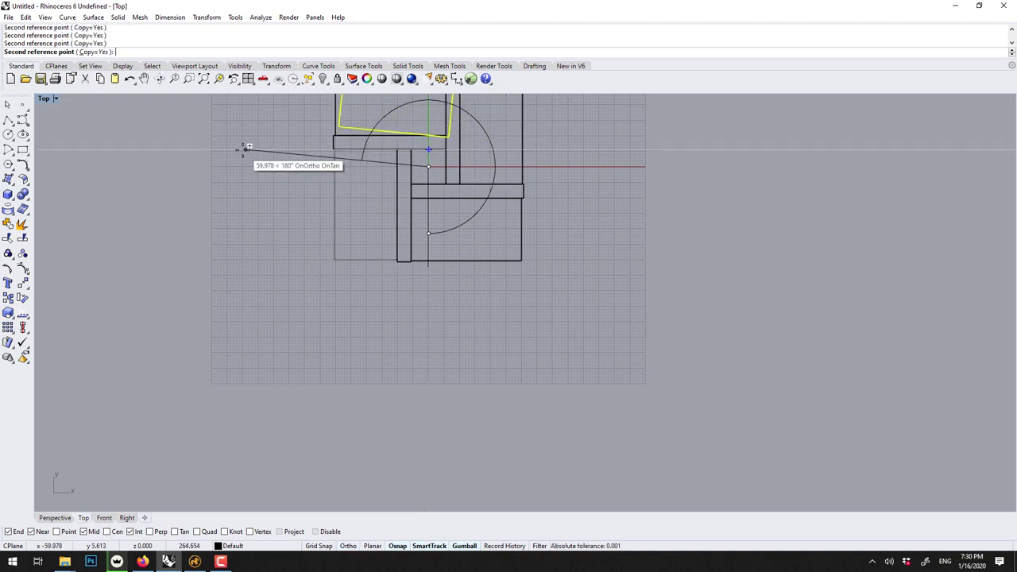
{"action": "key", "text": "Return"}
{"action": "left_click", "coordinate": [345, 123]}
{"action": "key", "text": "Delete"}
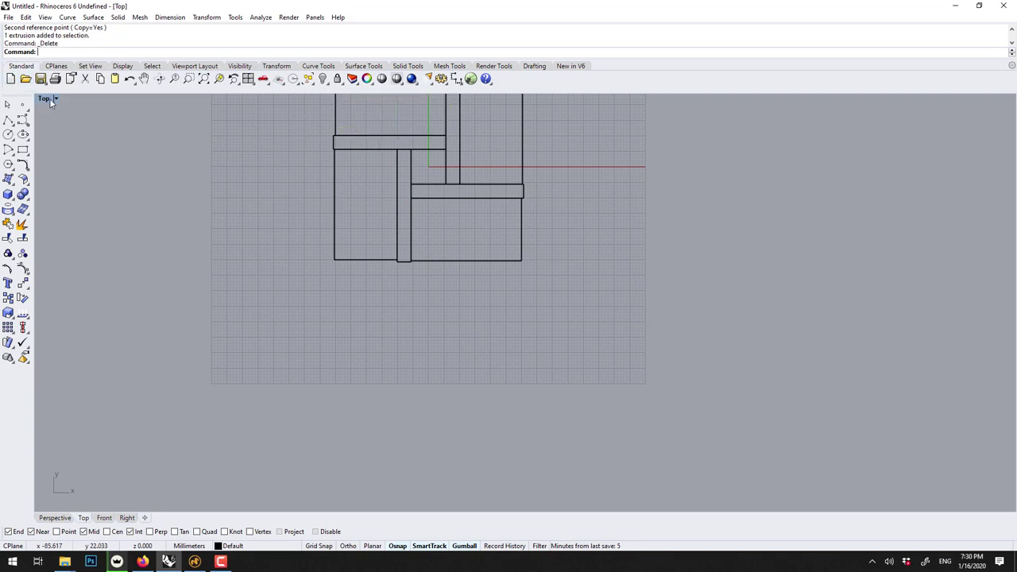
- Maximize the Perspective view in Shaded display and orbit to see the table top
{"action": "double_click", "coordinate": [50, 101]}
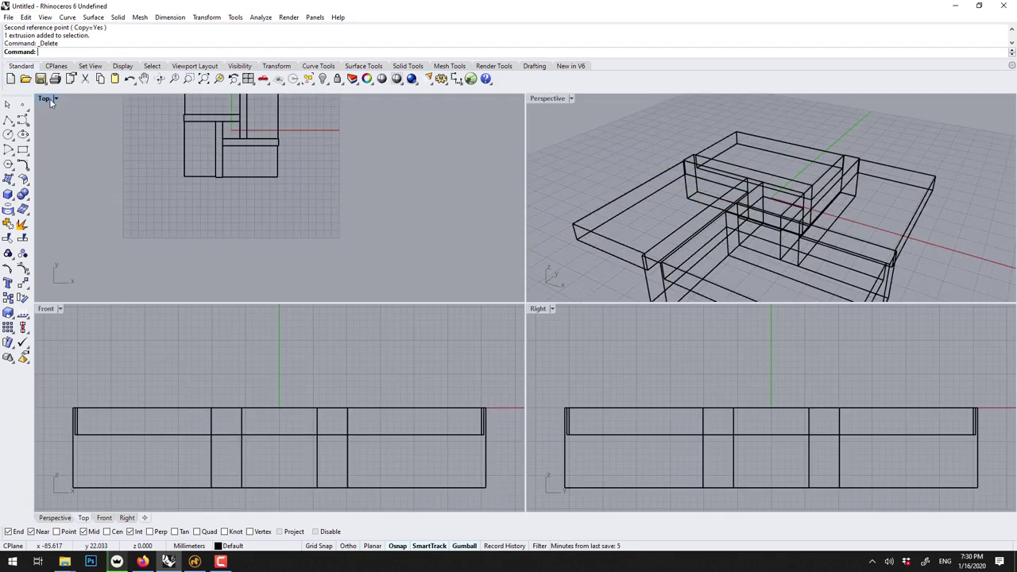
{"action": "double_click", "coordinate": [545, 99]}
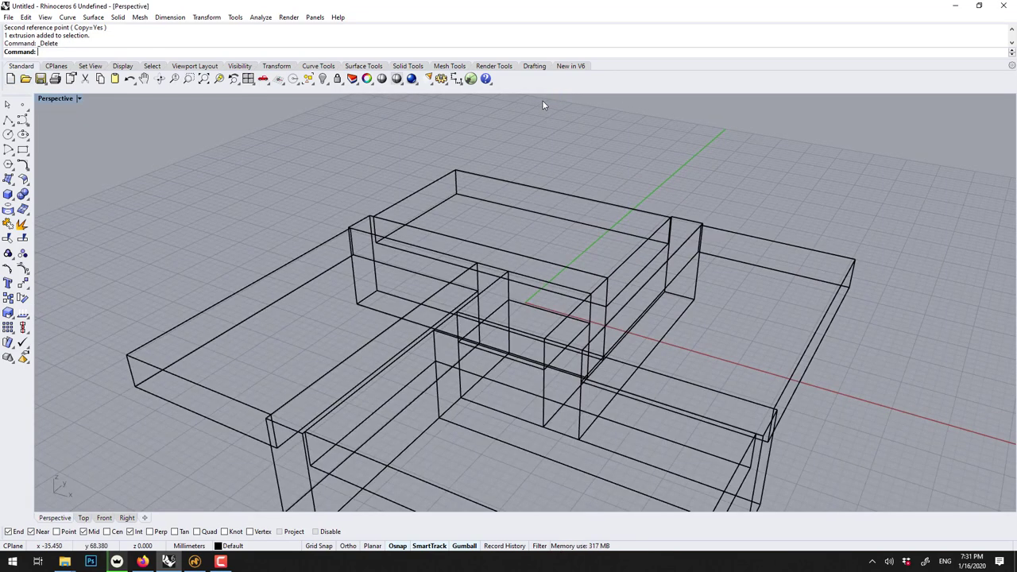
{"action": "left_click", "coordinate": [80, 99]}
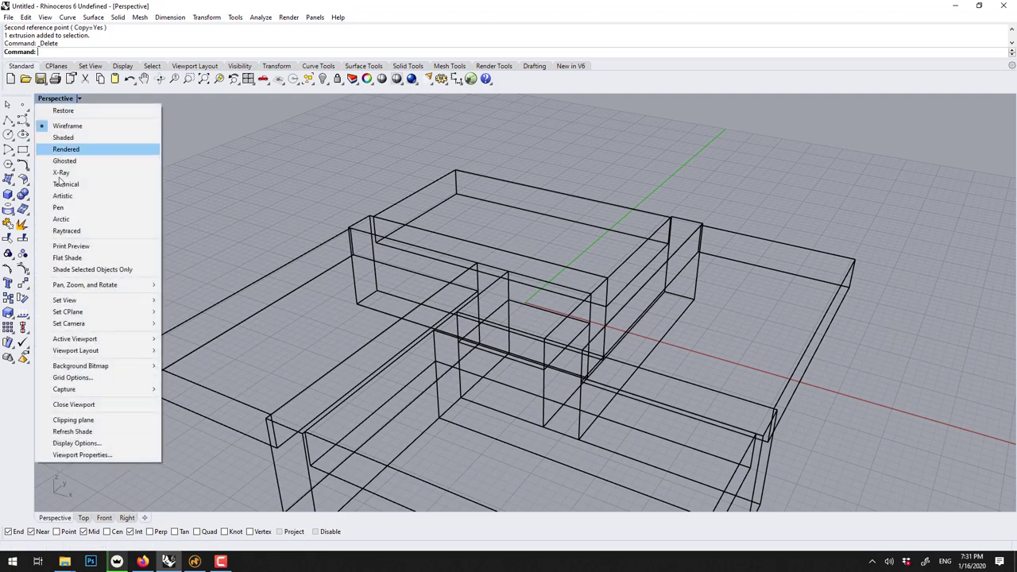
{"action": "left_click", "coordinate": [54, 138]}
{"action": "right_click_drag", "start_coordinate": [213, 246], "coordinate": [230, 192]}
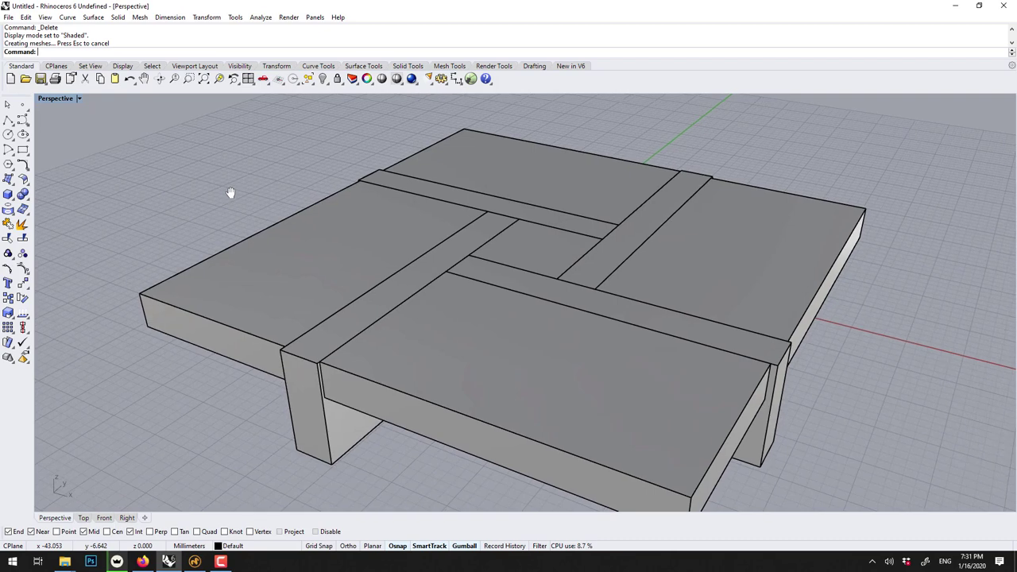
- Move the four top slabs down by 0.01 with the gumball Z arrow
{"action": "left_click", "coordinate": [518, 318]}
{"action": "left_click", "coordinate": [362, 242], "text": "shift"}
{"action": "left_click", "coordinate": [493, 166], "text": "shift"}
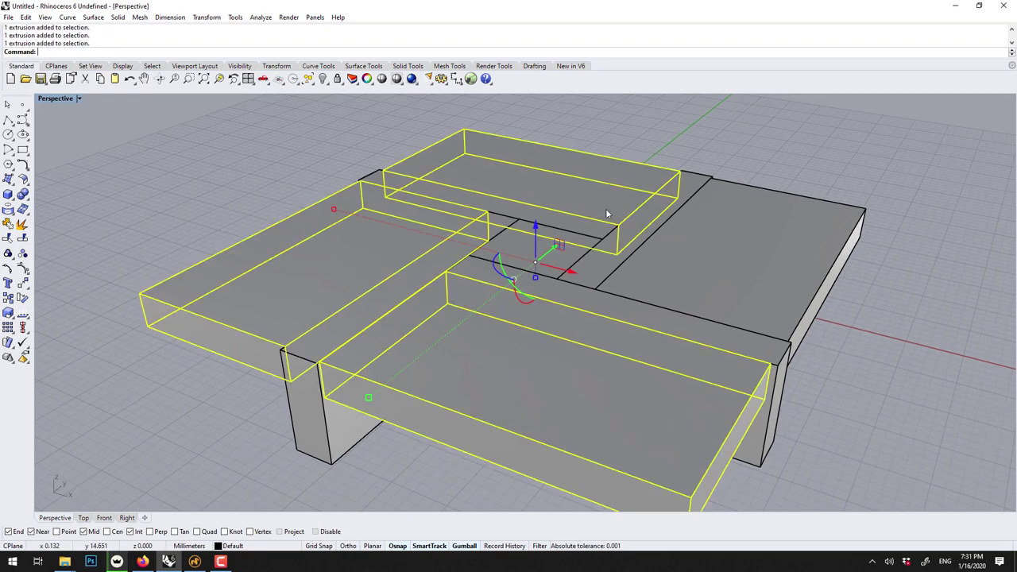
{"action": "left_click", "coordinate": [674, 242], "text": "shift"}
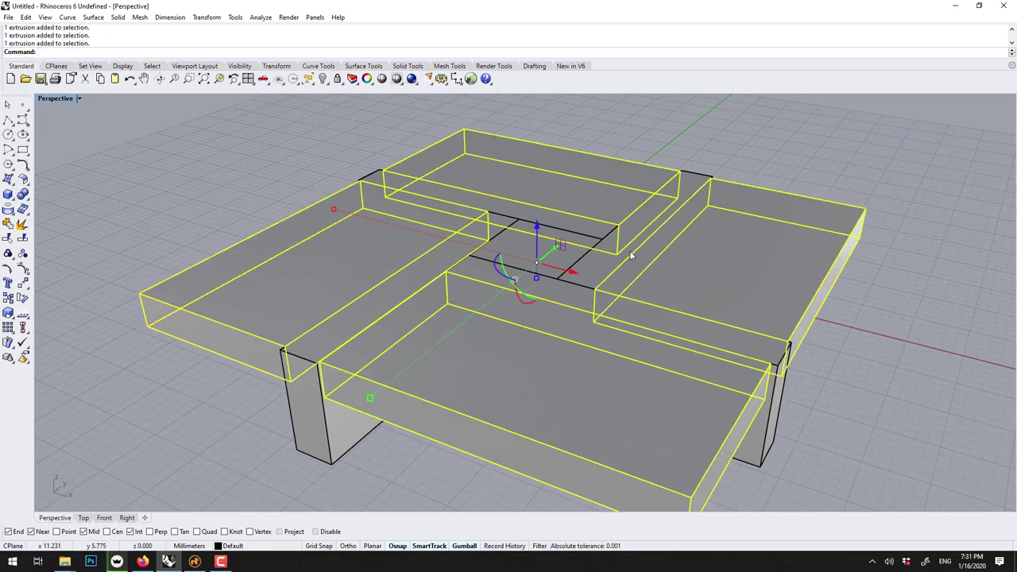
{"action": "left_click", "coordinate": [538, 228]}
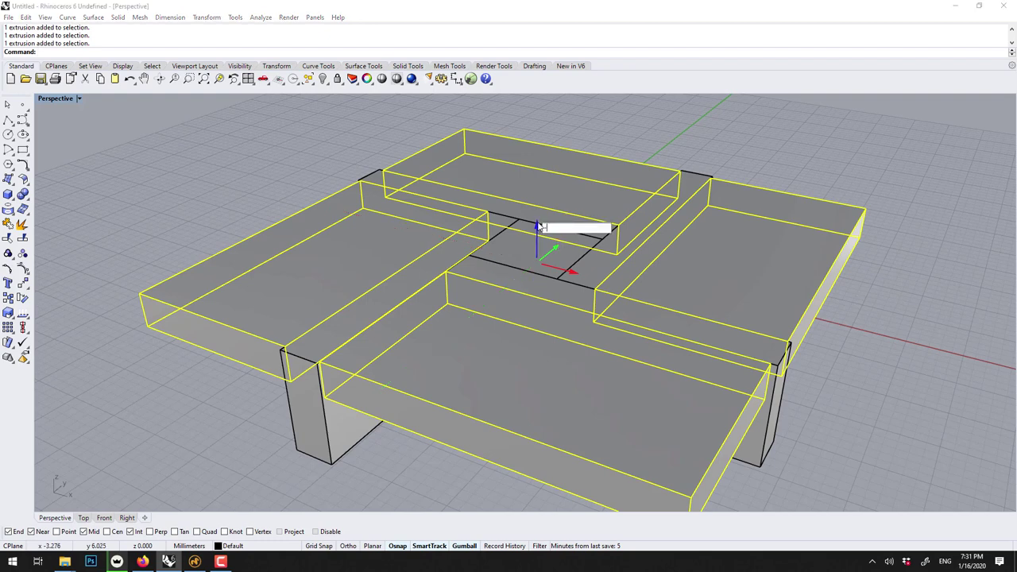
{"action": "type", "text": "-0."}
{"action": "key", "text": "Return"}
{"action": "key", "text": "Escape"}
- Delete the small centre box and orbit out to view the whole table
{"action": "left_click", "coordinate": [537, 246]}
{"action": "left_click", "coordinate": [536, 228]}
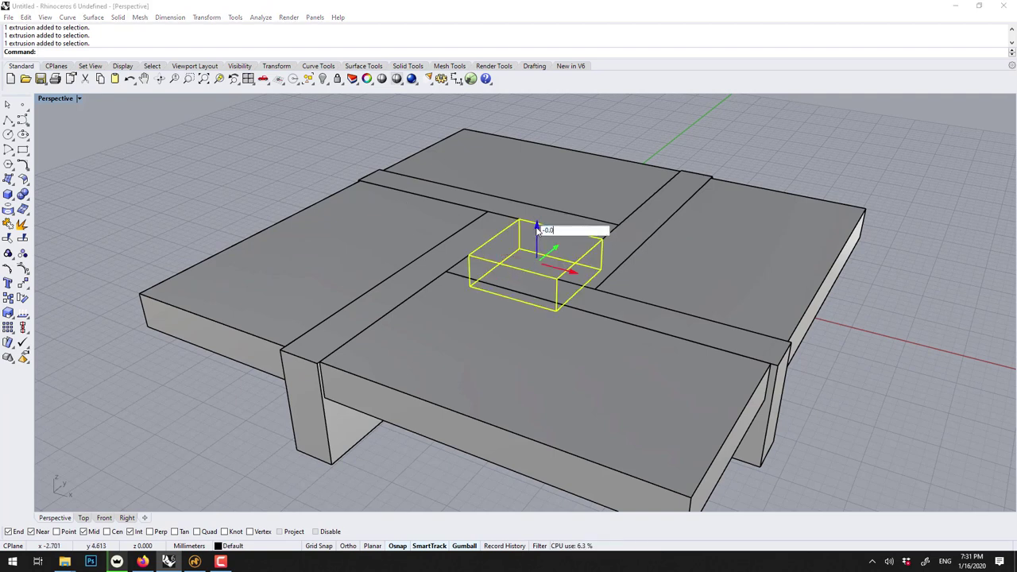
{"action": "key", "text": "Return"}
{"action": "key", "text": "Delete"}
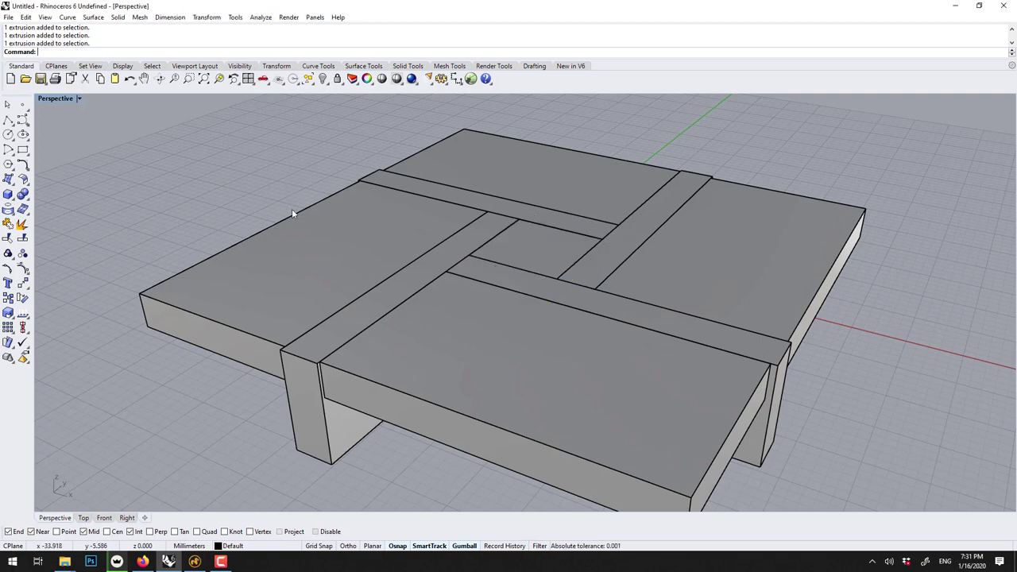
{"action": "mouse_move", "coordinate": [293, 208]}
{"action": "right_mouse_down"}
{"action": "mouse_move", "coordinate": [409, 223]}
{"action": "mouse_move", "coordinate": [363, 230]}
{"action": "mouse_move", "coordinate": [427, 216]}
{"action": "mouse_move", "coordinate": [476, 230]}
{"action": "mouse_move", "coordinate": [332, 221]}
{"action": "mouse_move", "coordinate": [294, 201]}
{"action": "right_mouse_up"}
{"action": "scroll", "coordinate": [478, 228], "scroll_direction": "down", "scroll_amount": 2}
{"action": "scroll", "coordinate": [478, 228], "scroll_direction": "down", "scroll_amount": 2}
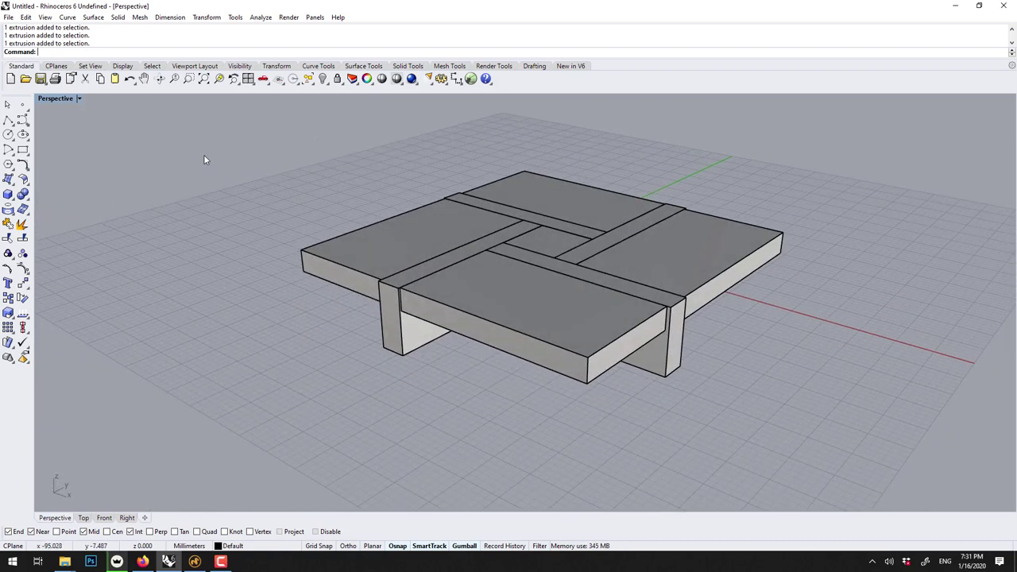
- Mesh all nine table pieces with the default Polygon Mesh Options and delete the original solids
{"action": "left_click_drag", "start_coordinate": [204, 156], "coordinate": [846, 430]}
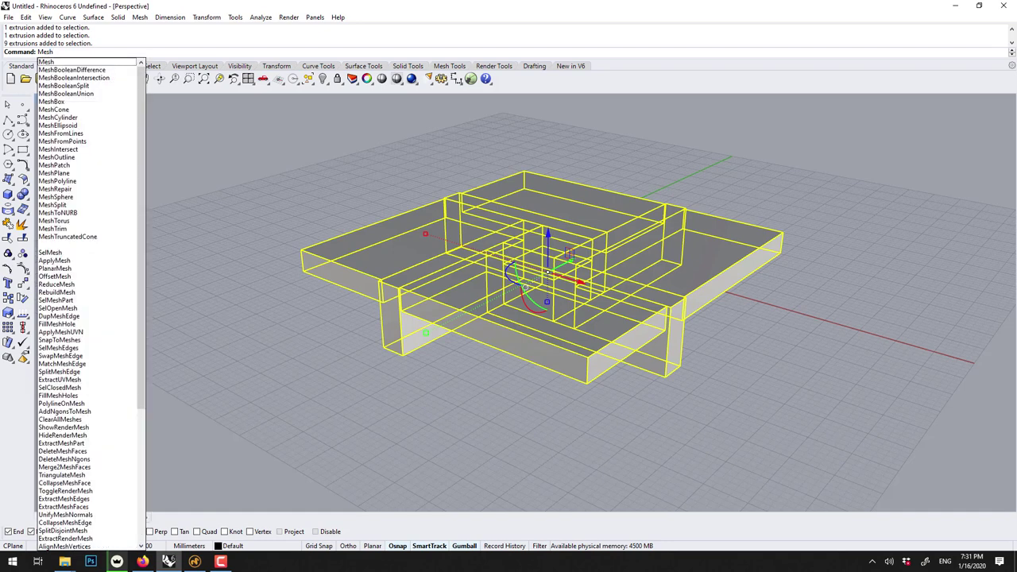
{"action": "key", "text": "Return"}
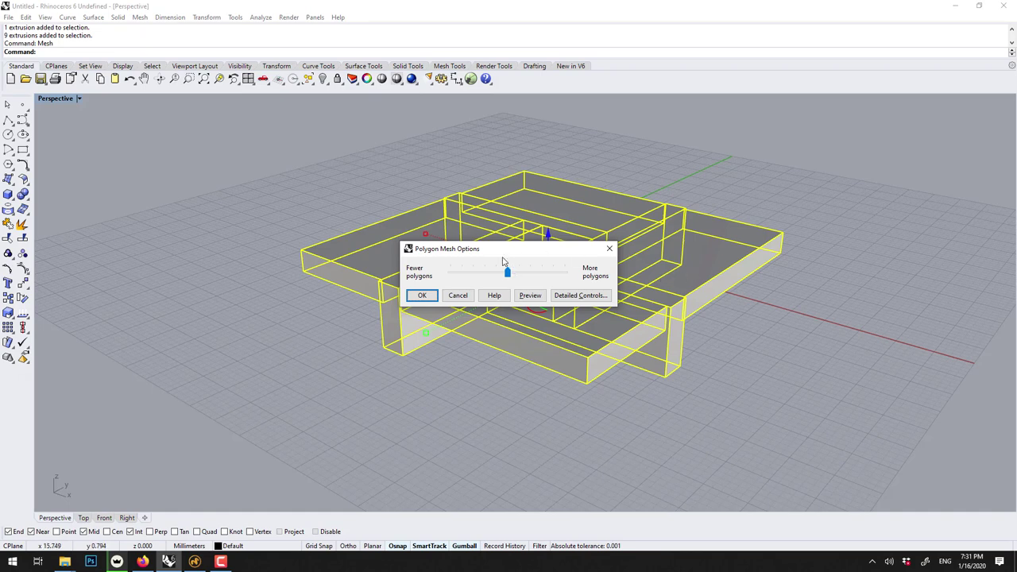
{"action": "left_click", "coordinate": [420, 295]}
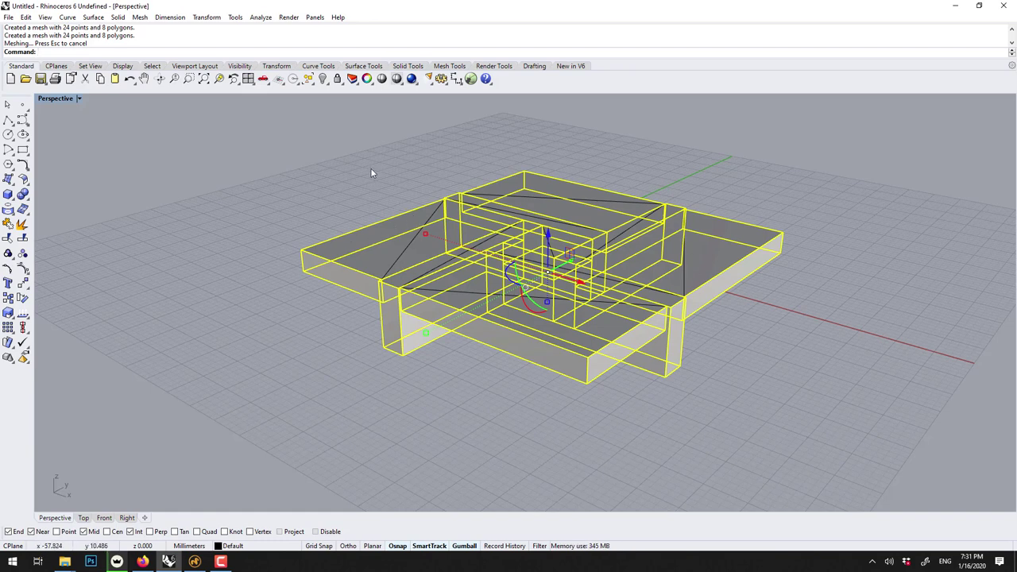
{"action": "key", "text": "Delete"}
{"action": "left_click_drag", "start_coordinate": [241, 122], "coordinate": [866, 453]}
{"action": "key", "text": "Escape"}
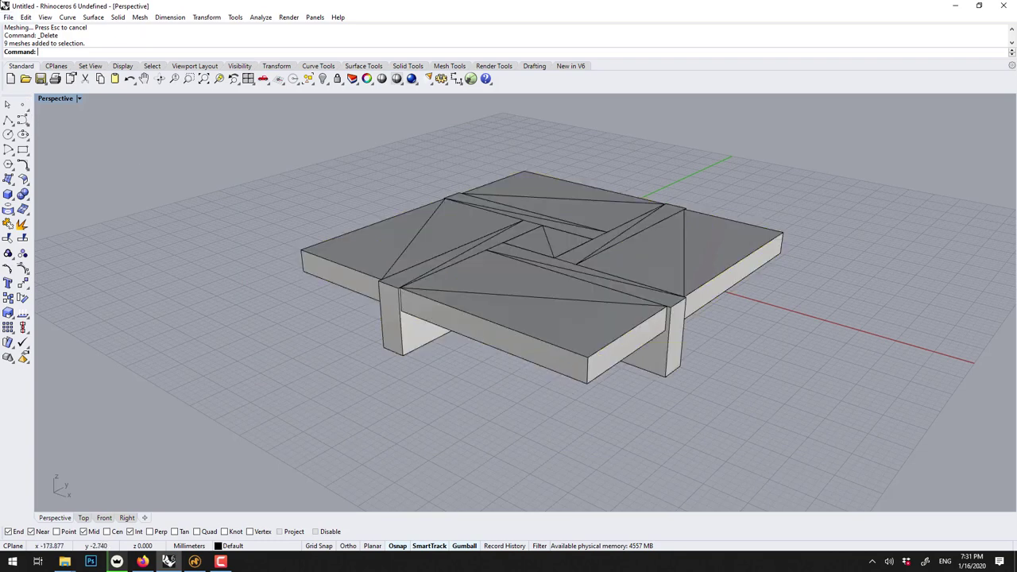
- Save the model as CoffeeTable.3dm in Rhino 5 format, overwriting the existing file, and close Rhino
{"action": "left_click", "coordinate": [8, 16]}
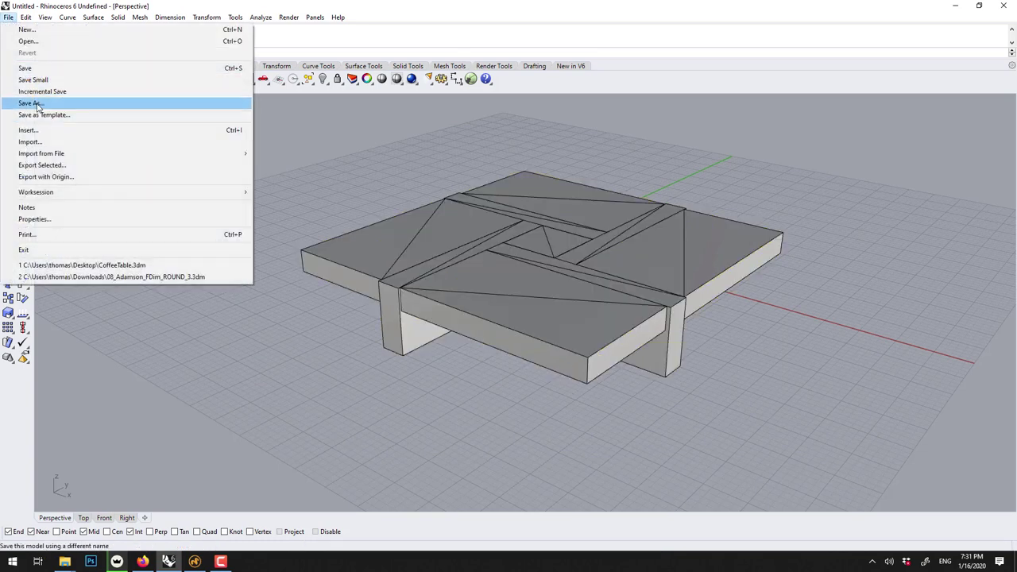
{"action": "left_click", "coordinate": [31, 103]}
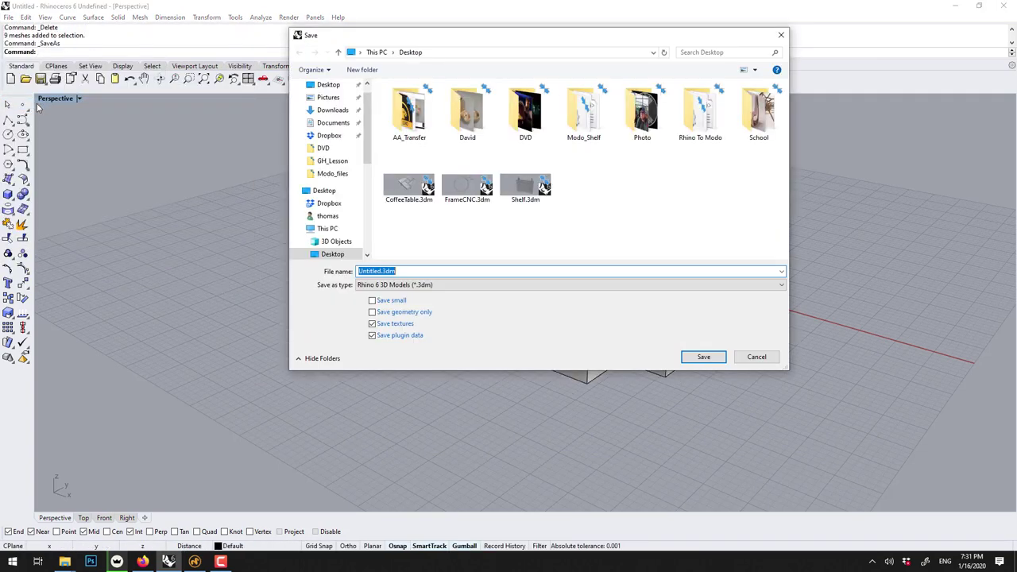
{"action": "left_click", "coordinate": [430, 285]}
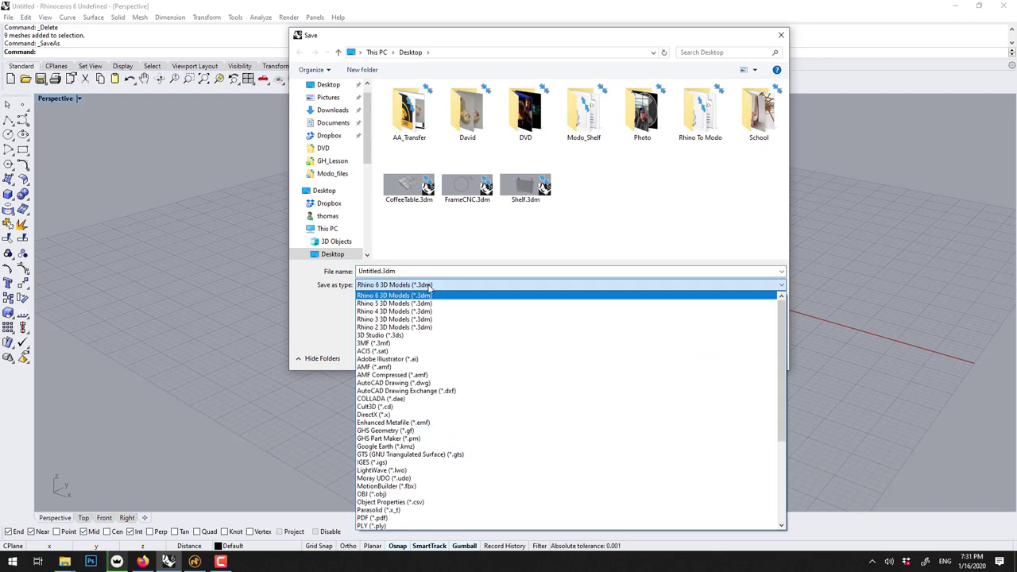
{"action": "left_click", "coordinate": [424, 304]}
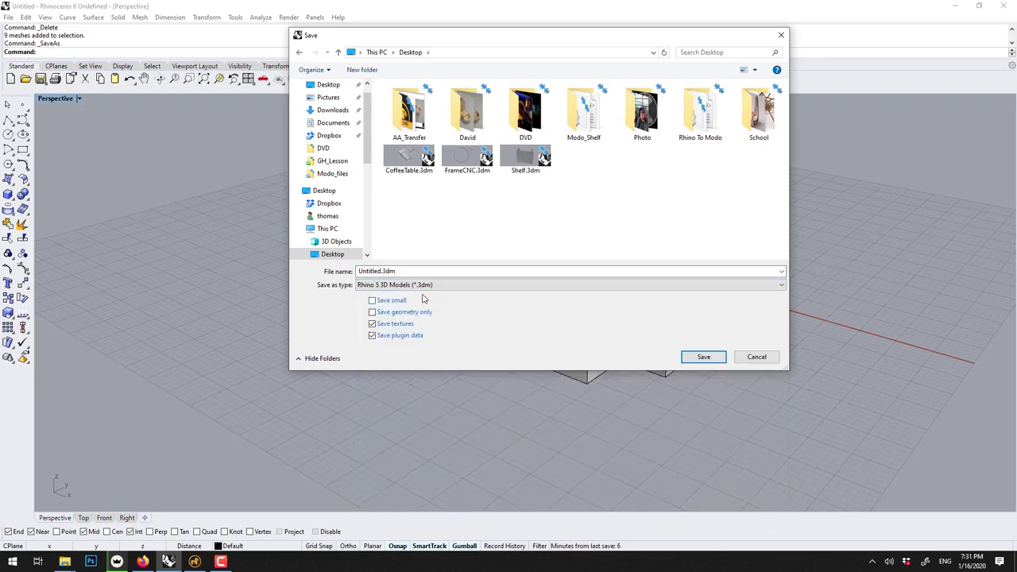
{"action": "left_click", "coordinate": [404, 163]}
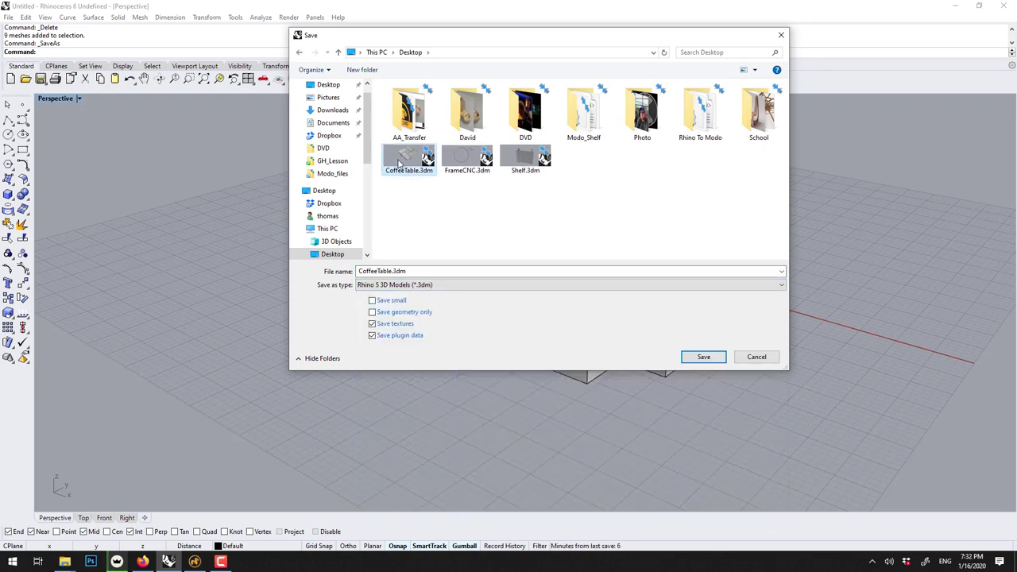
{"action": "left_click", "coordinate": [704, 358]}
{"action": "left_click", "coordinate": [510, 319]}
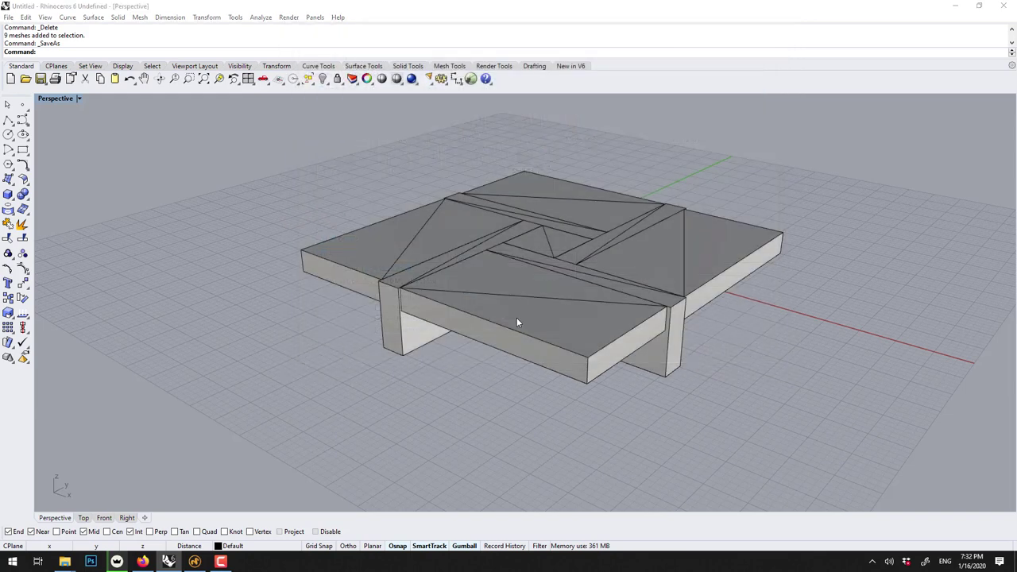
{"action": "left_click", "coordinate": [424, 319]}
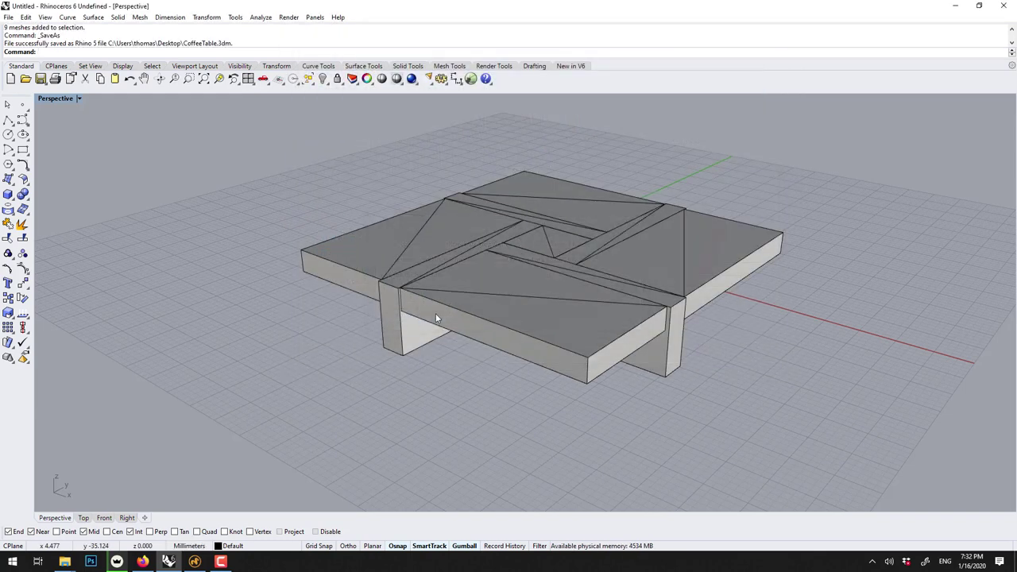
{"action": "left_click", "coordinate": [1003, 6]}
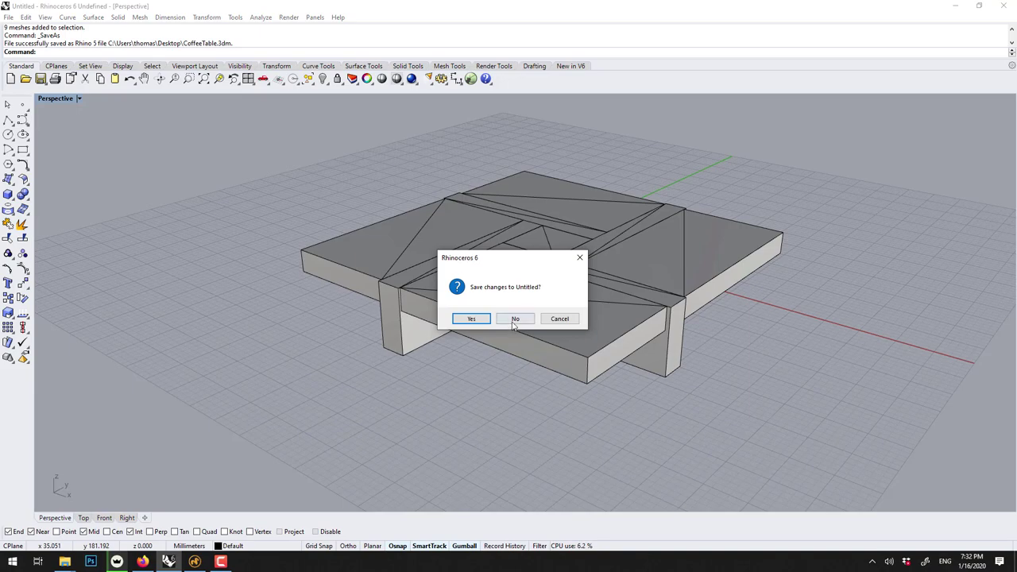
- Quit Rhino without saving Untitled and open CoffeeTable.3dm in Modo
{"action": "left_click", "coordinate": [515, 319]}
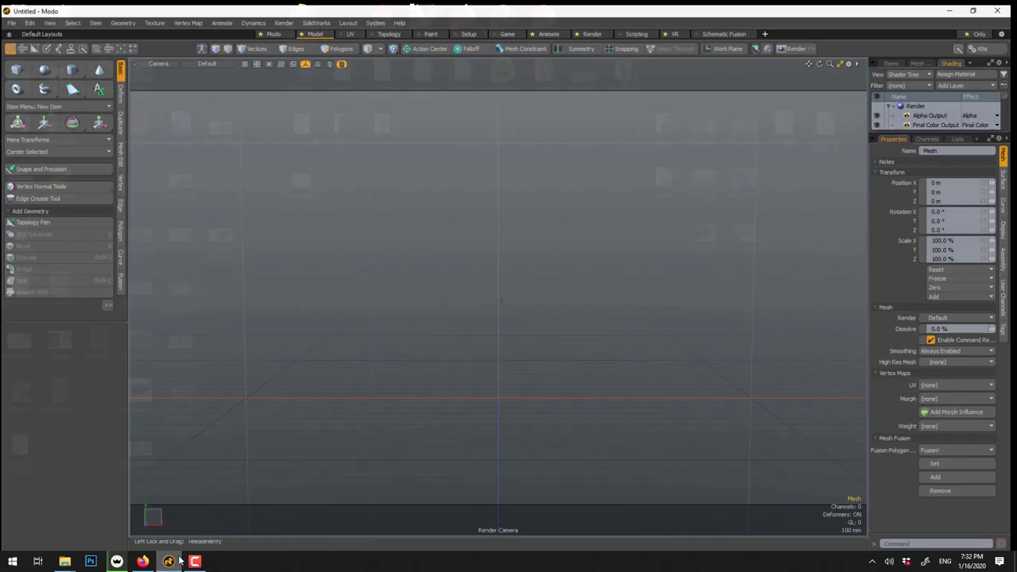
{"action": "left_click", "coordinate": [12, 20]}
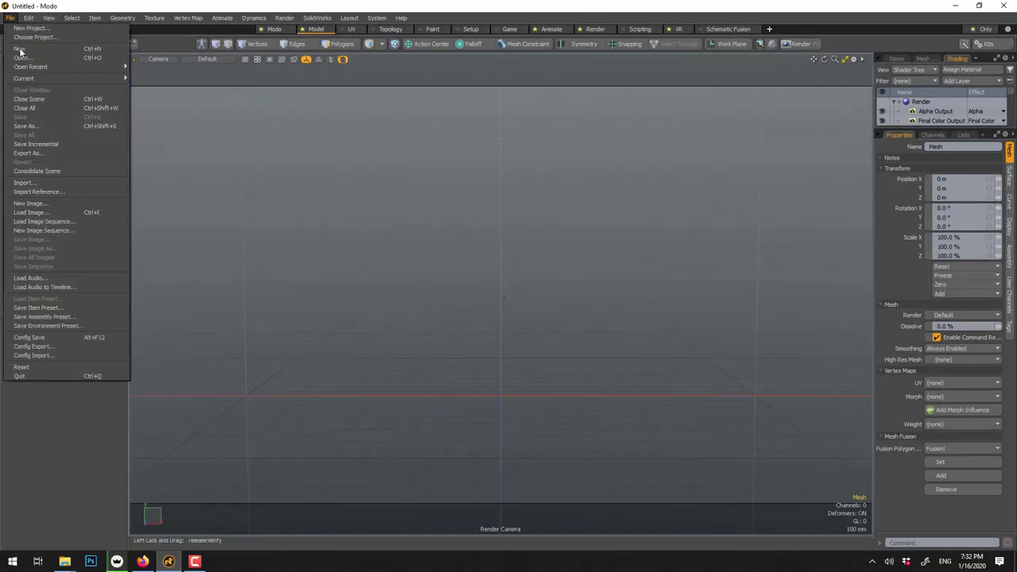
{"action": "left_click", "coordinate": [22, 58]}
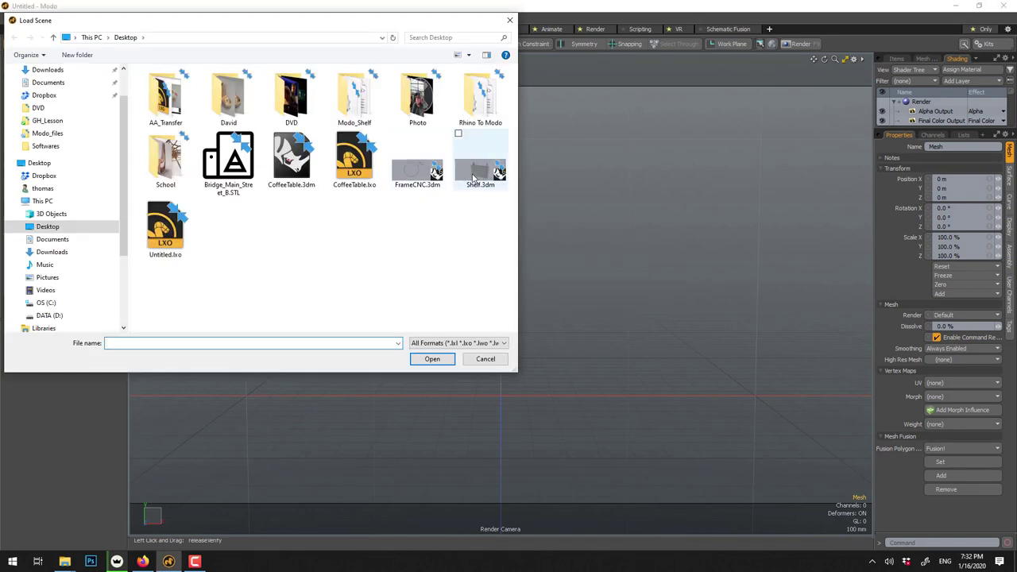
{"action": "left_click", "coordinate": [280, 176]}
{"action": "left_click", "coordinate": [431, 359]}
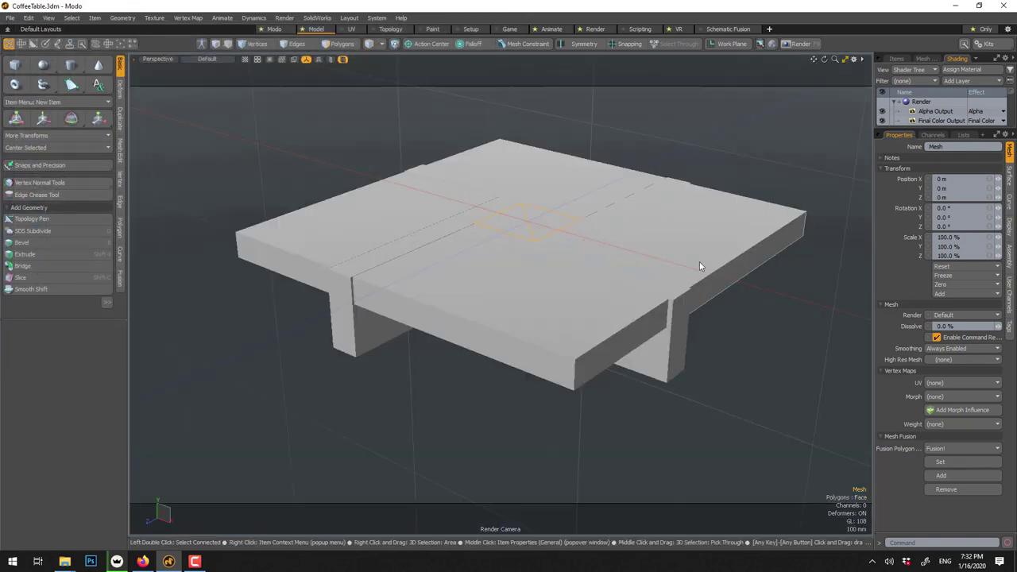
- Show the scene Items list and select all nine Default groups
{"action": "scroll", "coordinate": [699, 261], "scroll_direction": "down", "scroll_amount": 5}
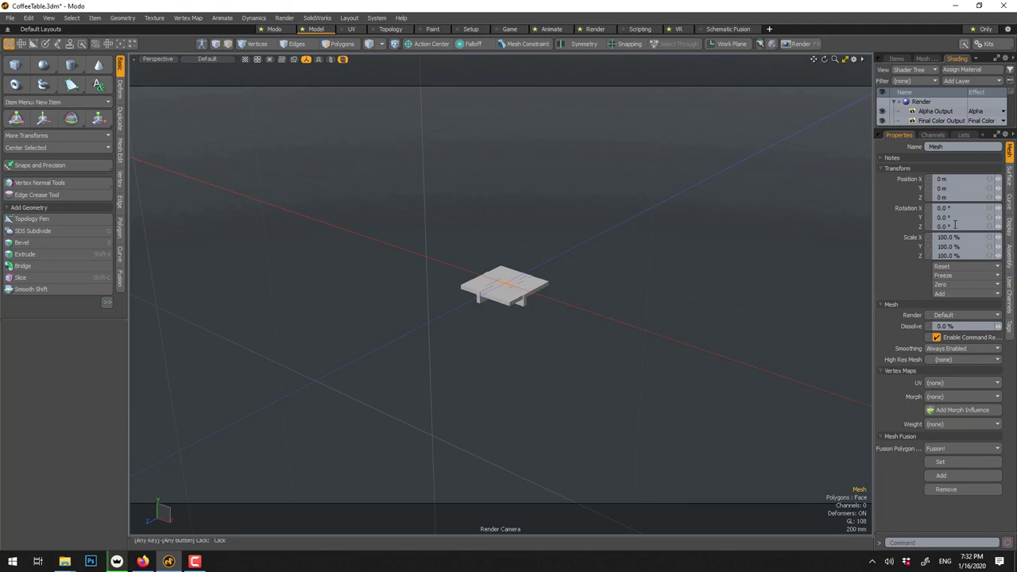
{"action": "left_click_drag", "start_coordinate": [976, 130], "coordinate": [978, 223]}
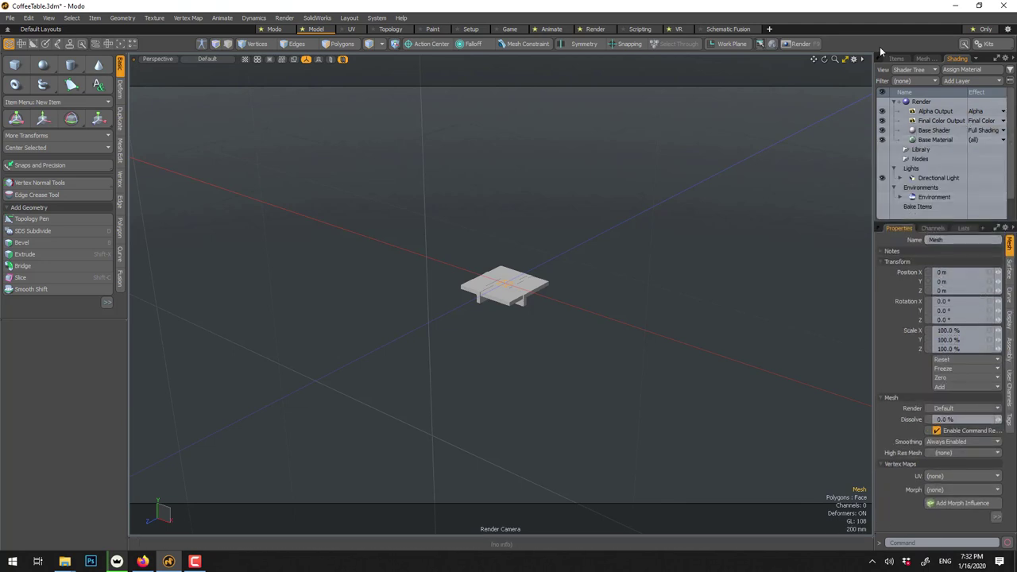
{"action": "left_click", "coordinate": [896, 58]}
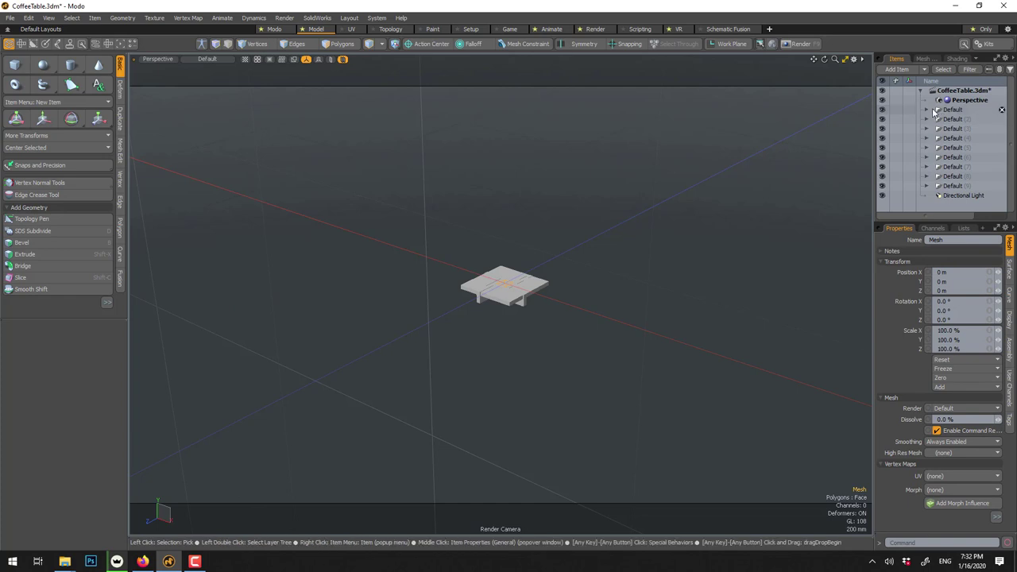
{"action": "key", "text": "XF86MonBrightnessDown"}
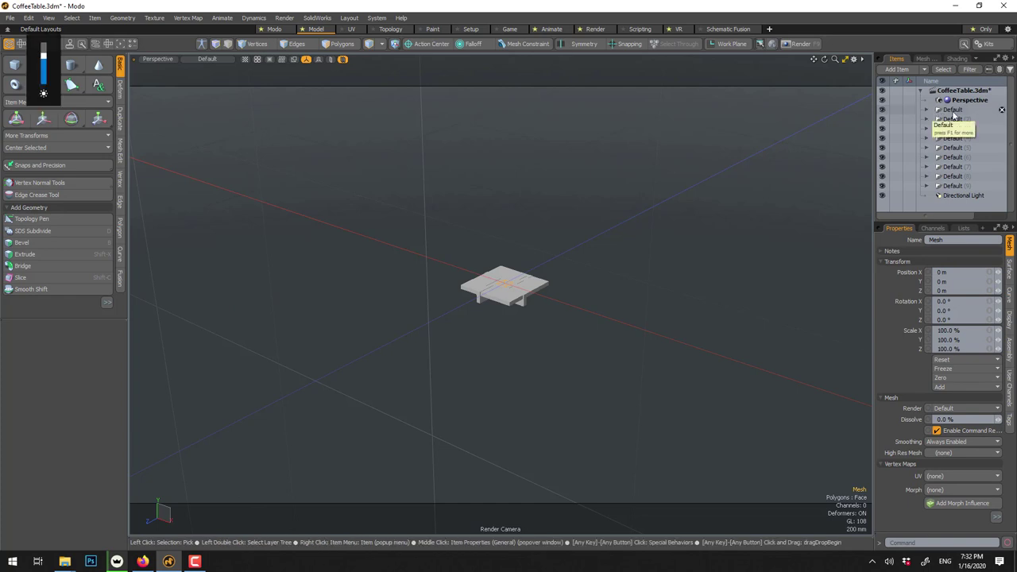
{"action": "left_click", "coordinate": [952, 112]}
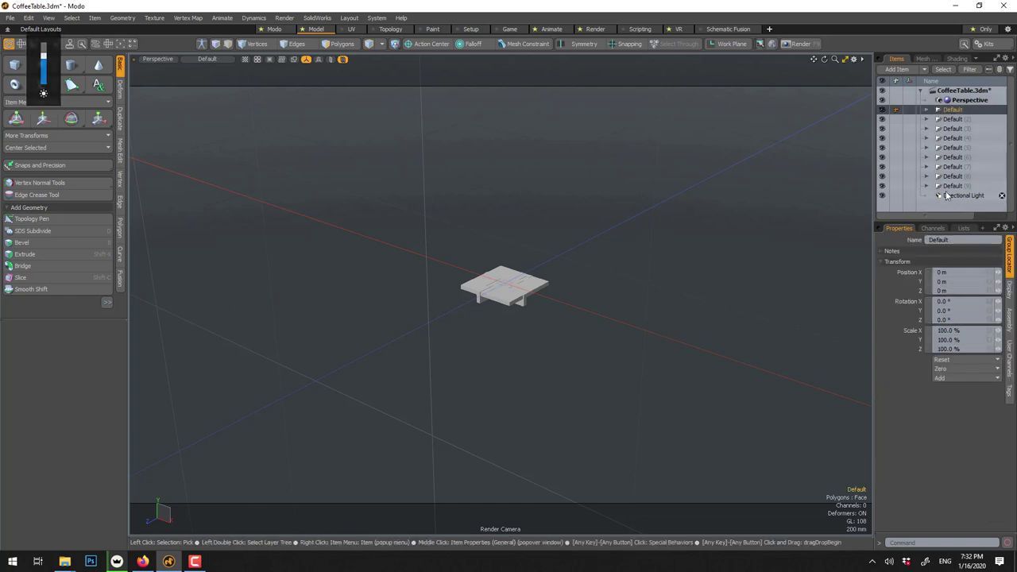
{"action": "key", "text": "shift"}
{"action": "left_click", "coordinate": [948, 186], "text": "shift"}
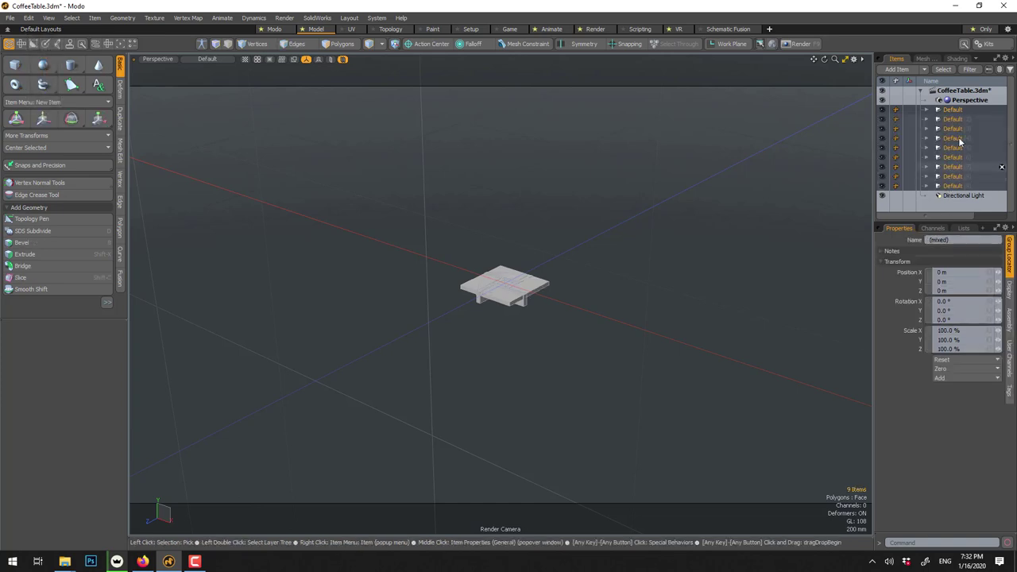
{"action": "left_click", "coordinate": [953, 111]}
{"action": "key", "text": "shift"}
{"action": "left_click", "coordinate": [957, 189], "text": "shift"}
- Select the groups' item hierarchy, unparent the meshes, then reselect the nine Default groups
{"action": "right_click", "coordinate": [952, 141]}
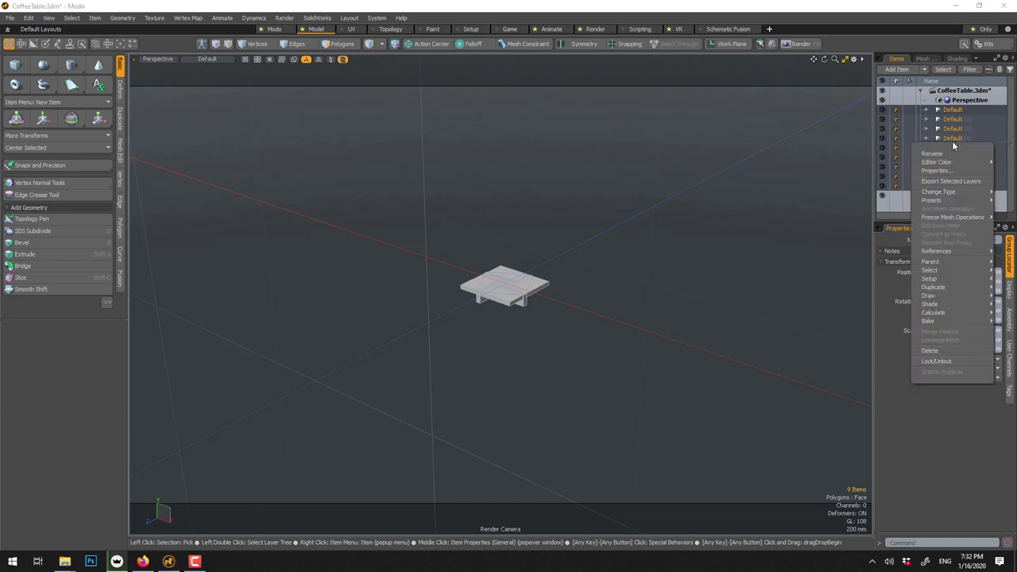
{"action": "mouse_move", "coordinate": [933, 271]}
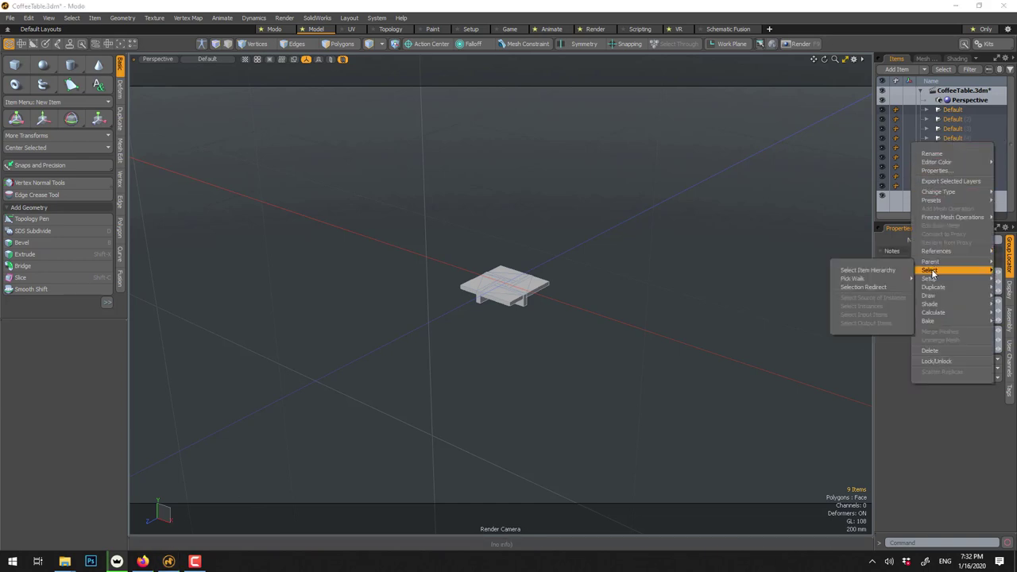
{"action": "left_click", "coordinate": [878, 272]}
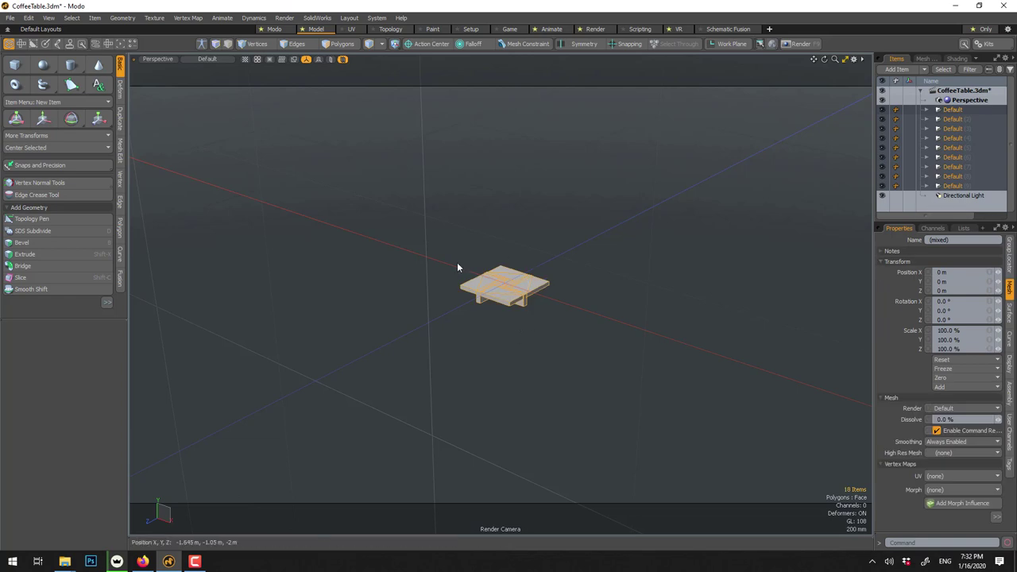
{"action": "right_click", "coordinate": [953, 143]}
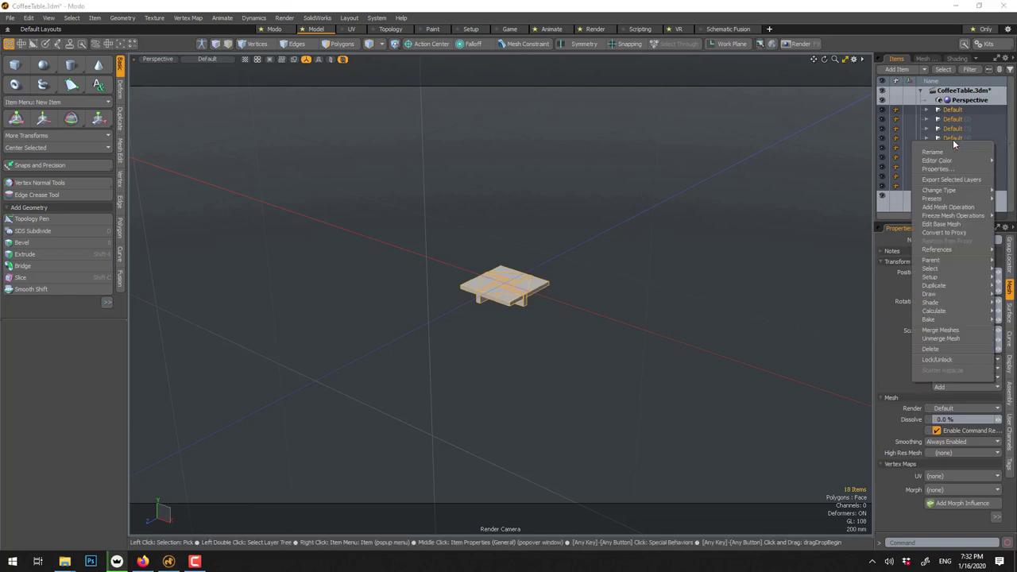
{"action": "mouse_move", "coordinate": [931, 267]}
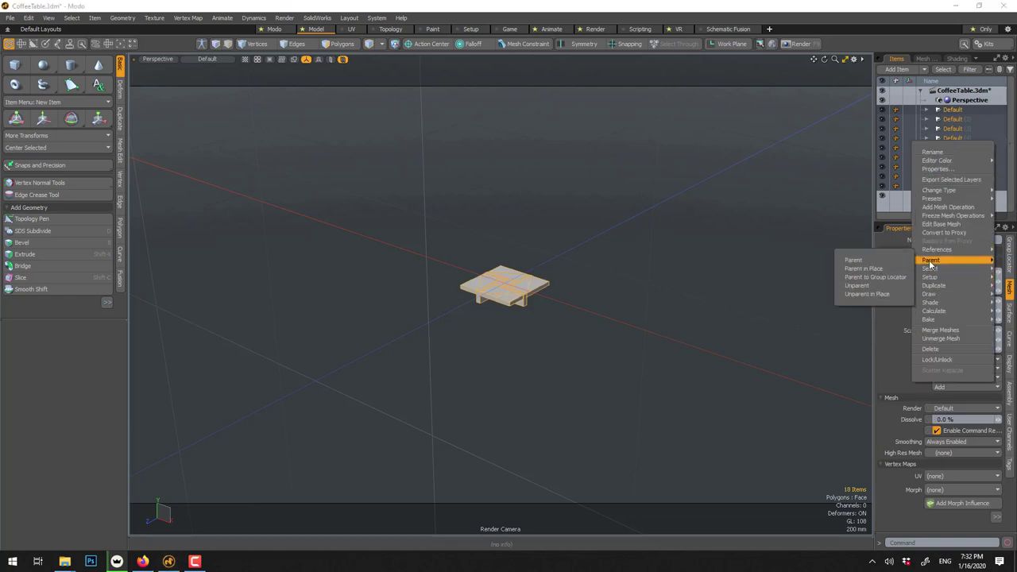
{"action": "left_click", "coordinate": [886, 286]}
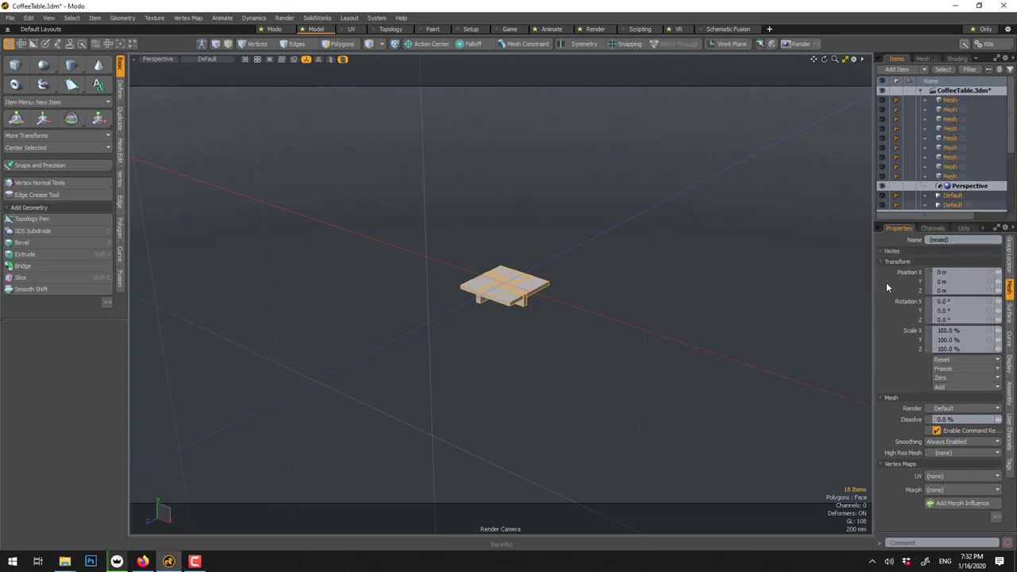
{"action": "left_click_drag", "start_coordinate": [934, 225], "coordinate": [934, 308]}
{"action": "left_click", "coordinate": [949, 205]}
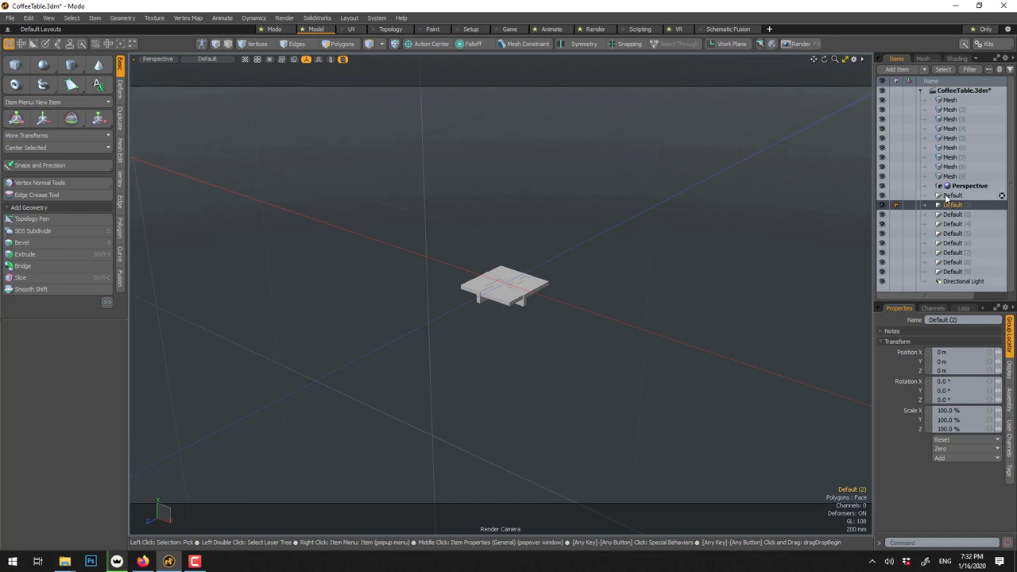
{"action": "left_click", "coordinate": [947, 196]}
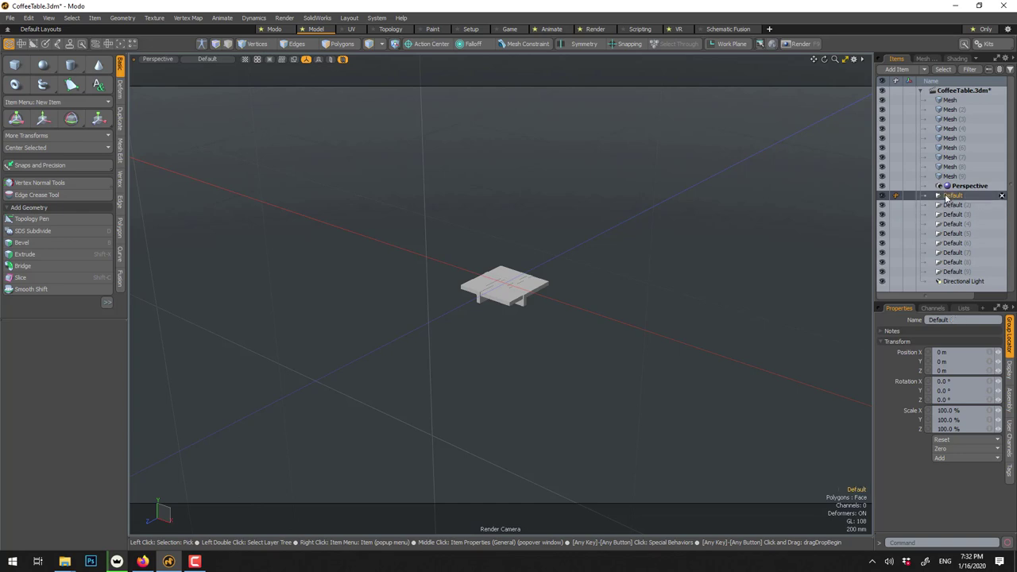
{"action": "left_click", "coordinate": [957, 274], "text": "shift"}
- Delete the empty Default groups, then select all nine meshes and frame them in the viewport
{"action": "key", "text": "Delete"}
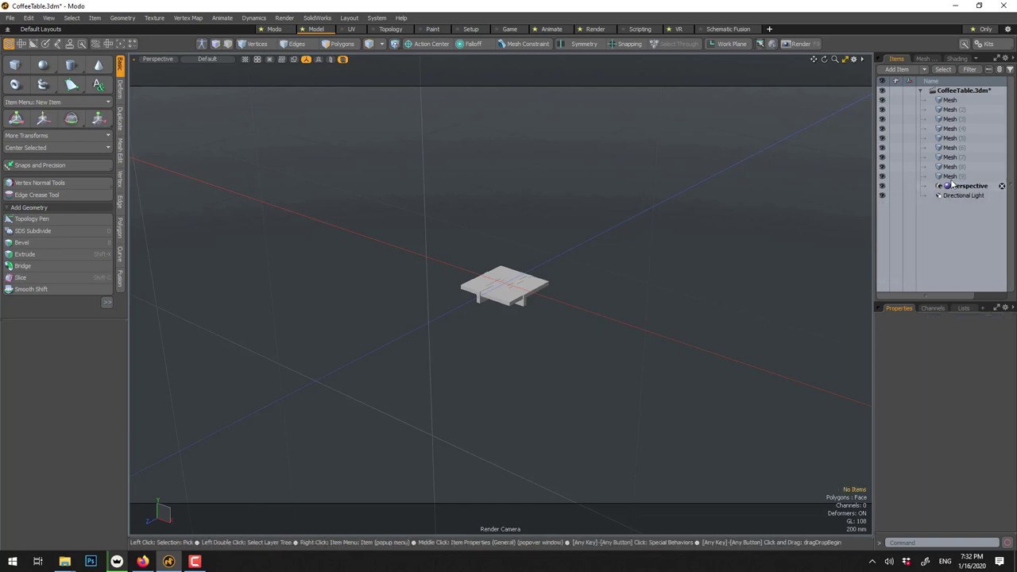
{"action": "left_click", "coordinate": [950, 177]}
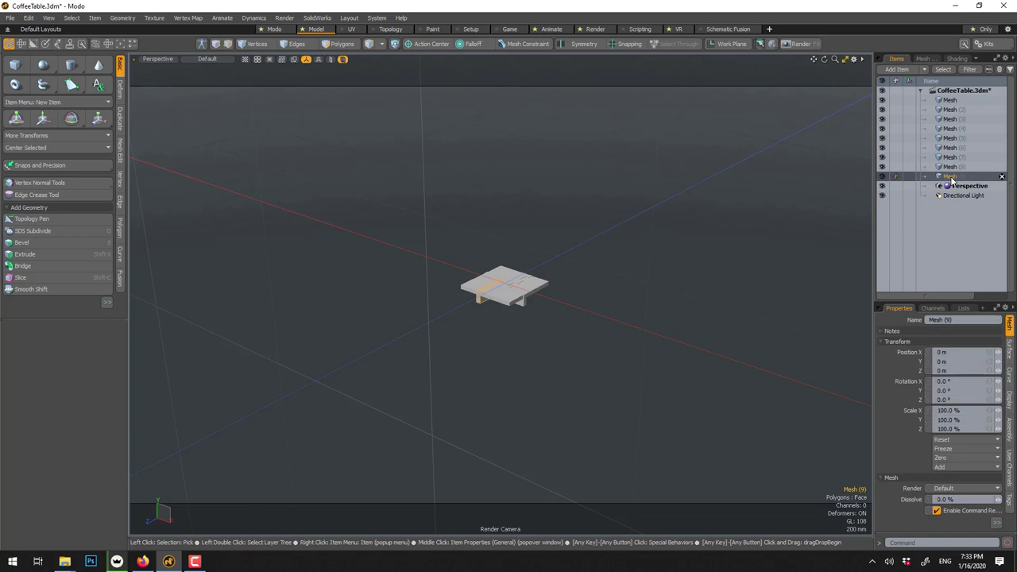
{"action": "left_click", "coordinate": [944, 100], "text": "shift"}
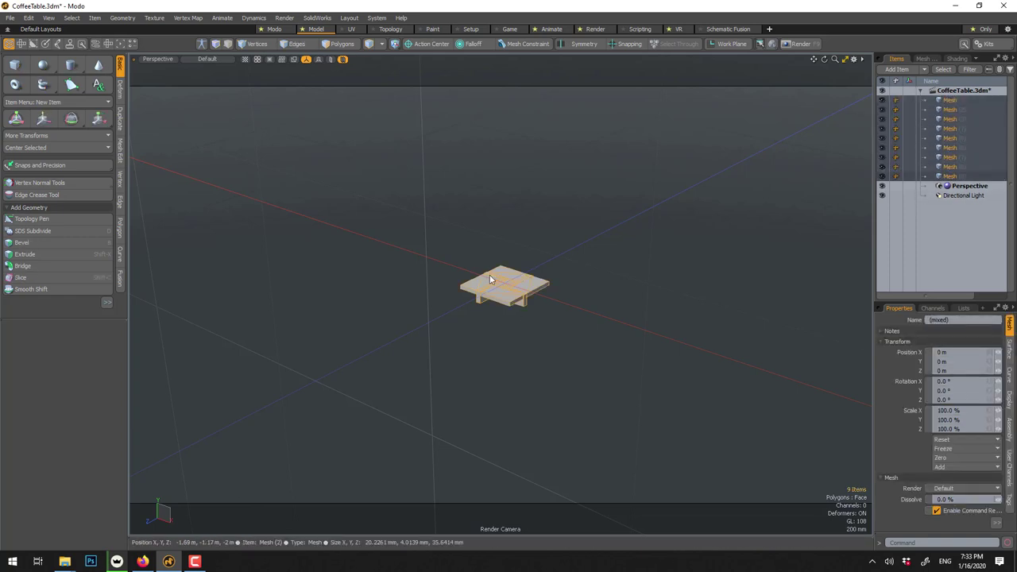
{"action": "scroll", "coordinate": [543, 296], "scroll_direction": "up", "scroll_amount": 6}
{"action": "scroll", "coordinate": [543, 295], "scroll_direction": "down", "scroll_amount": 10}
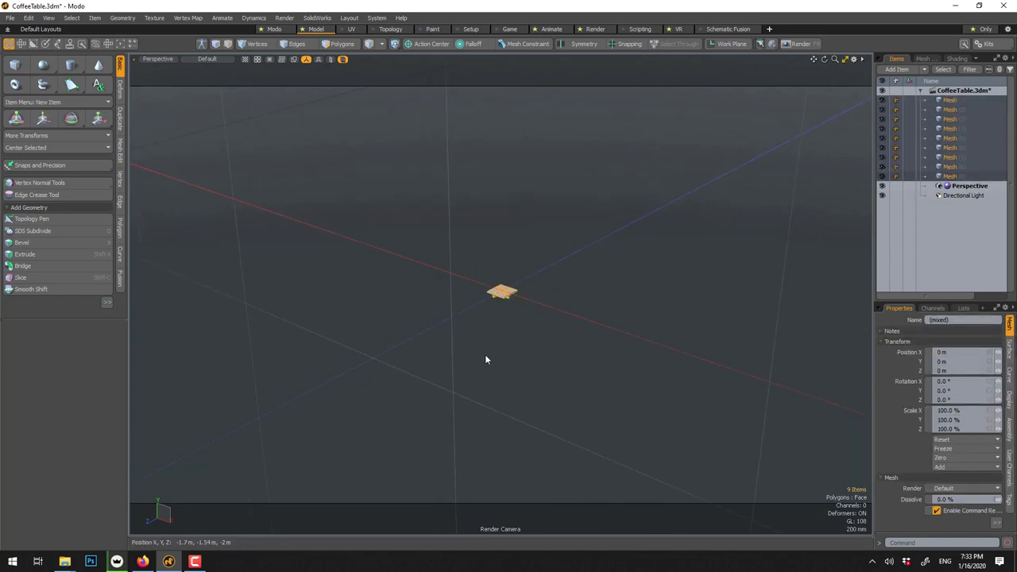
{"action": "key", "text": "a"}
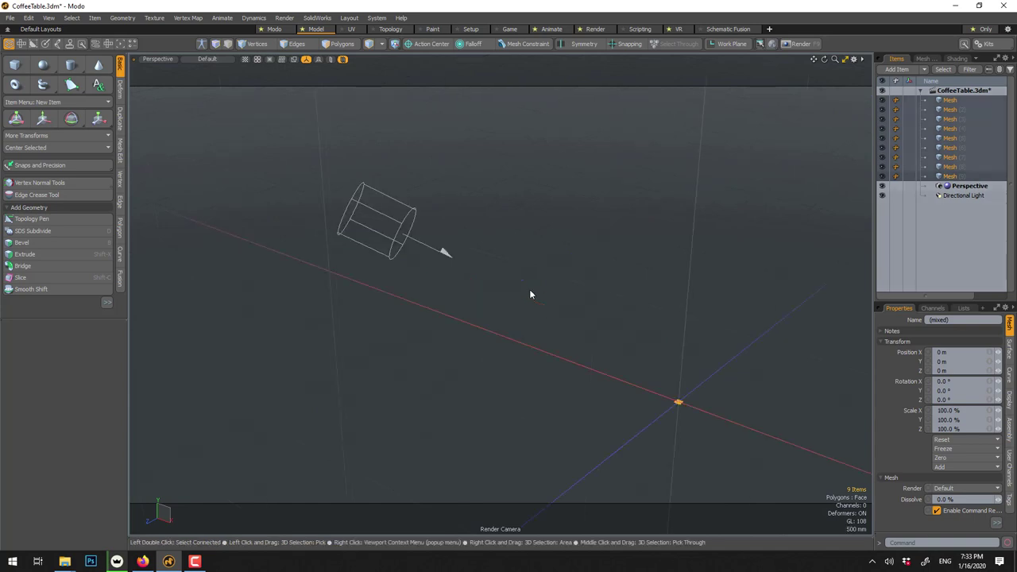
{"action": "key", "text": "shift+a"}
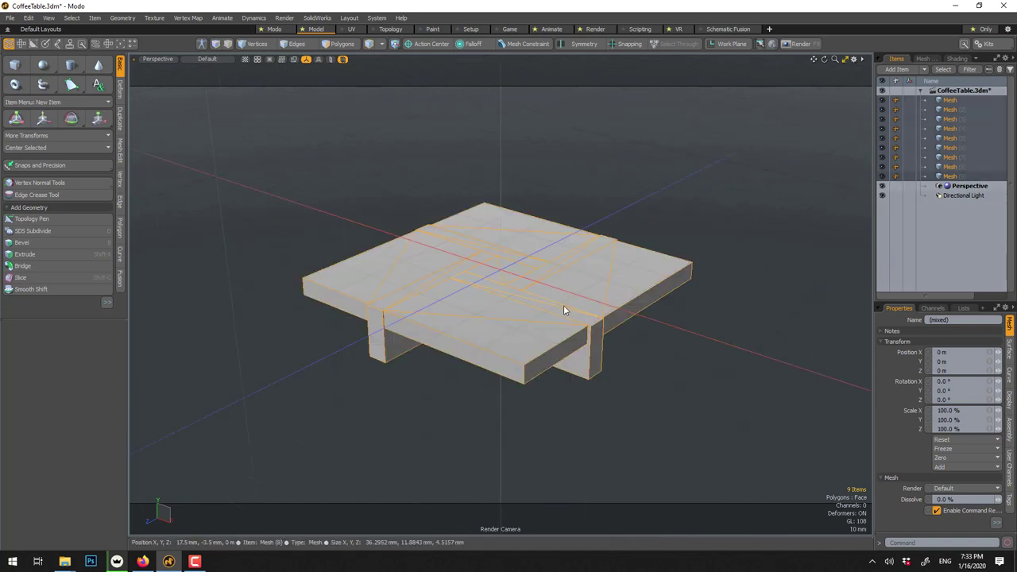
{"action": "scroll", "coordinate": [560, 305], "scroll_direction": "down", "scroll_amount": 5}
{"action": "key", "text": "shift+a"}
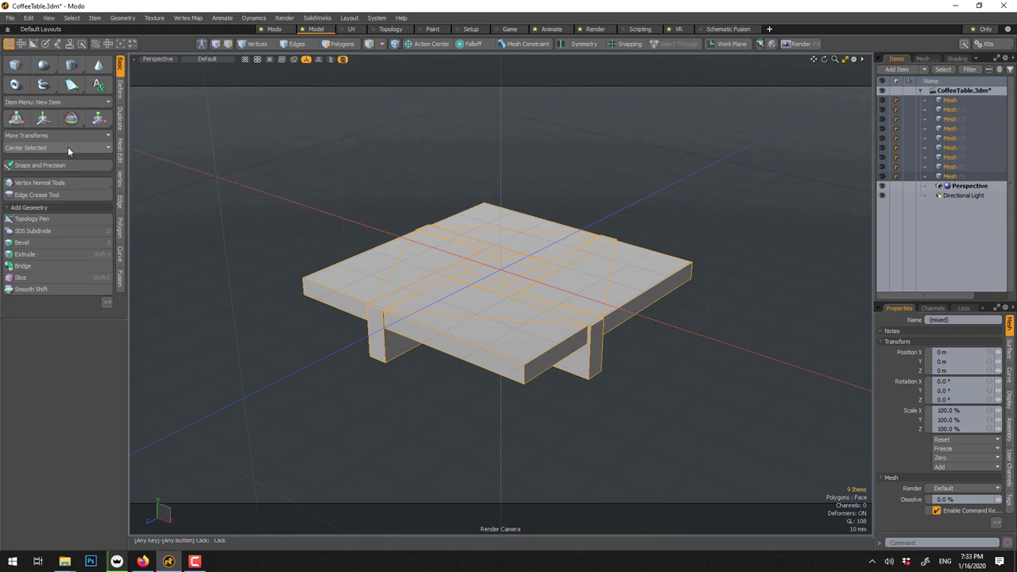
- Scale the nine meshes uniformly to 1.2 m with the Absolute scale tool
{"action": "left_click", "coordinate": [10, 165]}
{"action": "left_click", "coordinate": [154, 225]}
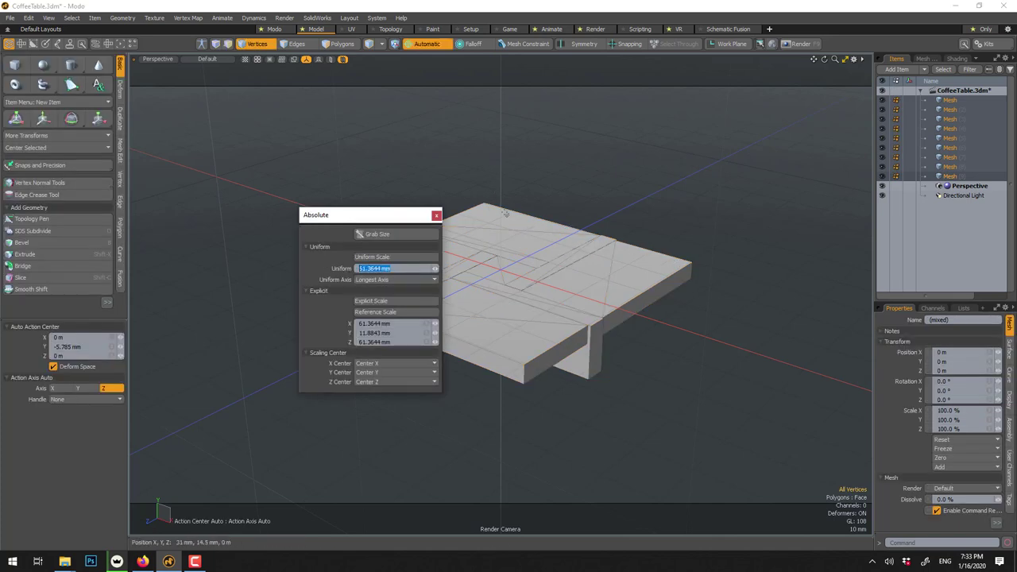
{"action": "type", "text": "."}
{"action": "key", "text": "Return"}
{"action": "type", "text": "2m"}
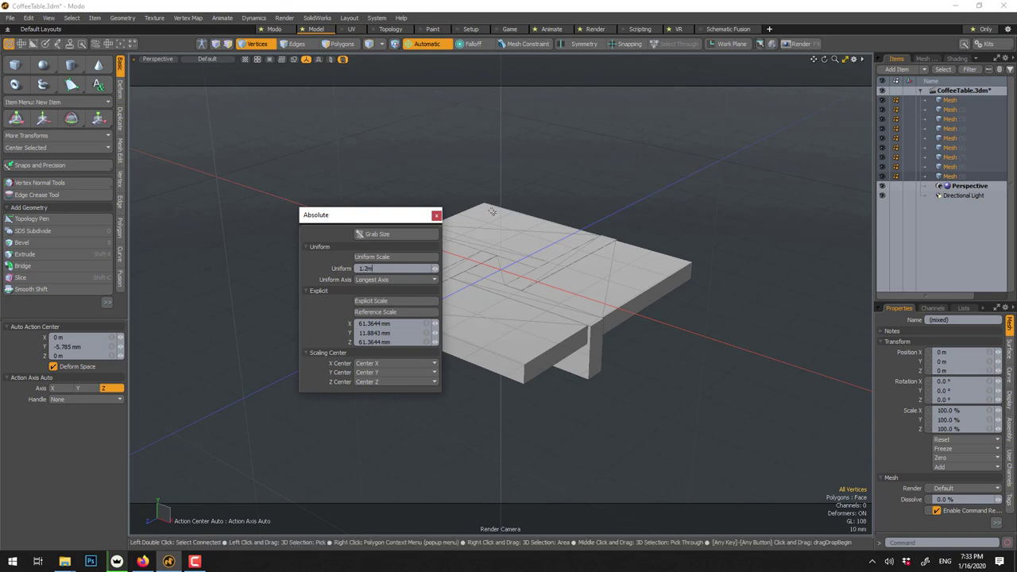
{"action": "left_click", "coordinate": [416, 257]}
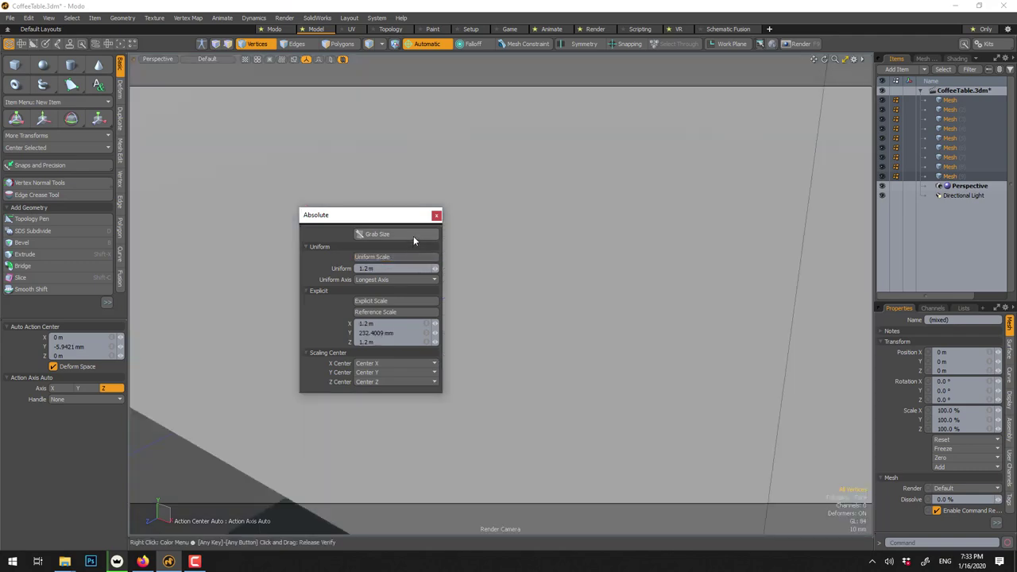
{"action": "left_click", "coordinate": [436, 216]}
{"action": "scroll", "coordinate": [495, 243], "scroll_direction": "down", "scroll_amount": 10}
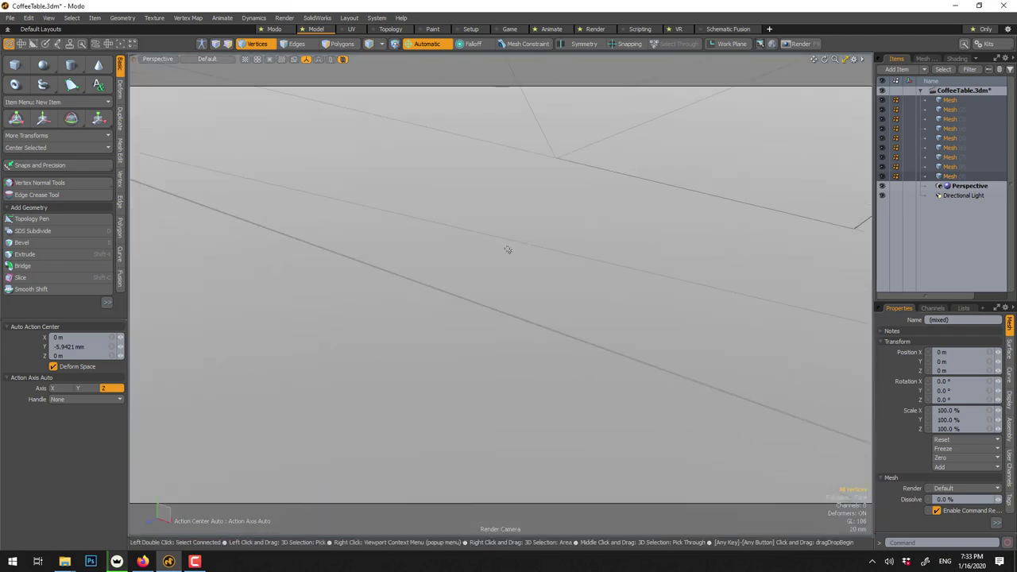
{"action": "scroll", "coordinate": [481, 257], "scroll_direction": "down", "scroll_amount": 5}
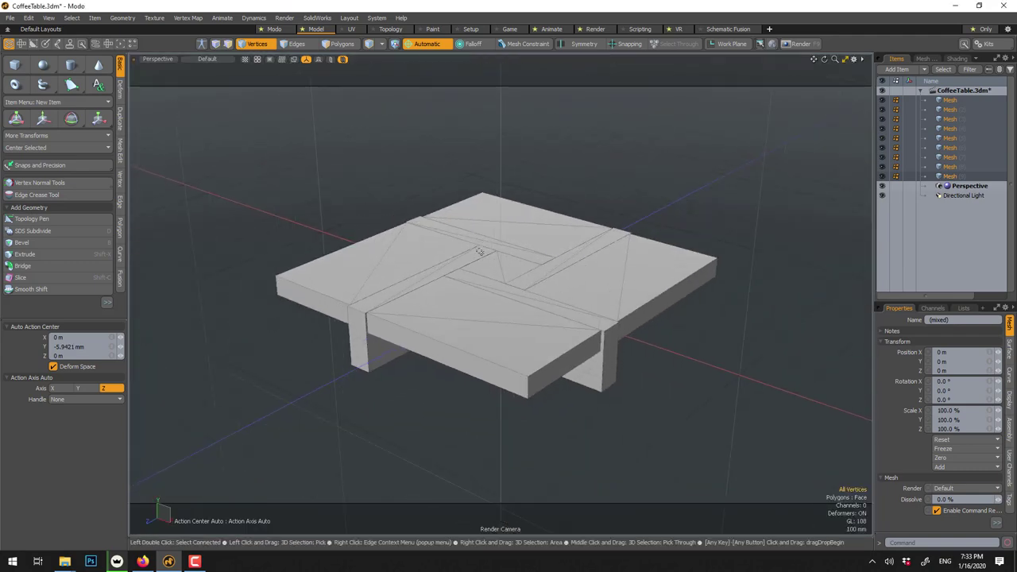
- Switch to Items mode and select the five top planks of the table
{"action": "key", "text": "Escape"}
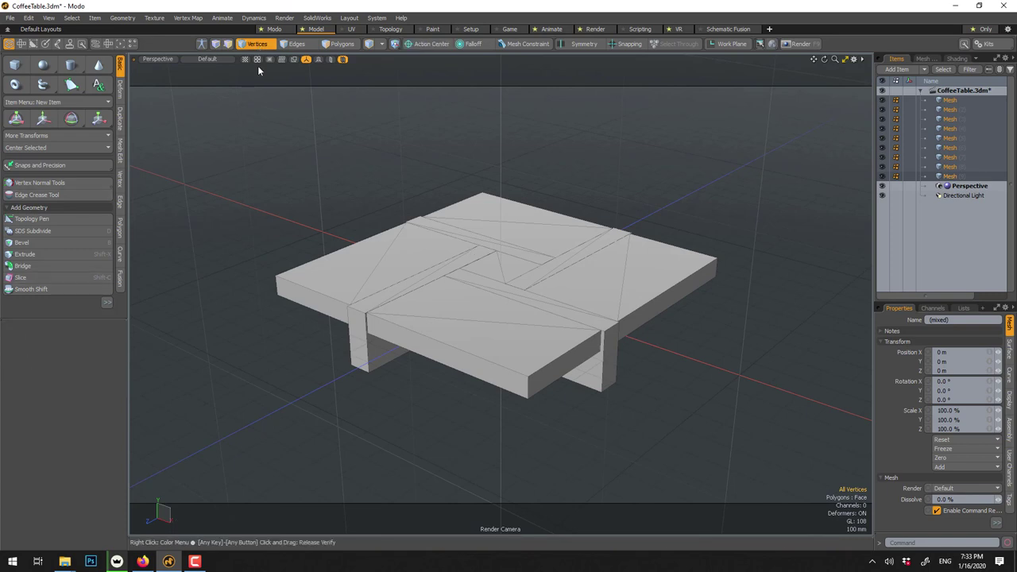
{"action": "key", "text": "5"}
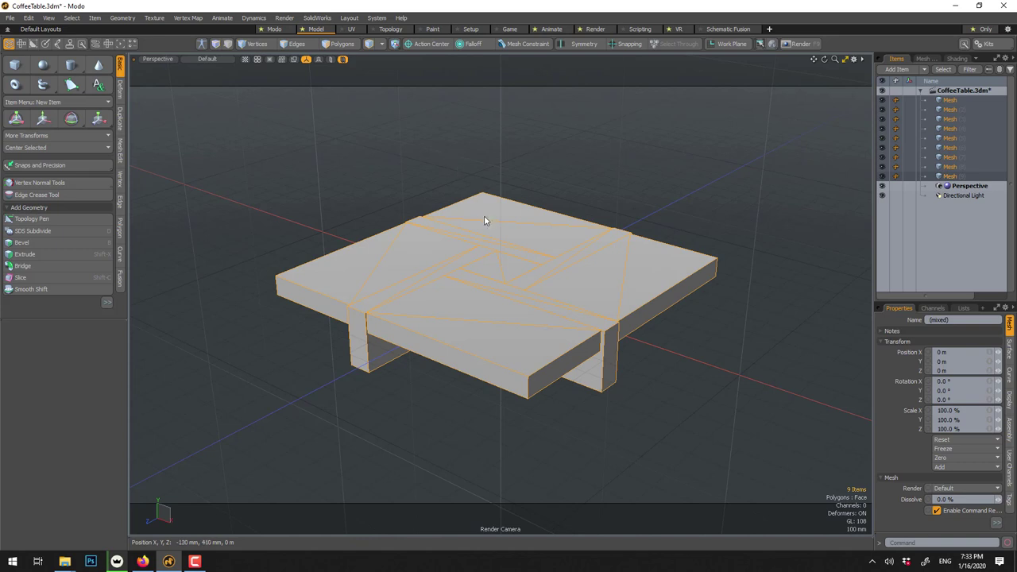
{"action": "left_click", "coordinate": [553, 179]}
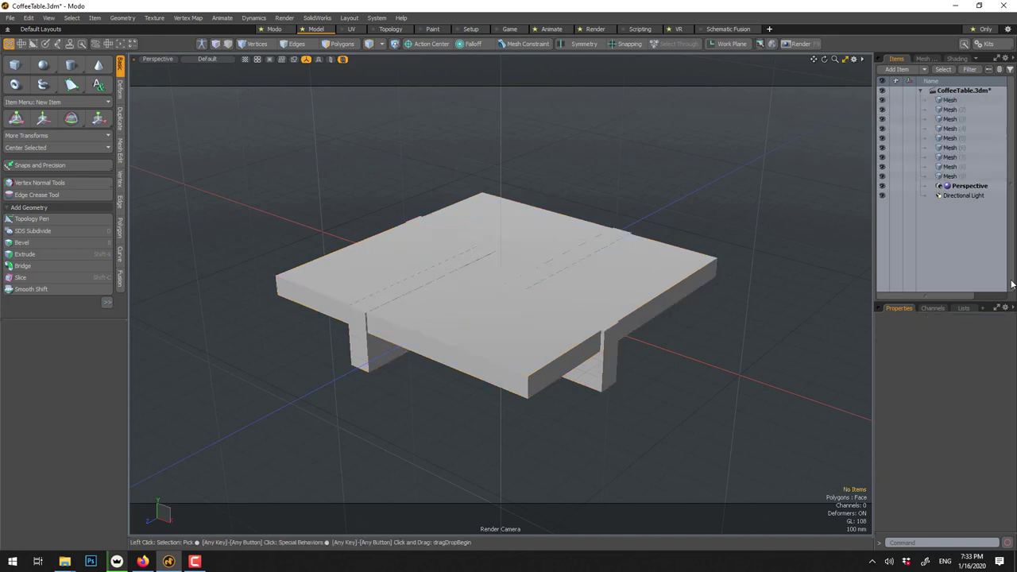
{"action": "left_click", "coordinate": [614, 355]}
{"action": "left_click", "coordinate": [488, 331]}
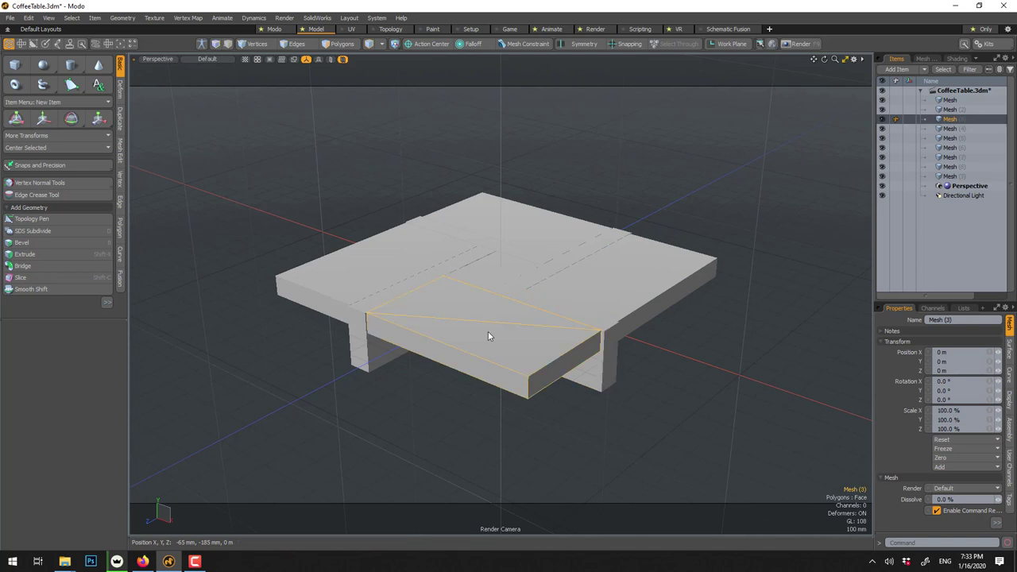
{"action": "left_click", "coordinate": [509, 262], "text": "shift"}
{"action": "left_click", "coordinate": [511, 219], "text": "shift"}
{"action": "left_click", "coordinate": [612, 282], "text": "shift"}
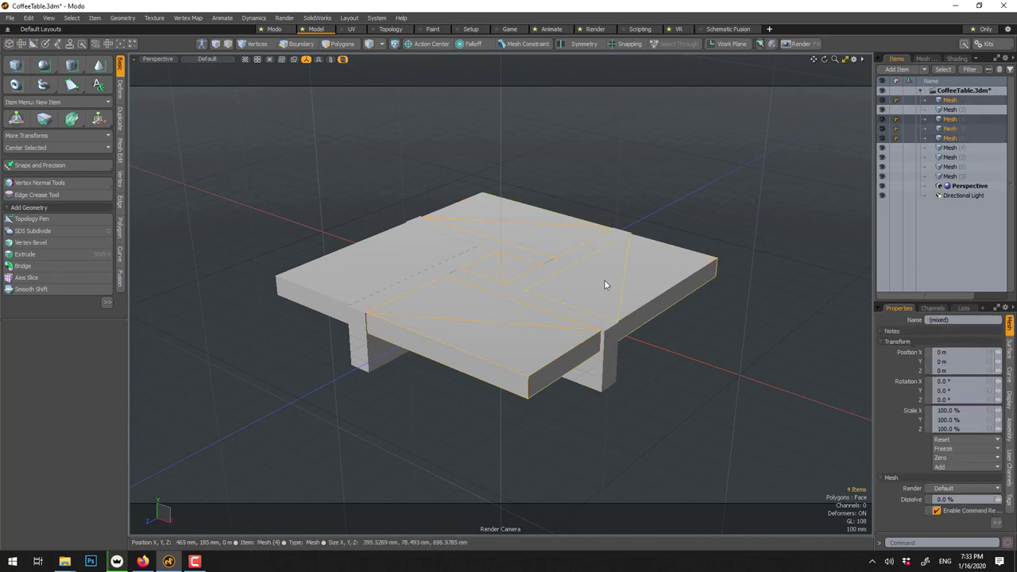
{"action": "left_click", "coordinate": [370, 266], "text": "shift"}
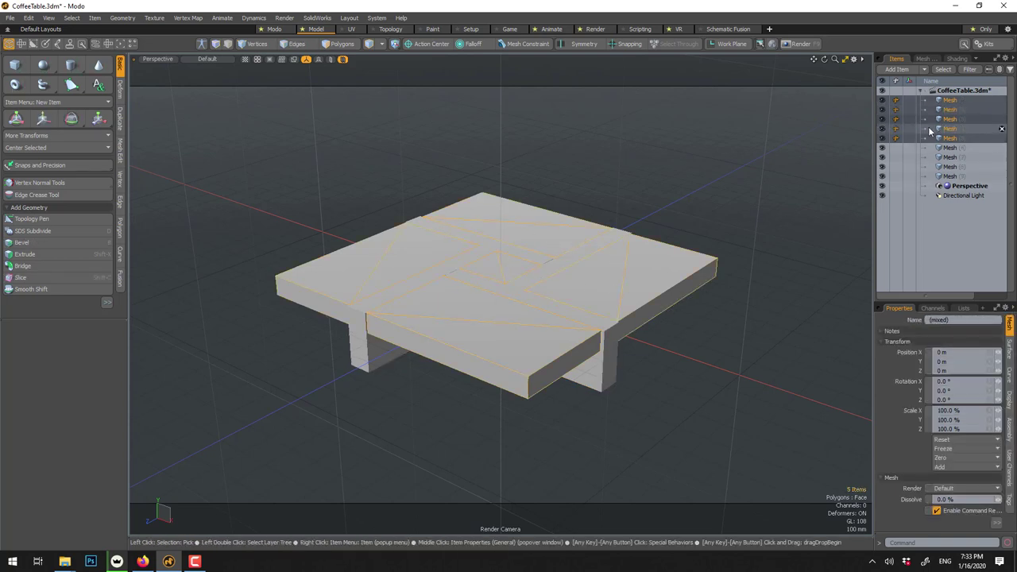
- Merge the selected planks into a single mesh and rename it Black
{"action": "right_click", "coordinate": [895, 119]}
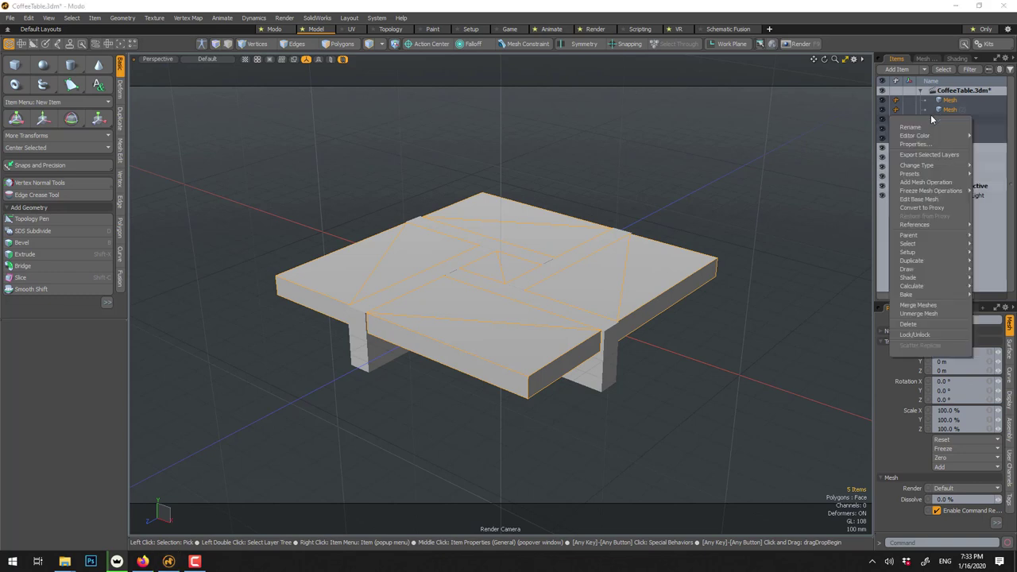
{"action": "left_click", "coordinate": [899, 308]}
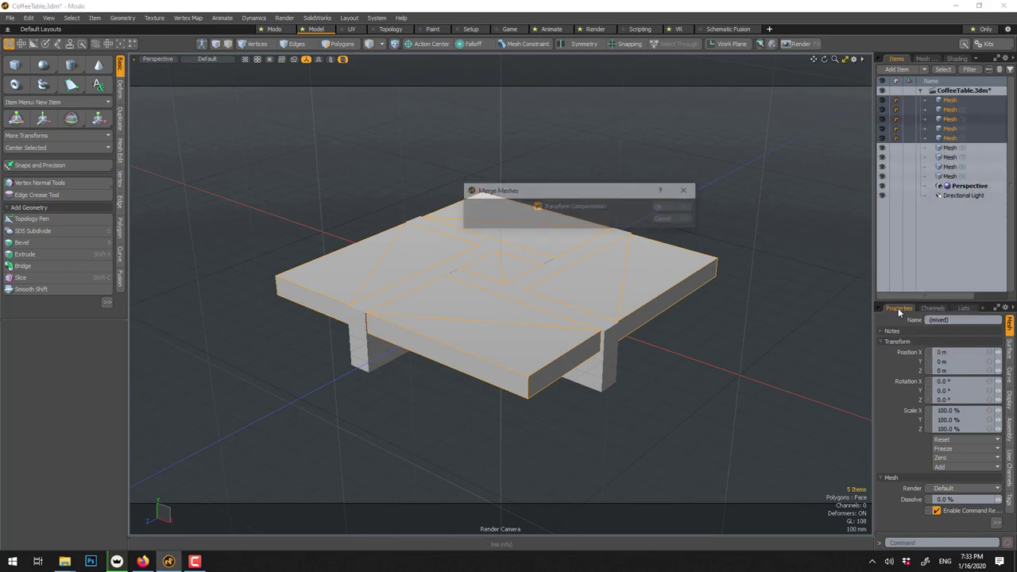
{"action": "left_click", "coordinate": [666, 207]}
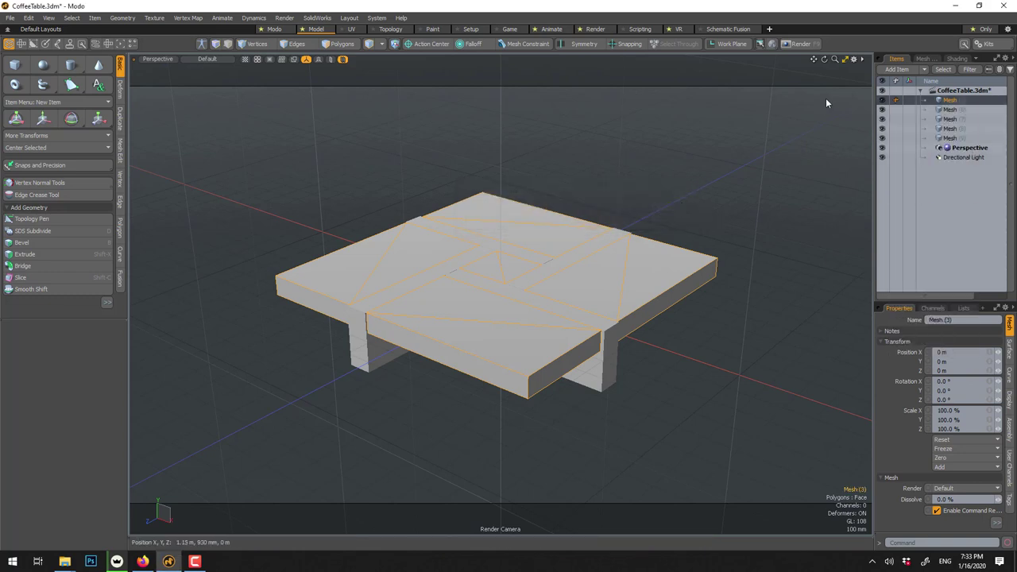
{"action": "left_click", "coordinate": [958, 111]}
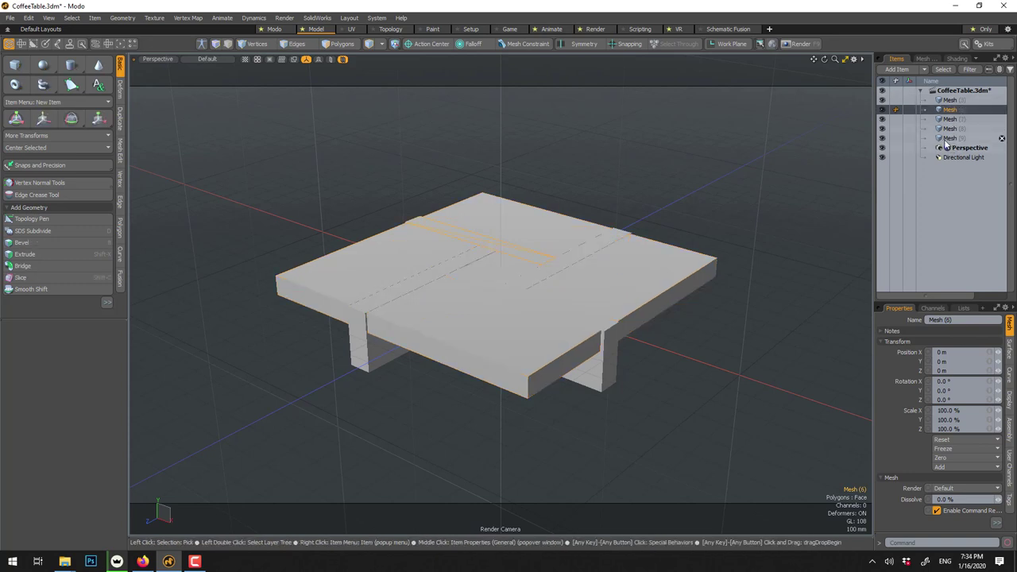
{"action": "left_click", "coordinate": [790, 149]}
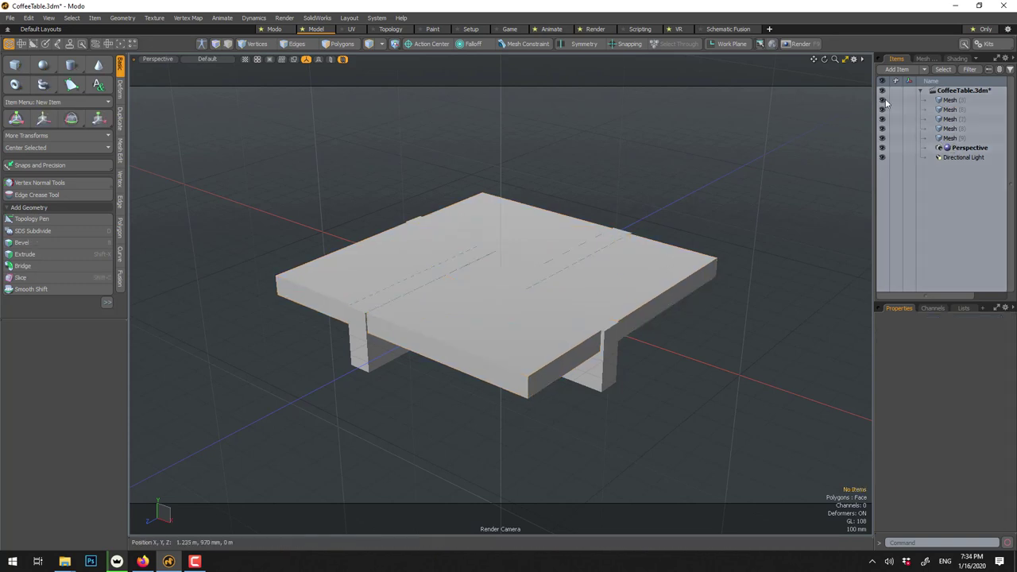
{"action": "left_click", "coordinate": [950, 101]}
{"action": "double_click", "coordinate": [949, 101]}
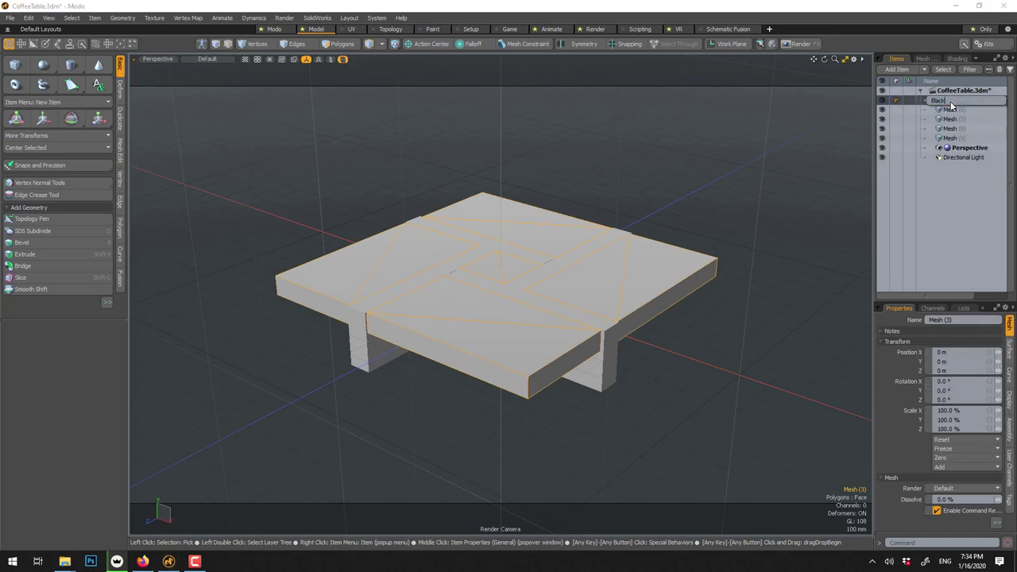
{"action": "key", "text": "Return"}
{"action": "scroll", "coordinate": [651, 310], "scroll_direction": "up", "scroll_amount": 2}
{"action": "scroll", "coordinate": [651, 310], "scroll_direction": "down", "scroll_amount": 2}
{"action": "left_click", "coordinate": [599, 173]}
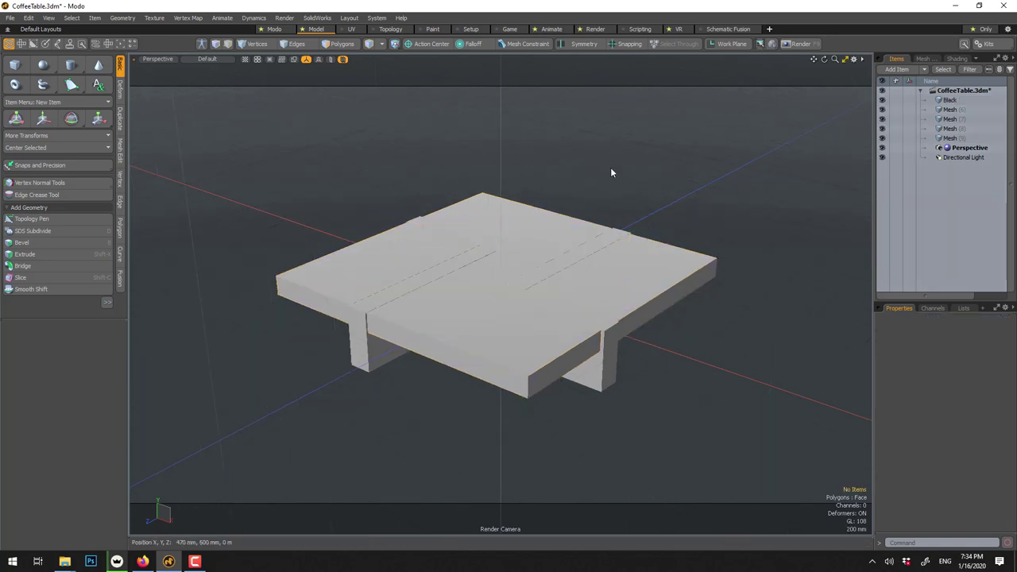
- Add a Plane primitive to the scene from the viewport menu
{"action": "right_click", "coordinate": [611, 172]}
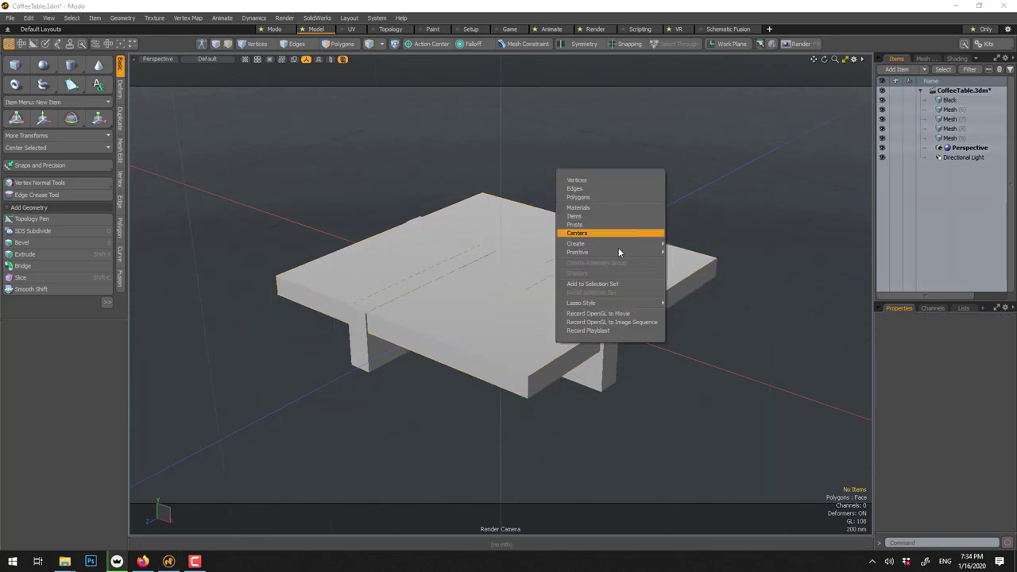
{"action": "mouse_move", "coordinate": [619, 253]}
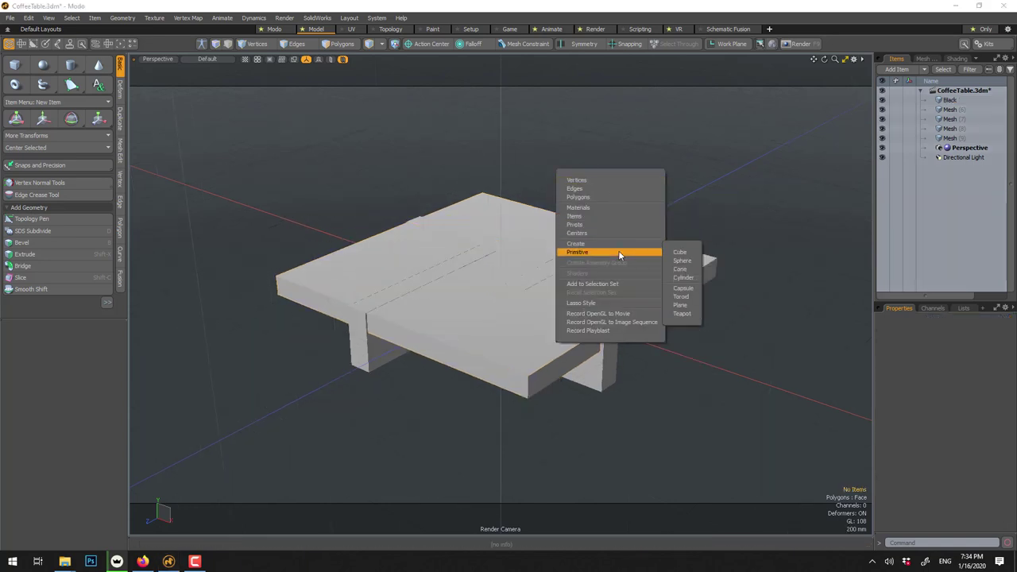
{"action": "left_click", "coordinate": [681, 306]}
{"action": "scroll", "coordinate": [579, 309], "scroll_direction": "down", "scroll_amount": 2}
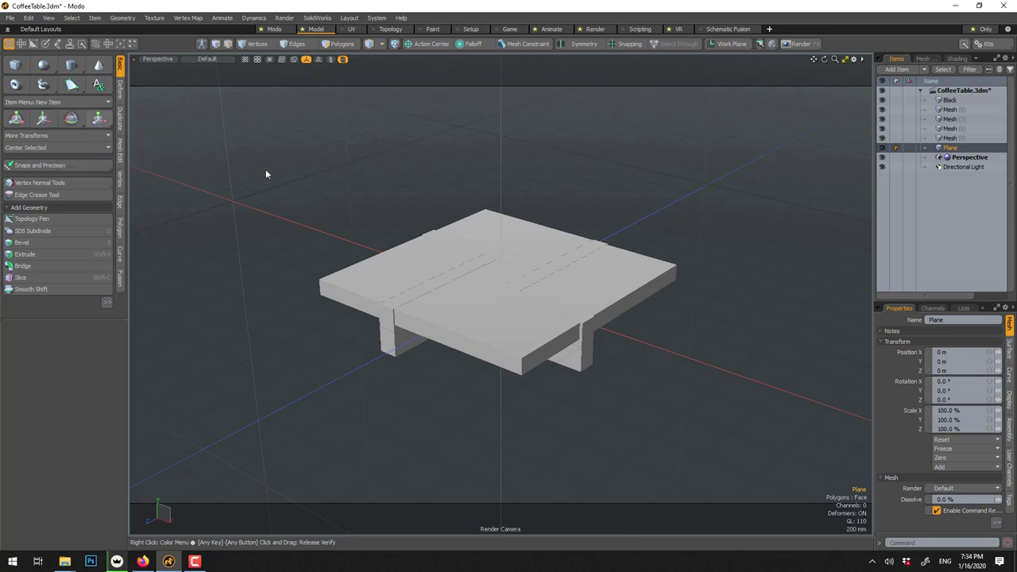
- Scale the plane to 1448% and lower it to -130 mm beneath the table
{"action": "key", "text": "r"}
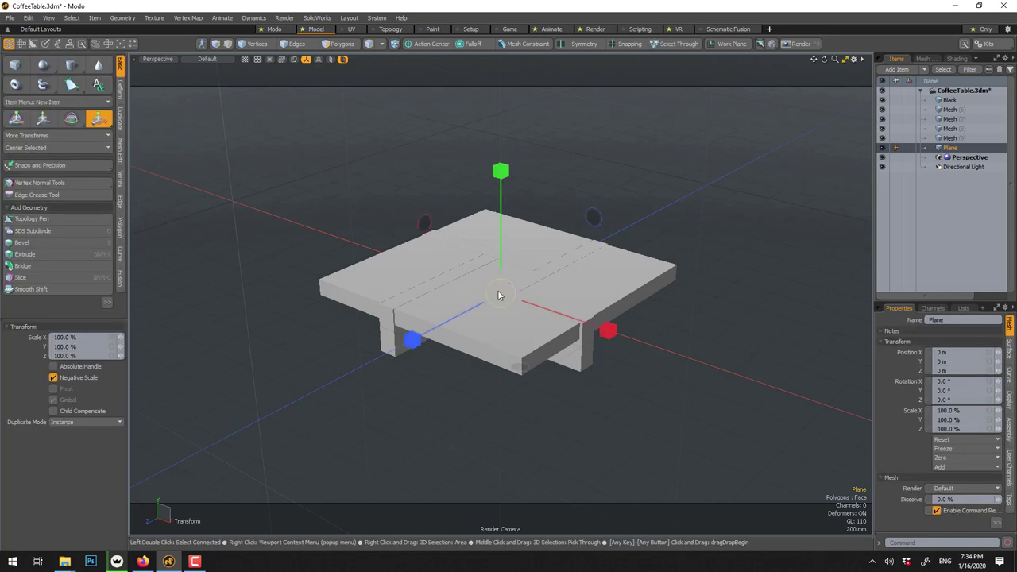
{"action": "left_click_drag", "start_coordinate": [502, 293], "coordinate": [404, 299]}
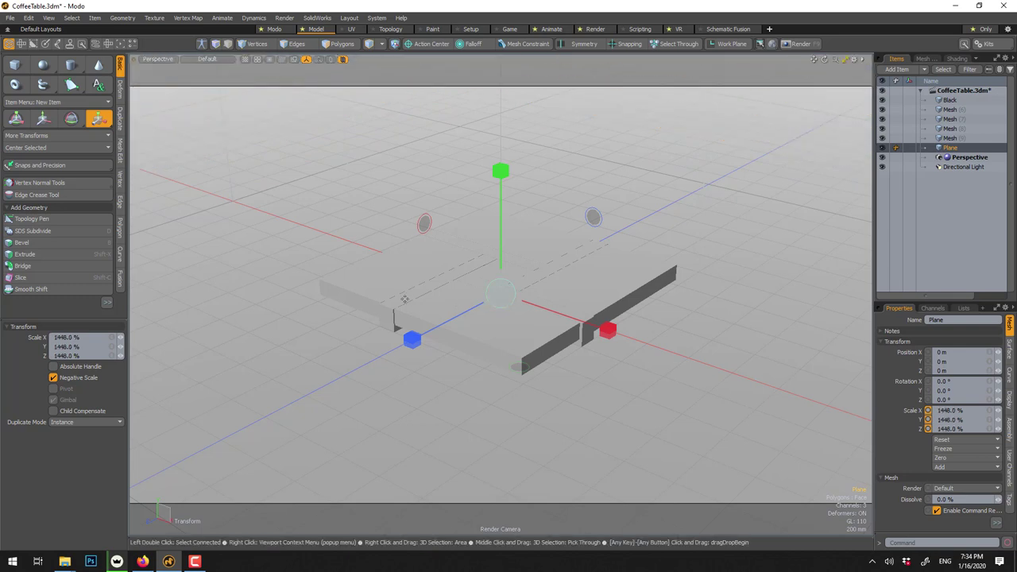
{"action": "key", "text": "w"}
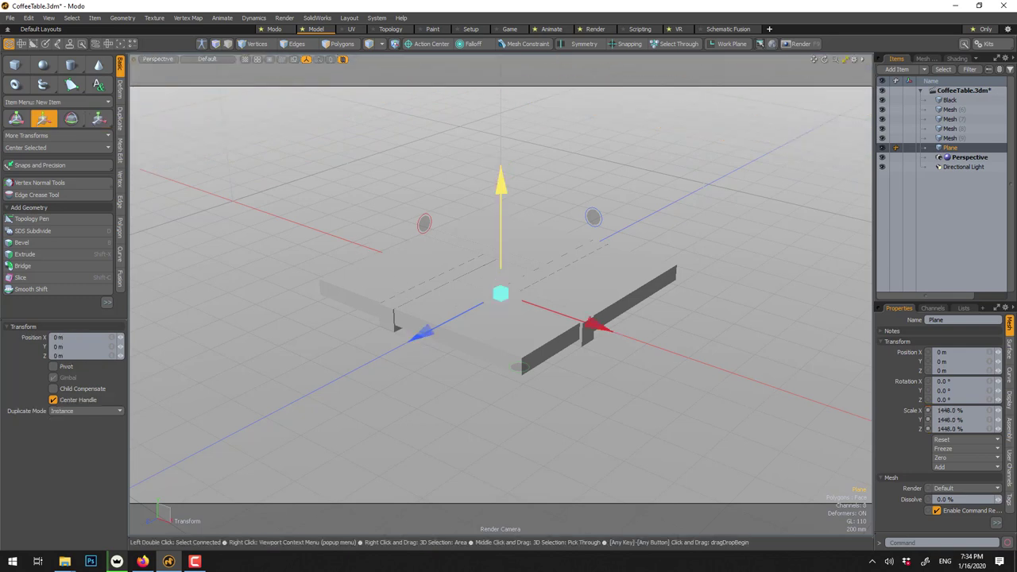
{"action": "left_click_drag", "start_coordinate": [500, 190], "coordinate": [500, 218]}
- Change the Directional Light's type to Area Light
{"action": "key", "text": "q"}
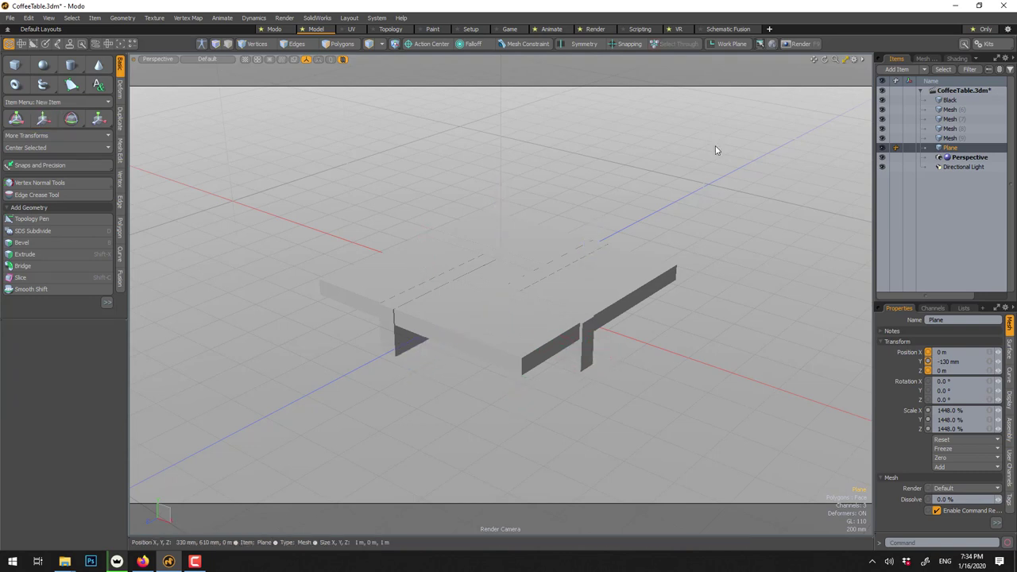
{"action": "left_click", "coordinate": [962, 167]}
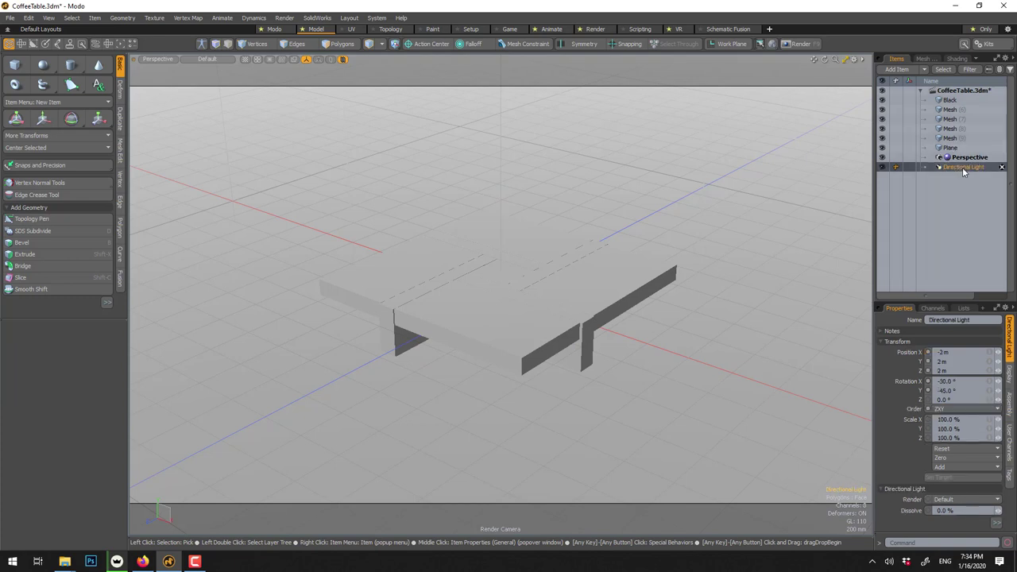
{"action": "right_click", "coordinate": [962, 167]}
{"action": "mouse_move", "coordinate": [953, 278]}
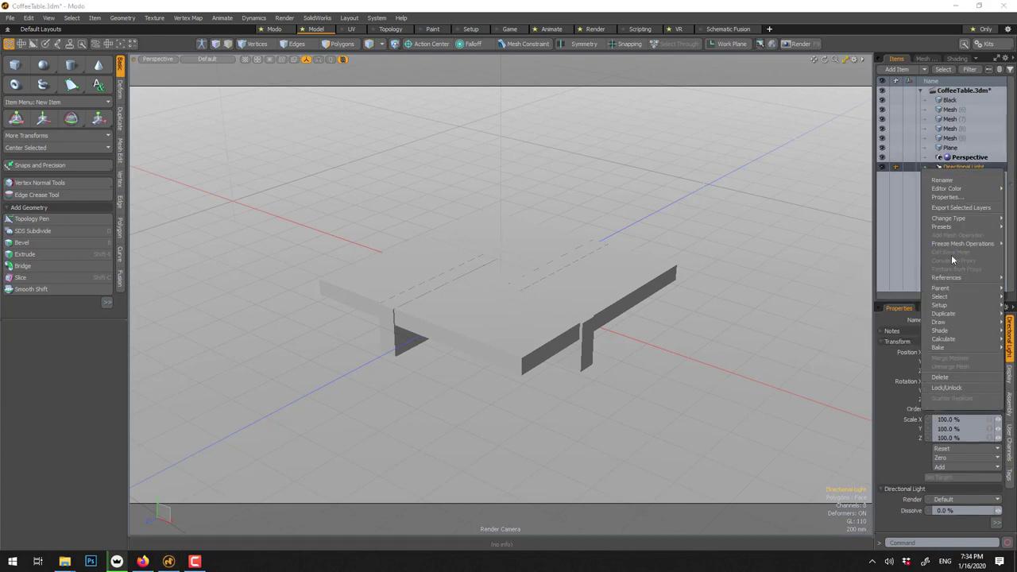
{"action": "mouse_move", "coordinate": [941, 220]}
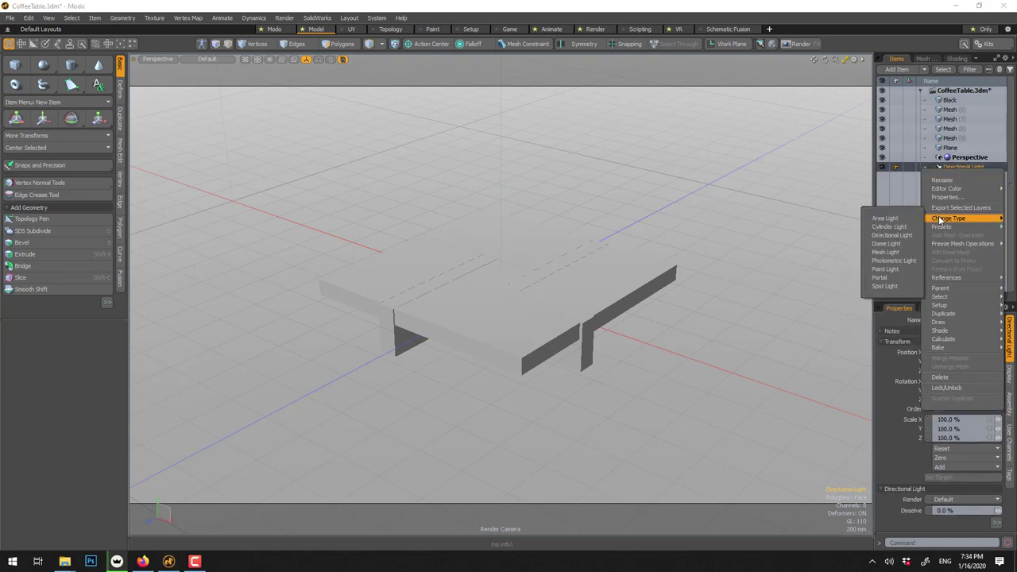
{"action": "left_click", "coordinate": [884, 219]}
{"action": "scroll", "coordinate": [580, 294], "scroll_direction": "down", "scroll_amount": 3}
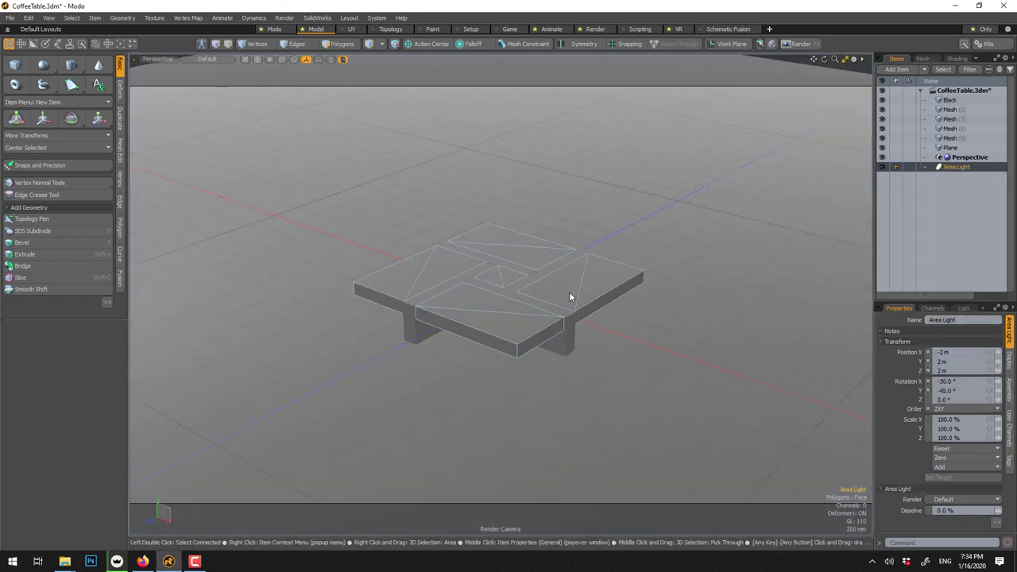
- Raise the area light to 2.82 m, centre it, and tilt it to -54.5°/-45°
{"action": "left_click_drag", "start_coordinate": [567, 294], "coordinate": [566, 253], "text": "alt"}
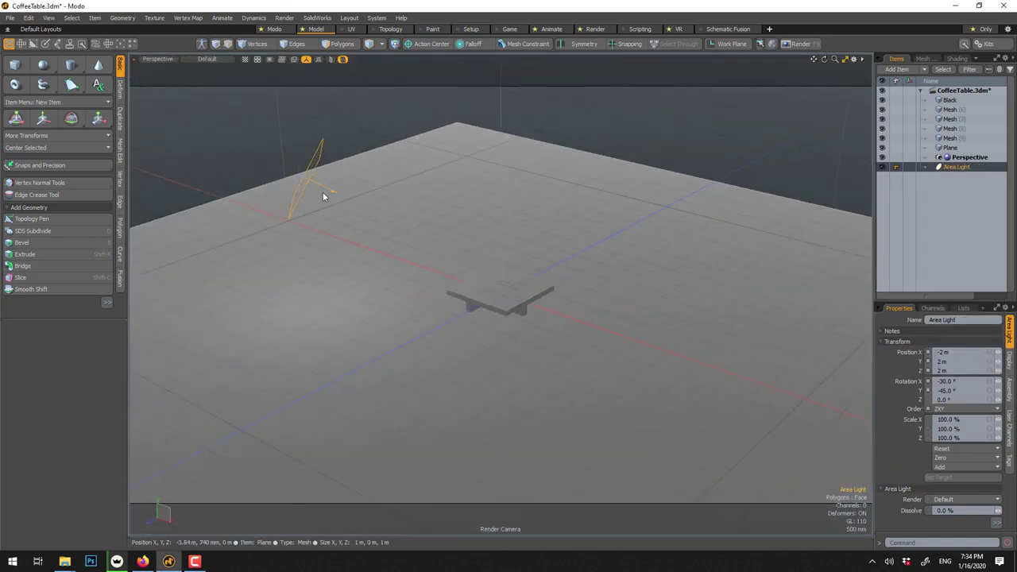
{"action": "key", "text": "w"}
{"action": "left_click_drag", "start_coordinate": [302, 127], "coordinate": [245, 109]}
{"action": "left_click_drag", "start_coordinate": [359, 148], "coordinate": [456, 167]}
{"action": "key", "text": "e"}
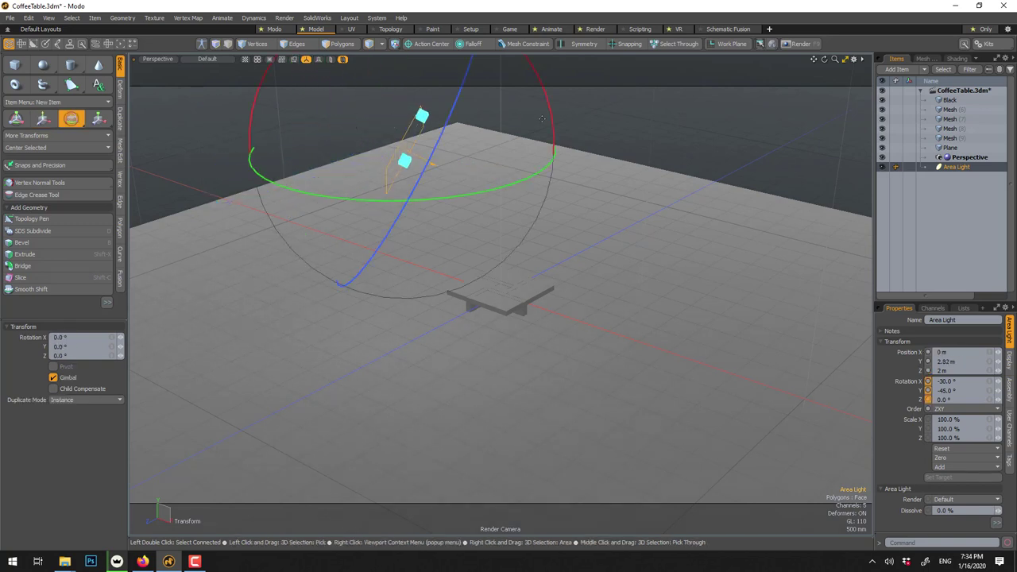
{"action": "left_click_drag", "start_coordinate": [554, 123], "coordinate": [470, 100]}
{"action": "key", "text": "space"}
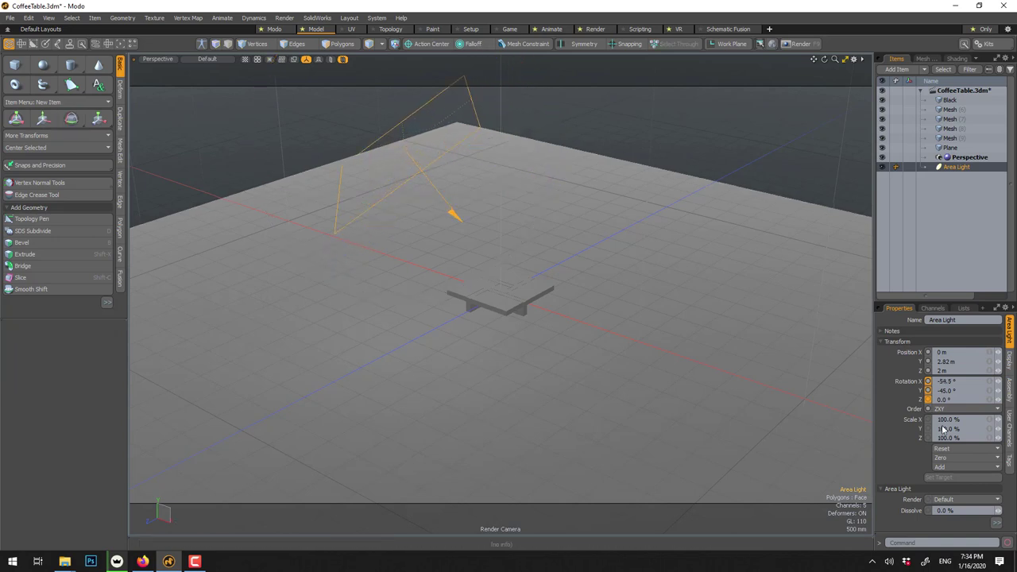
- Set the light colour to a faint warm 1.0 1.0 0.98
{"action": "left_click", "coordinate": [899, 342]}
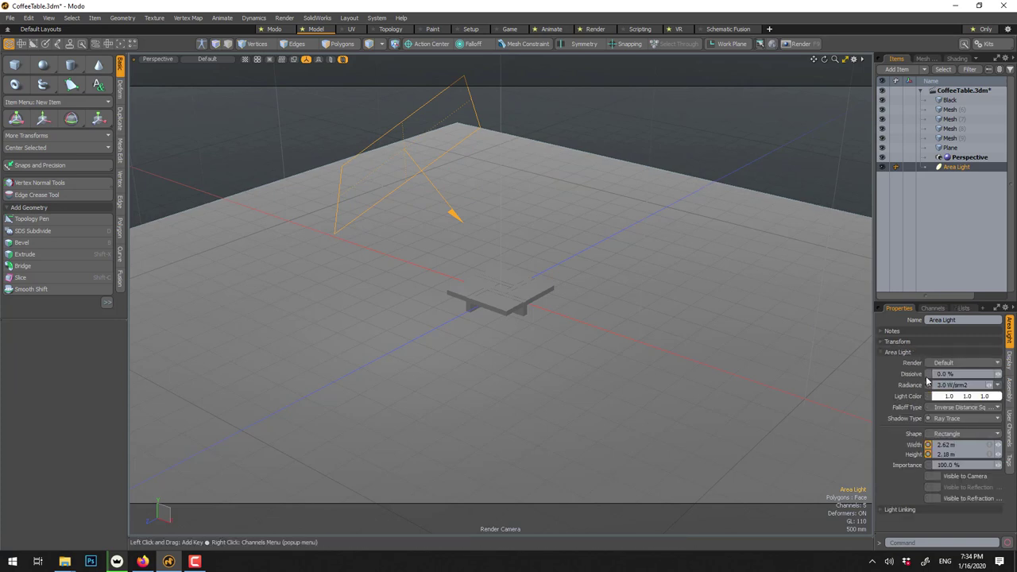
{"action": "left_click", "coordinate": [954, 398]}
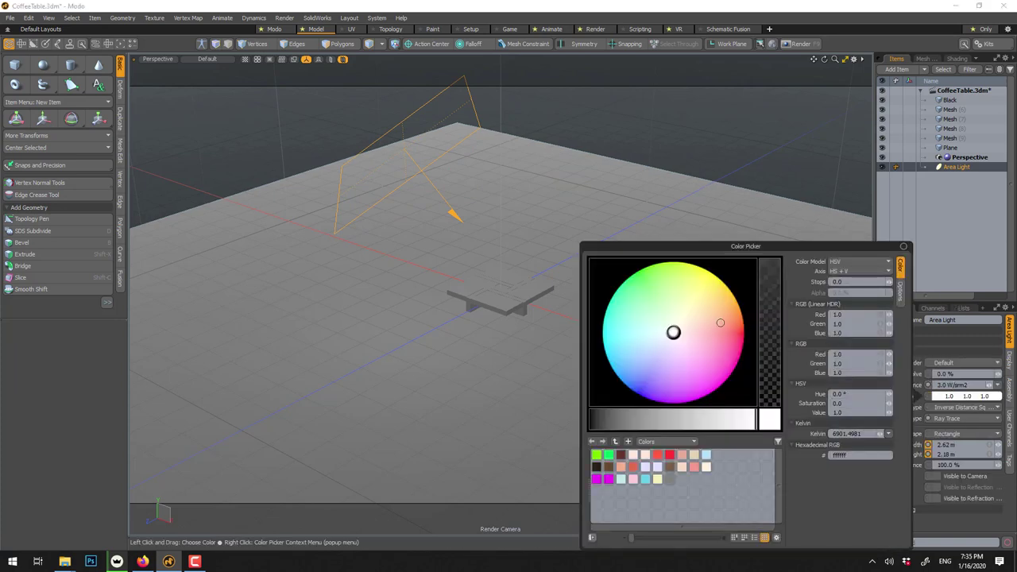
{"action": "left_click_drag", "start_coordinate": [673, 331], "coordinate": [675, 333]}
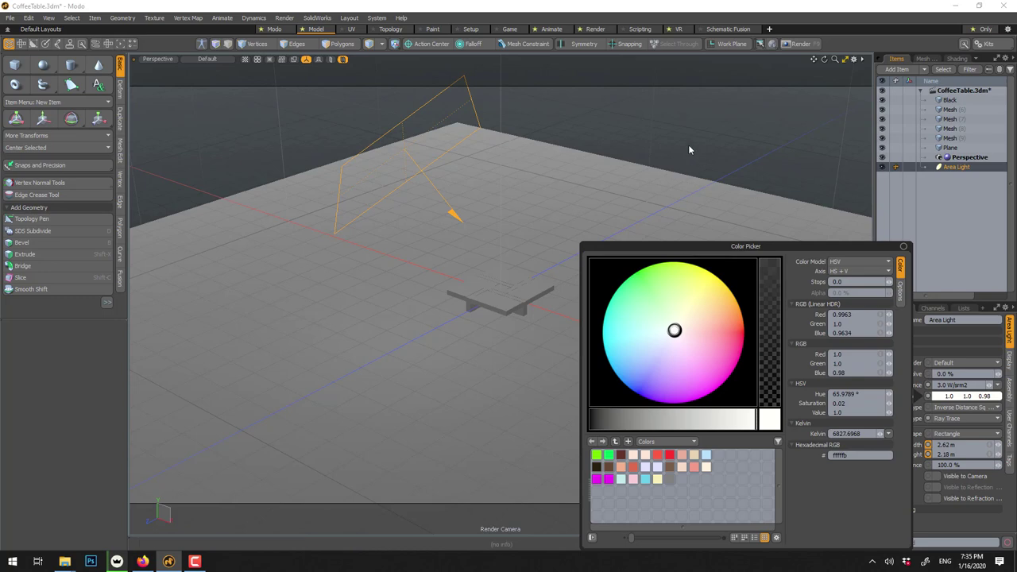
{"action": "left_click_drag", "start_coordinate": [551, 244], "coordinate": [551, 313], "text": "alt"}
- Open the Preview window with F8 and start the render
{"action": "key", "text": "F8"}
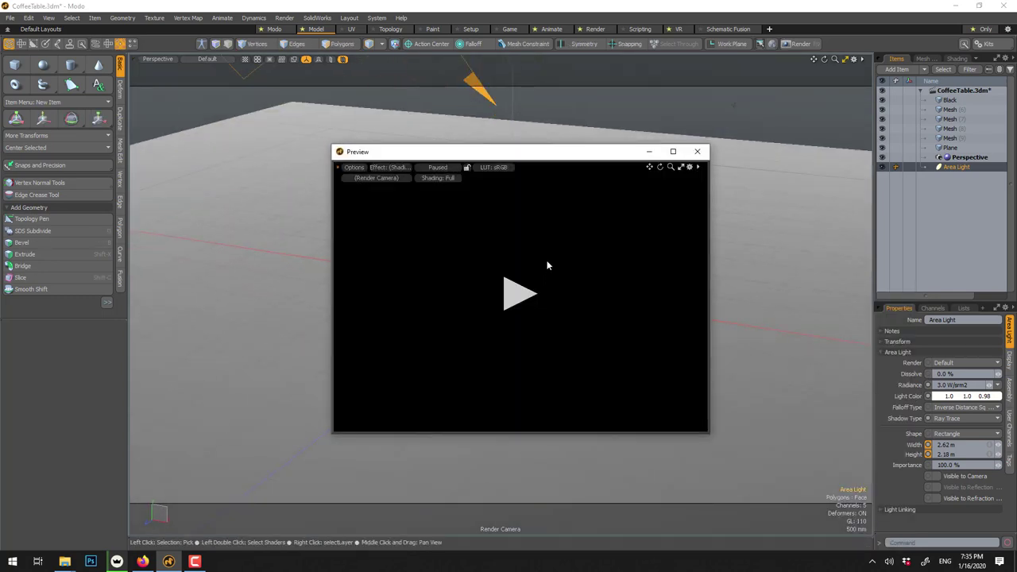
{"action": "left_click", "coordinate": [517, 307]}
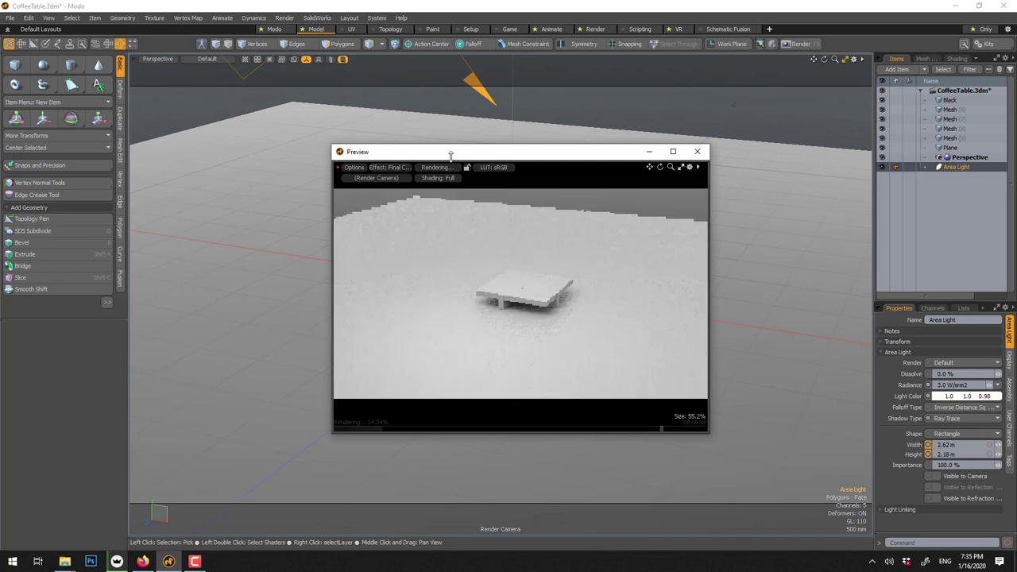
{"action": "scroll", "coordinate": [767, 287], "scroll_direction": "up", "scroll_amount": 8}
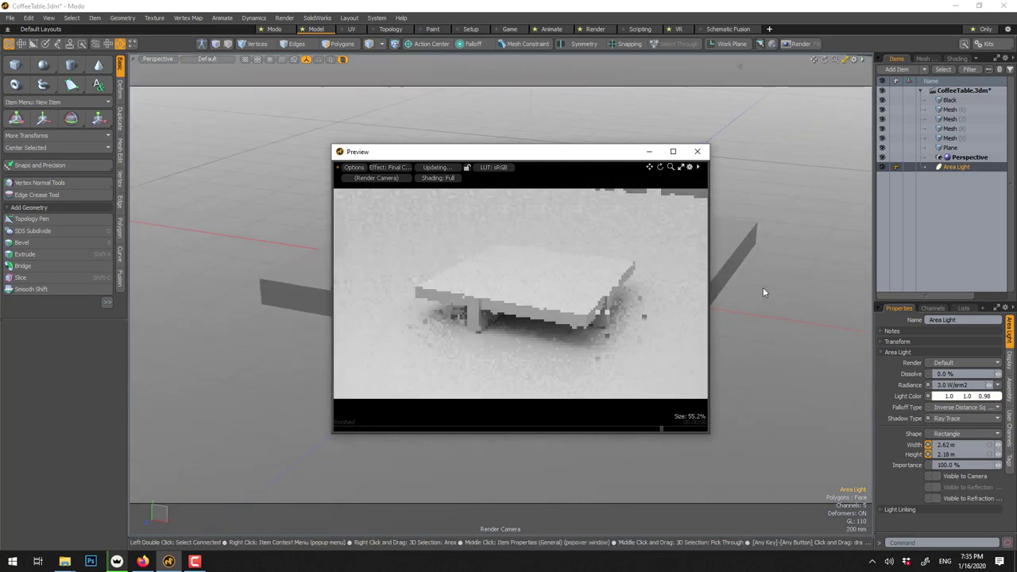
{"action": "scroll", "coordinate": [540, 262], "scroll_direction": "down", "scroll_amount": 1}
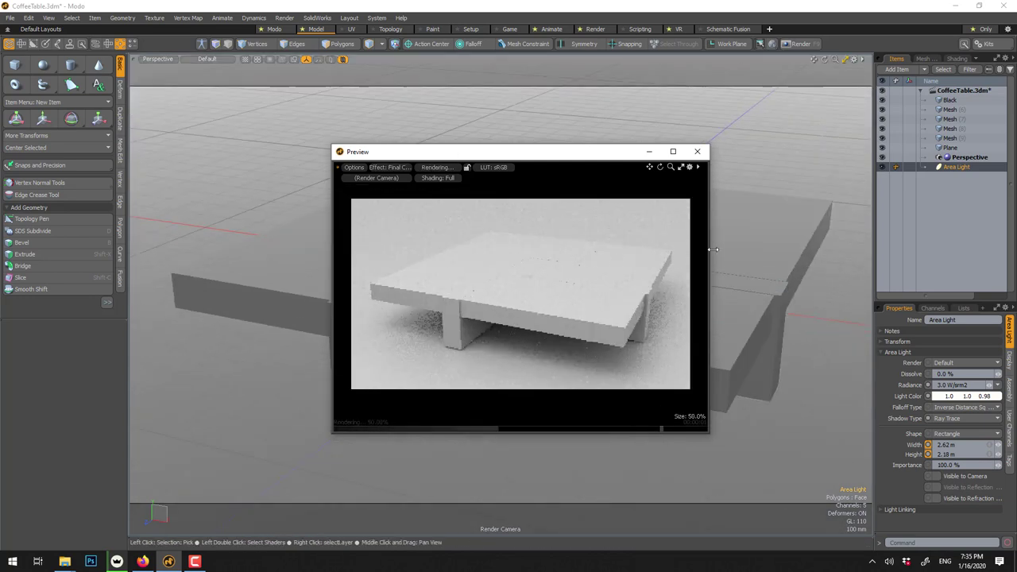
{"action": "scroll", "coordinate": [736, 255], "scroll_direction": "down", "scroll_amount": 2}
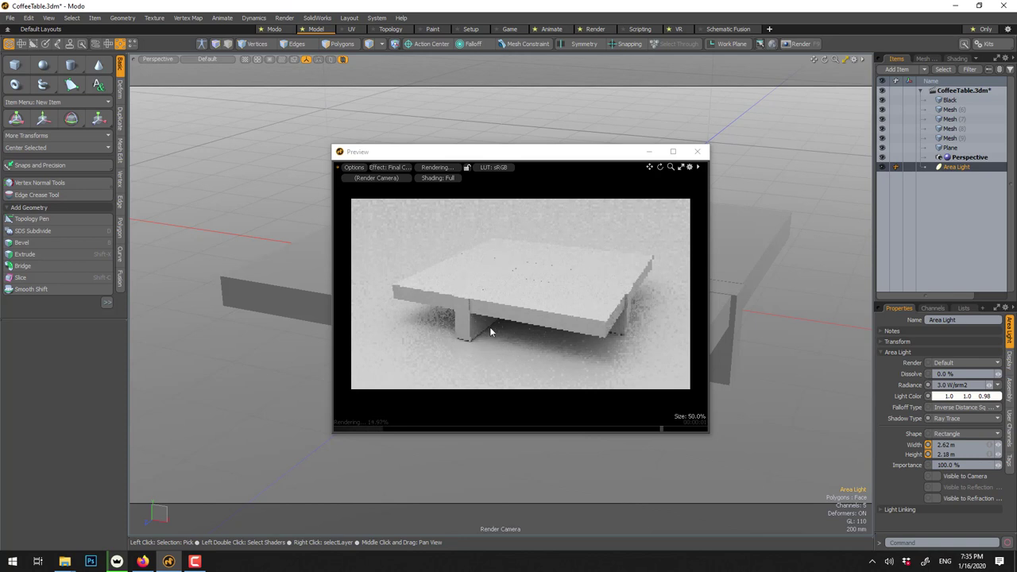
- Set the ground Plane's Position Y to -125 mm
{"action": "left_click", "coordinate": [231, 416]}
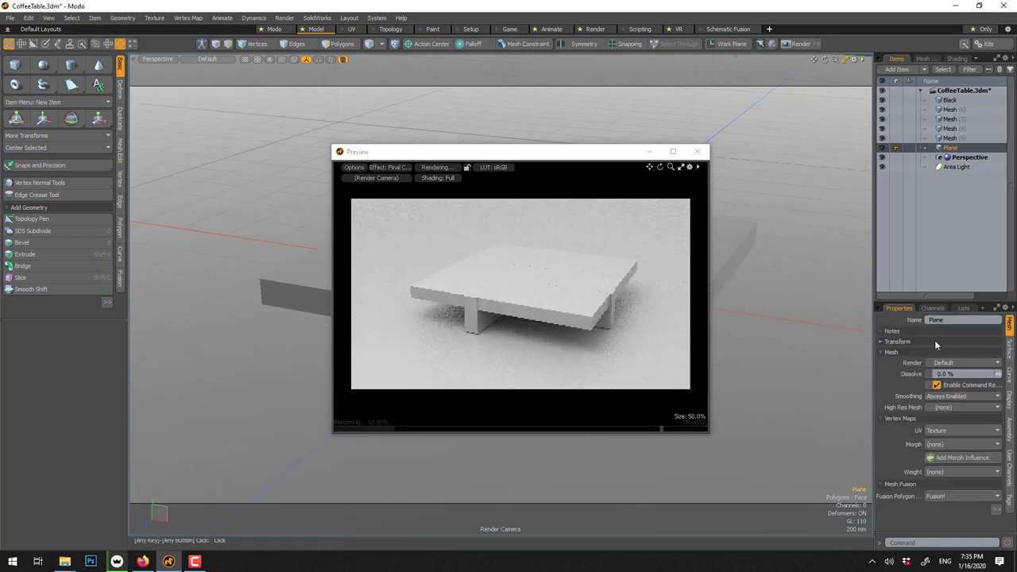
{"action": "left_click", "coordinate": [925, 342]}
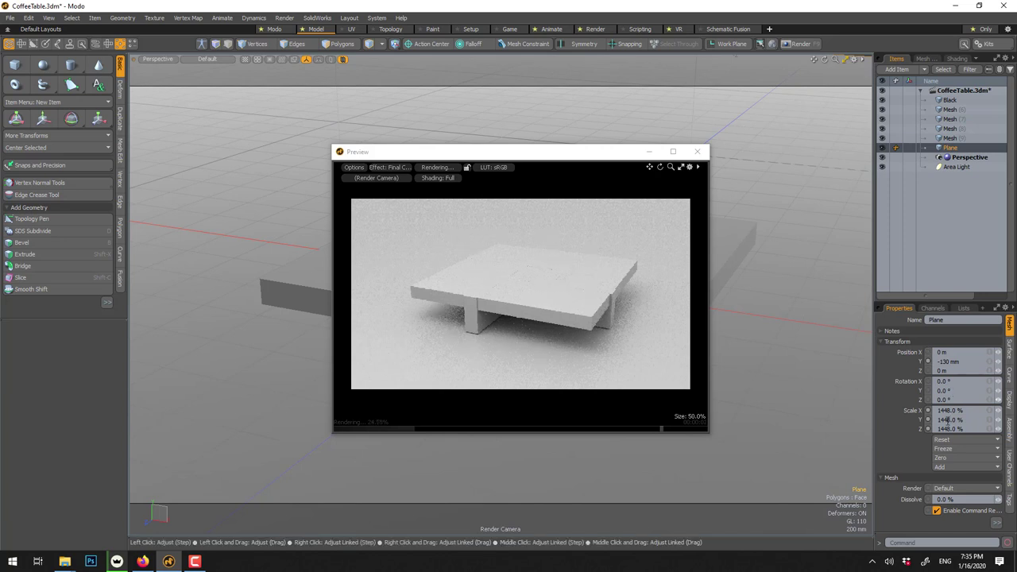
{"action": "left_click", "coordinate": [949, 362]}
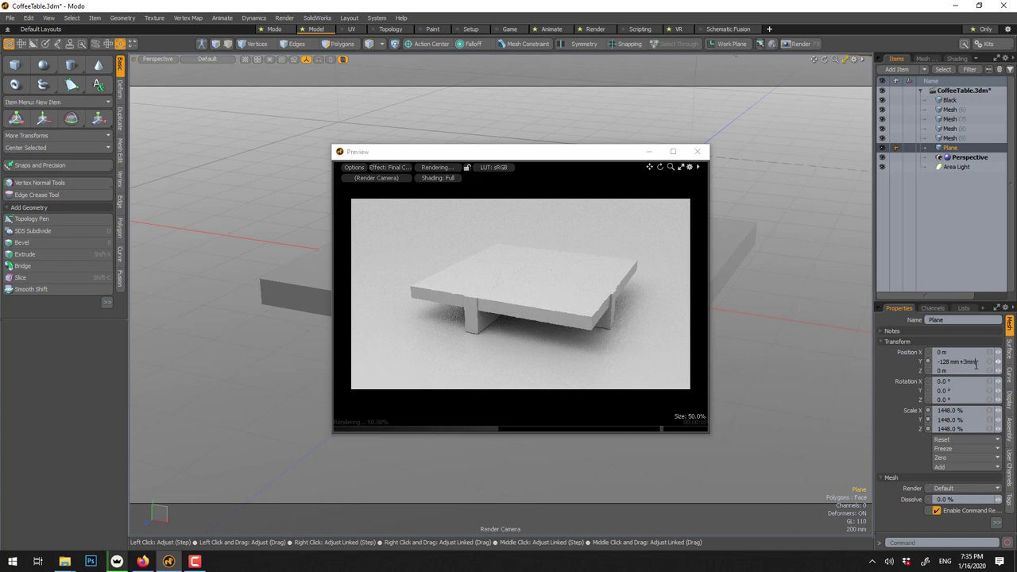
{"action": "key", "text": "Return"}
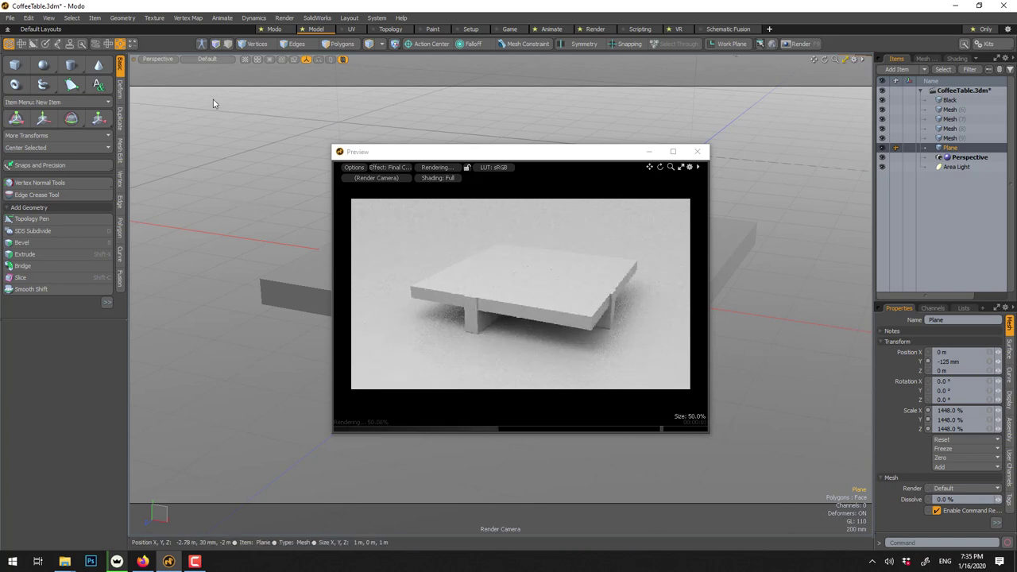
- Render the Preview through the Perspective camera from a low, level angle
{"action": "left_click", "coordinate": [150, 61]}
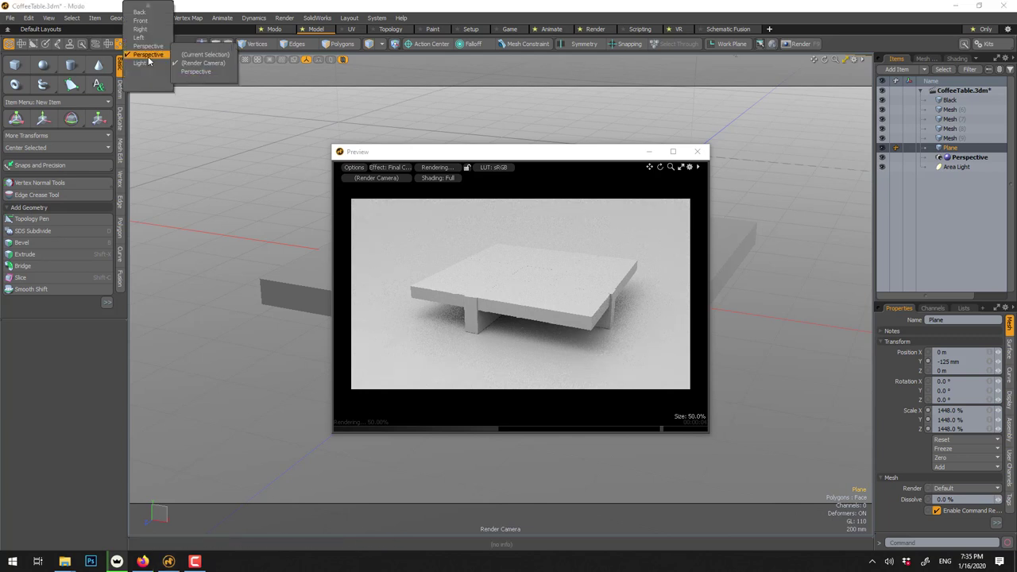
{"action": "left_click", "coordinate": [191, 64]}
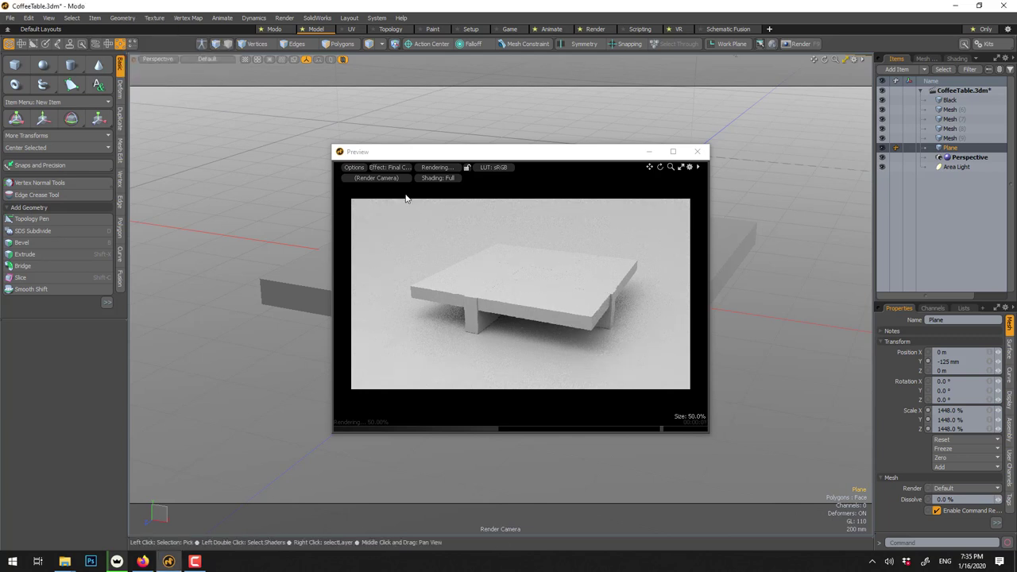
{"action": "left_click", "coordinate": [386, 174]}
{"action": "left_click", "coordinate": [362, 195]}
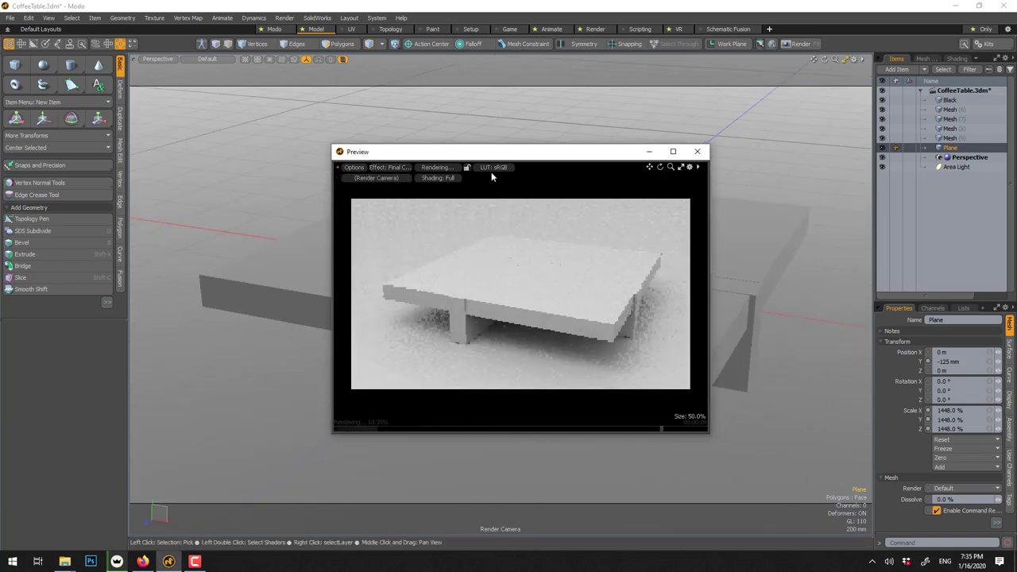
{"action": "scroll", "coordinate": [485, 98], "scroll_direction": "down", "scroll_amount": 2}
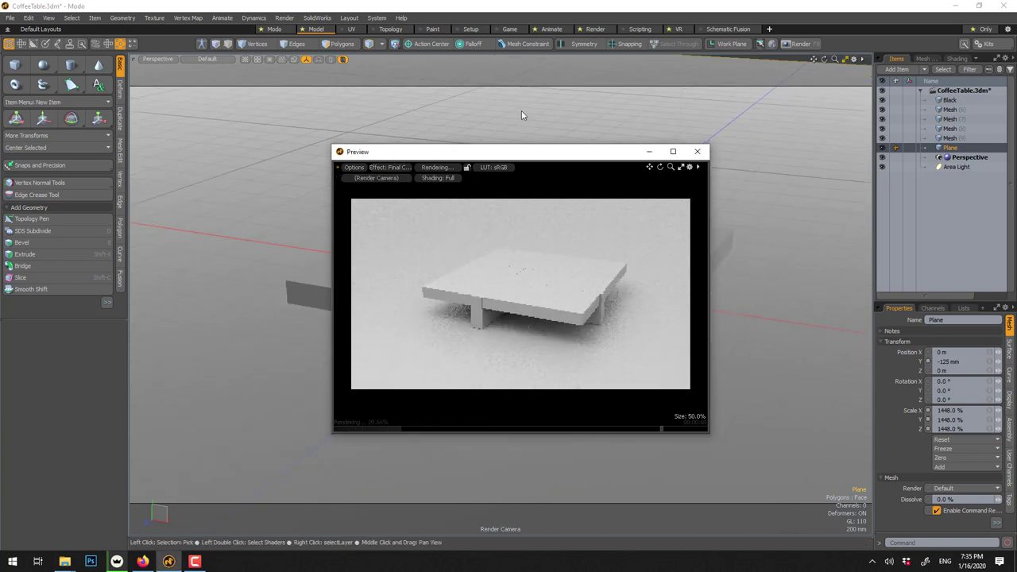
{"action": "left_click_drag", "start_coordinate": [788, 247], "coordinate": [758, 176], "text": "alt"}
- Bring up the Shader Tree and select the Environment's intensity settings
{"action": "left_click", "coordinate": [923, 59]}
{"action": "left_click", "coordinate": [957, 60]}
{"action": "left_click", "coordinate": [894, 188]}
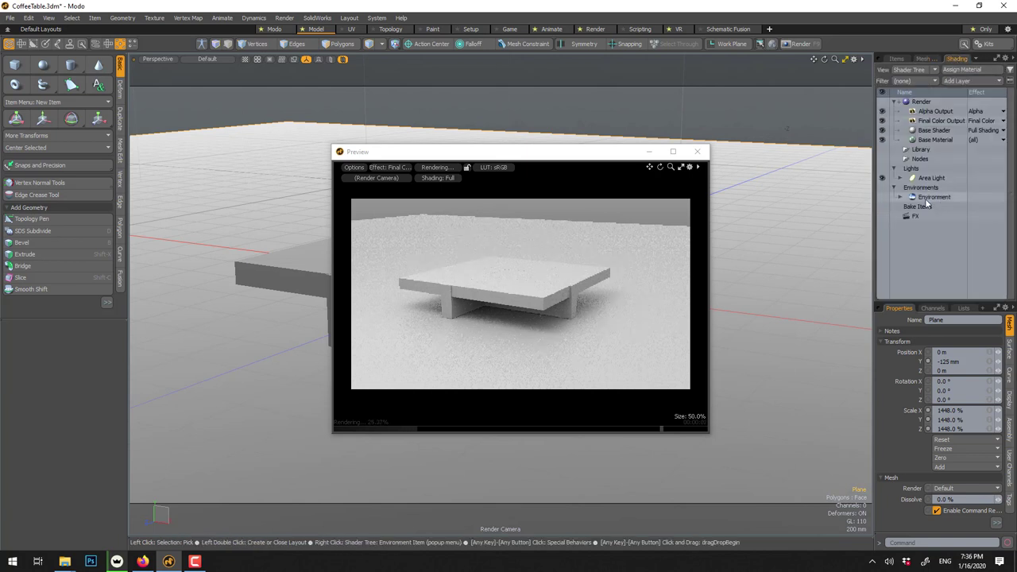
{"action": "left_click", "coordinate": [929, 197]}
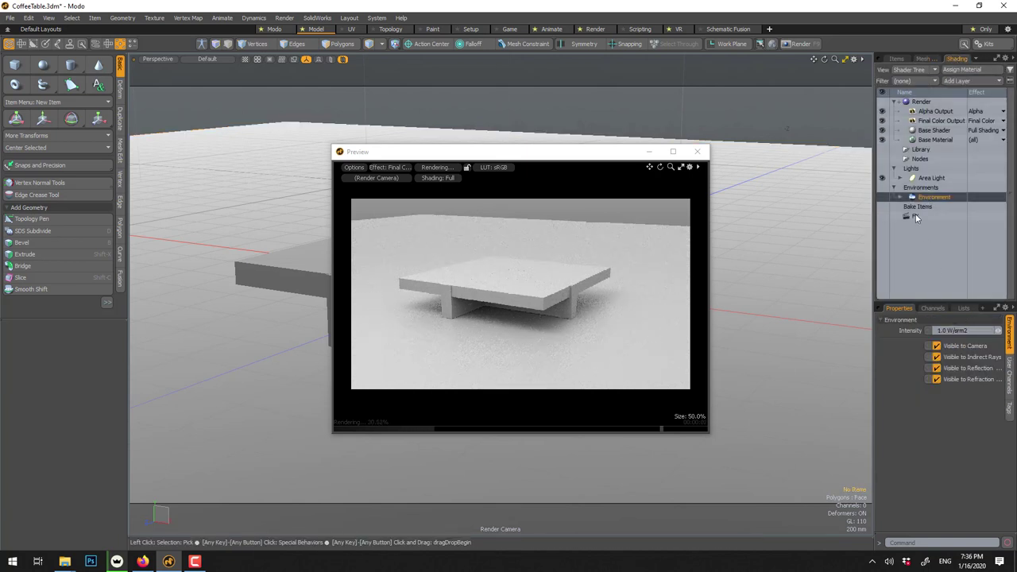
{"action": "left_click", "coordinate": [900, 197]}
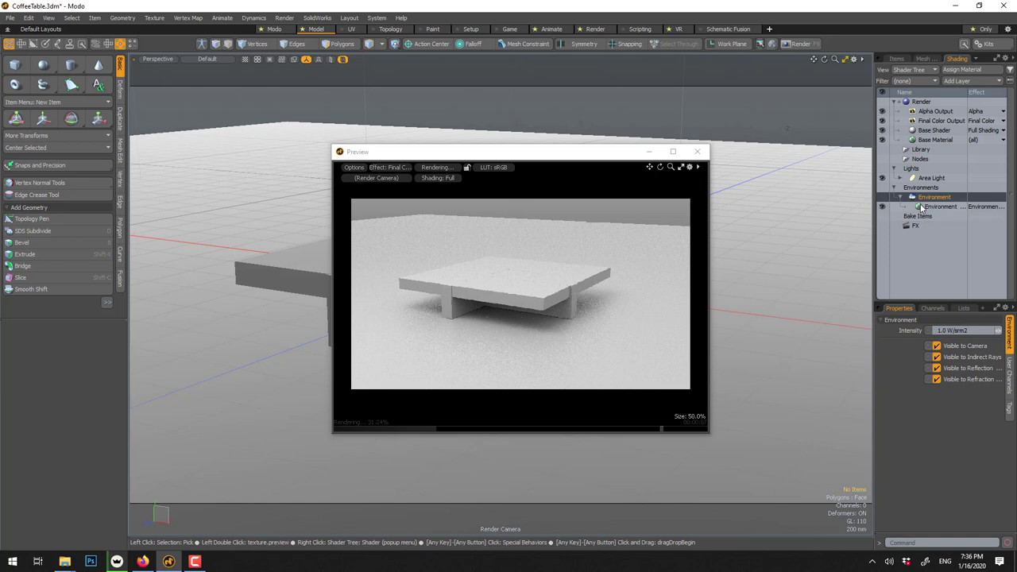
{"action": "left_click", "coordinate": [928, 208]}
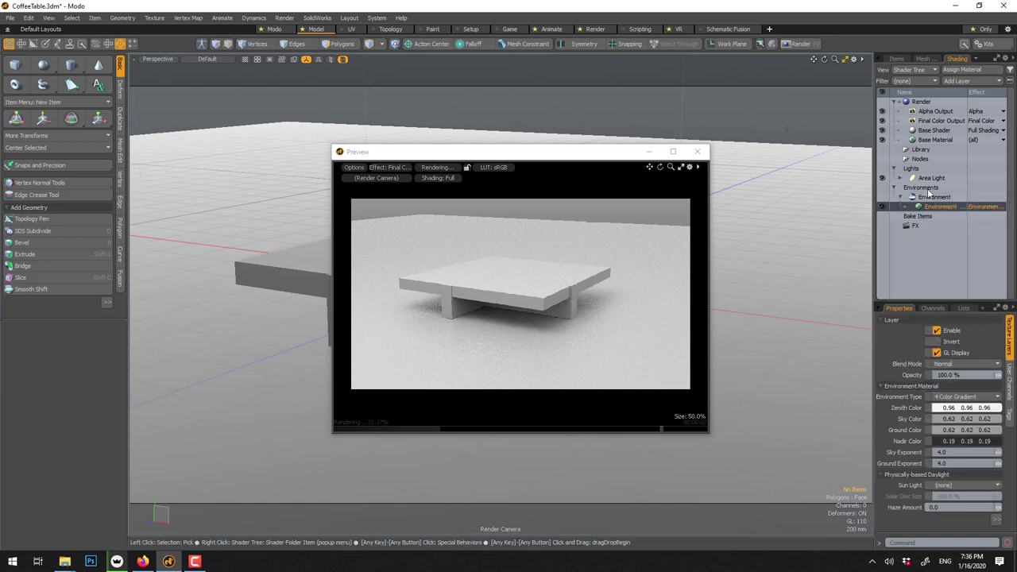
{"action": "left_click", "coordinate": [934, 197]}
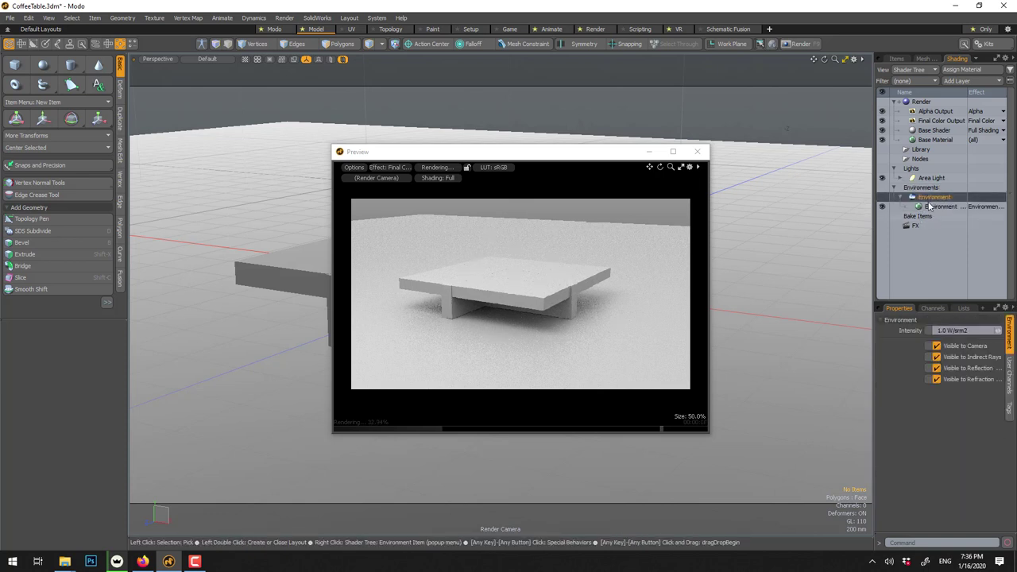
- Lower the environment intensity to 0.8 W/srm2 and orbit the viewport to check
{"action": "left_click", "coordinate": [953, 330]}
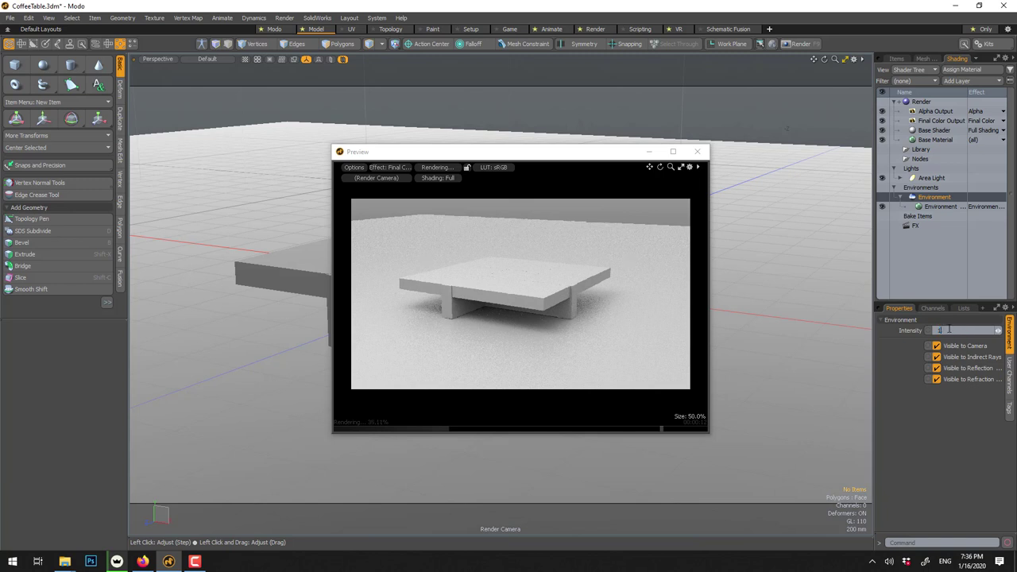
{"action": "key", "text": "Return"}
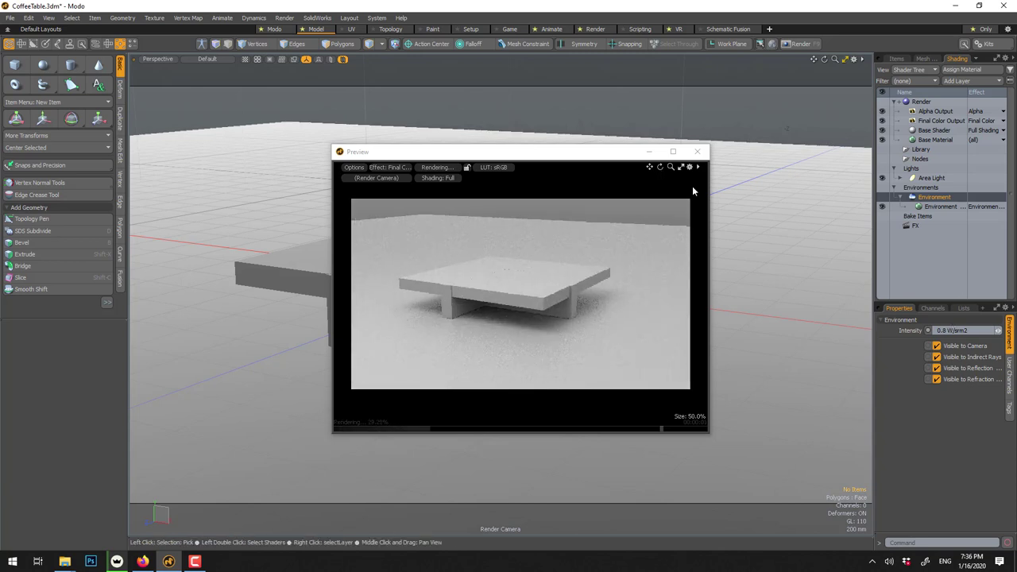
{"action": "key", "text": "alt"}
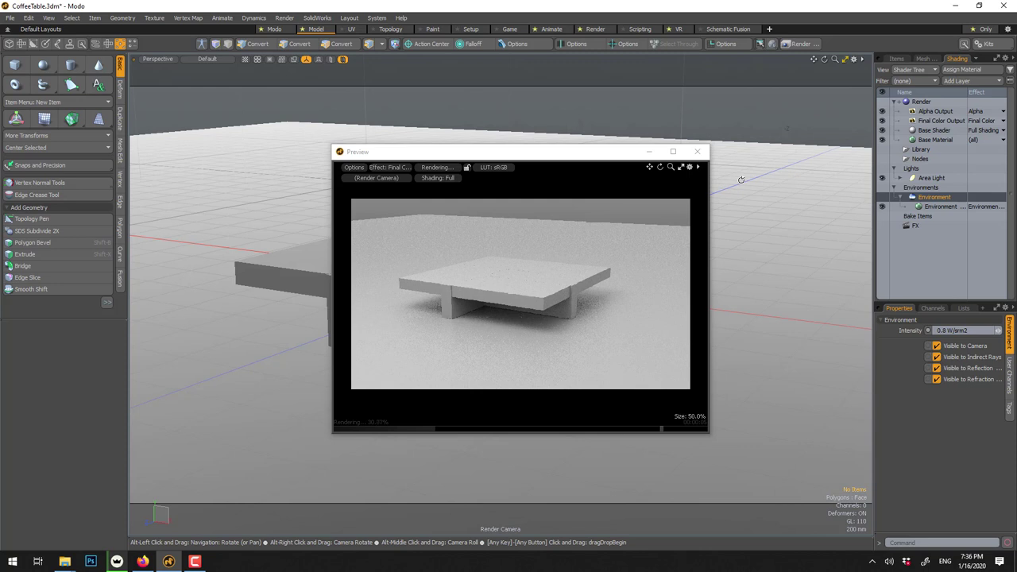
{"action": "mouse_move", "coordinate": [740, 180]}
{"action": "left_mouse_down", "text": "alt"}
{"action": "mouse_move", "coordinate": [741, 191]}
{"action": "mouse_move", "coordinate": [734, 182]}
{"action": "left_mouse_up", "text": "alt"}
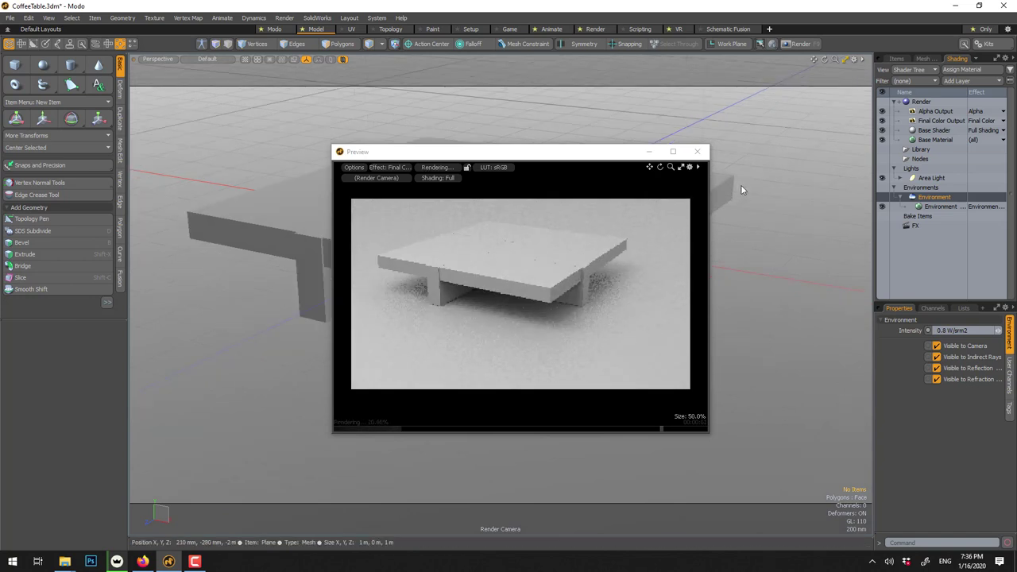
{"action": "left_click_drag", "start_coordinate": [746, 193], "coordinate": [774, 204], "text": "alt+shift"}
- Apply the Environments > Studio > 3 Point Beige 01 preset from the Presets browser
{"action": "key", "text": "F6"}
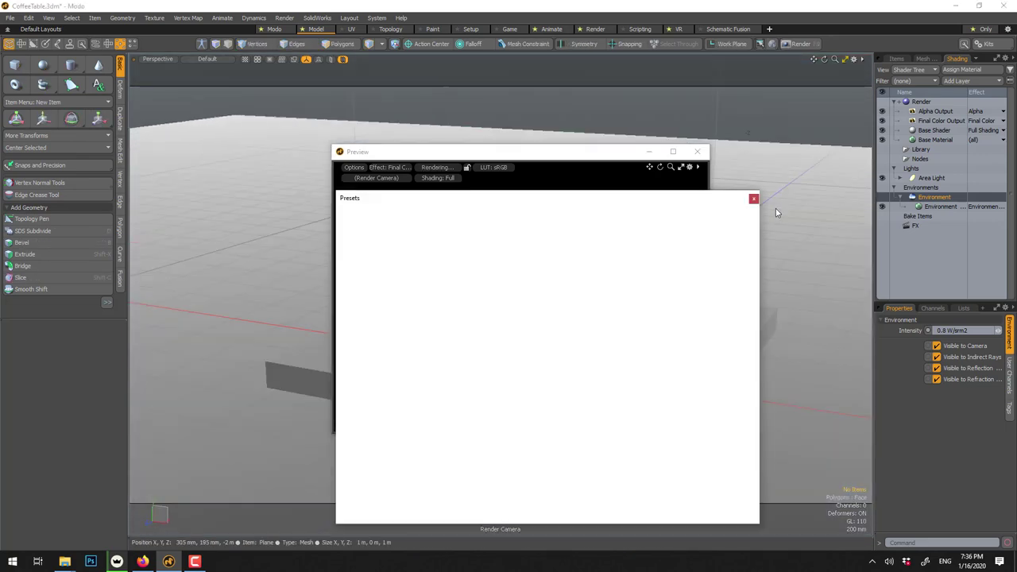
{"action": "left_click_drag", "start_coordinate": [672, 197], "coordinate": [467, 151]}
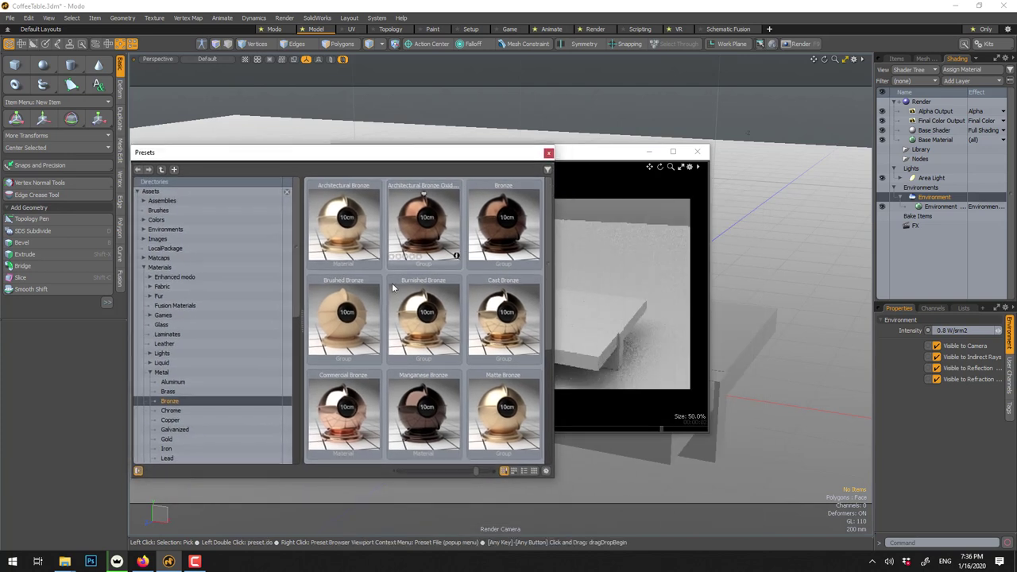
{"action": "left_click", "coordinate": [151, 371]}
{"action": "scroll", "coordinate": [153, 357], "scroll_direction": "down", "scroll_amount": 2}
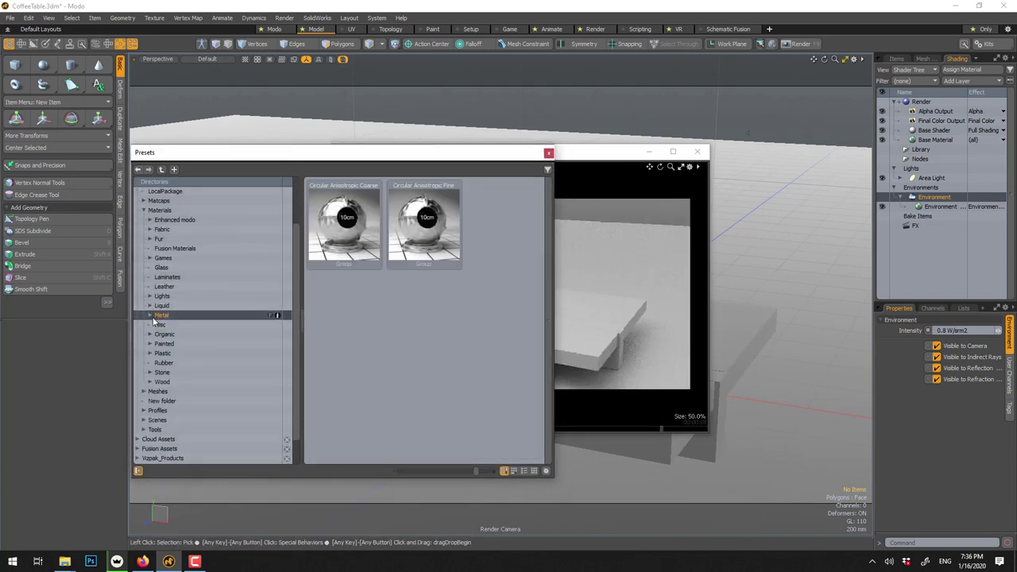
{"action": "scroll", "coordinate": [156, 310], "scroll_direction": "up", "scroll_amount": 1}
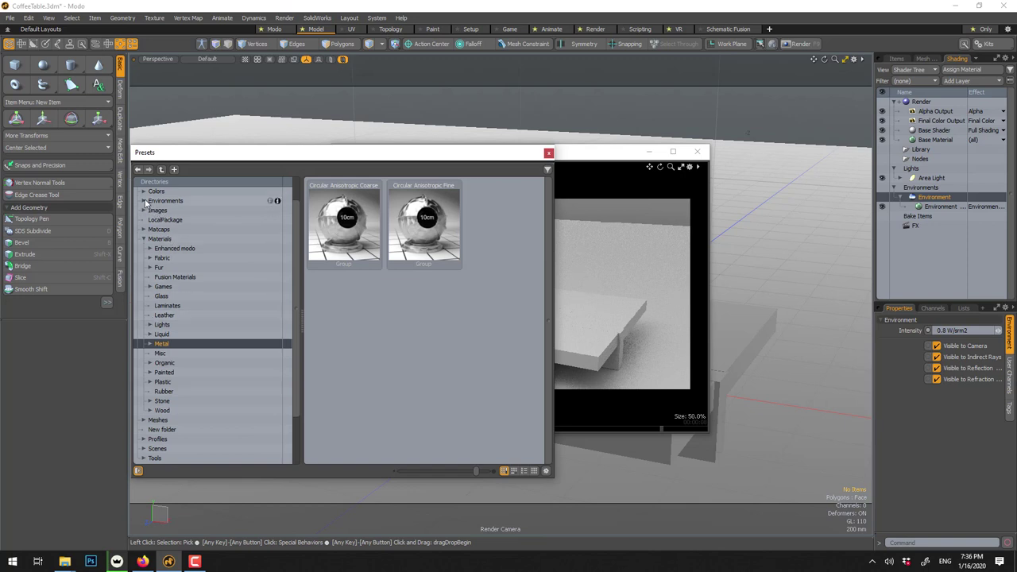
{"action": "left_click", "coordinate": [145, 201]}
{"action": "left_click", "coordinate": [165, 212]}
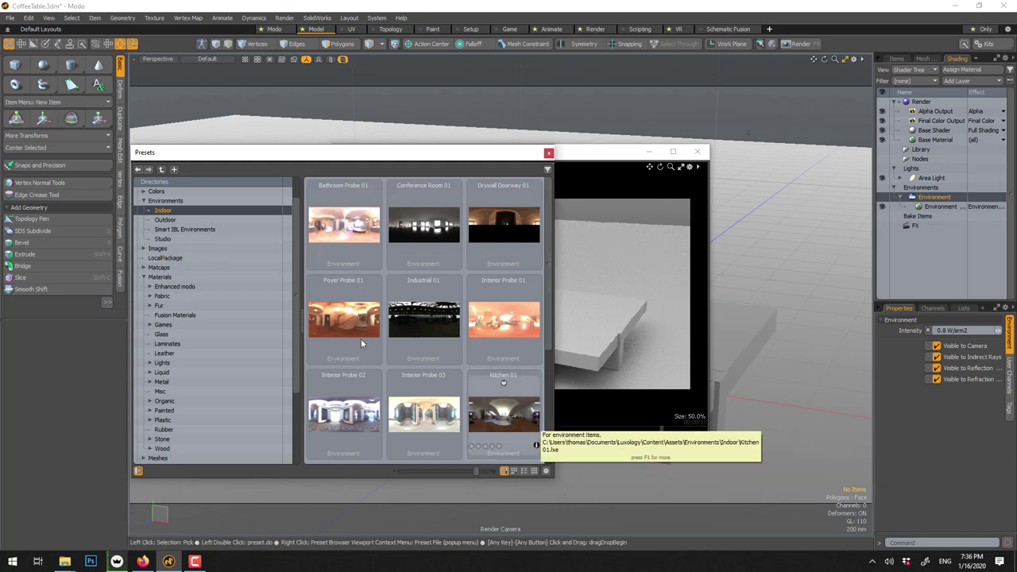
{"action": "left_click", "coordinate": [161, 239]}
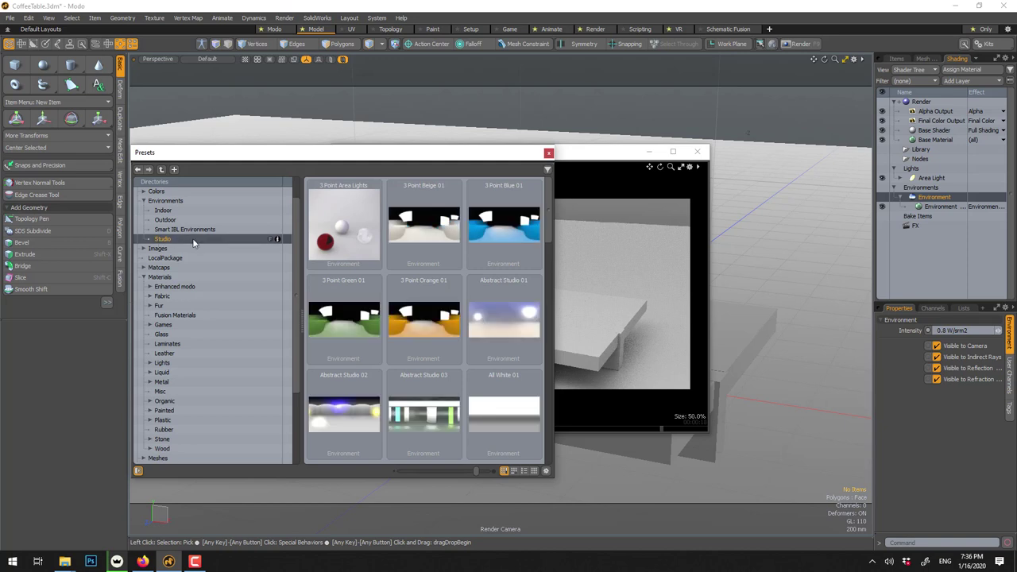
{"action": "left_click", "coordinate": [424, 209]}
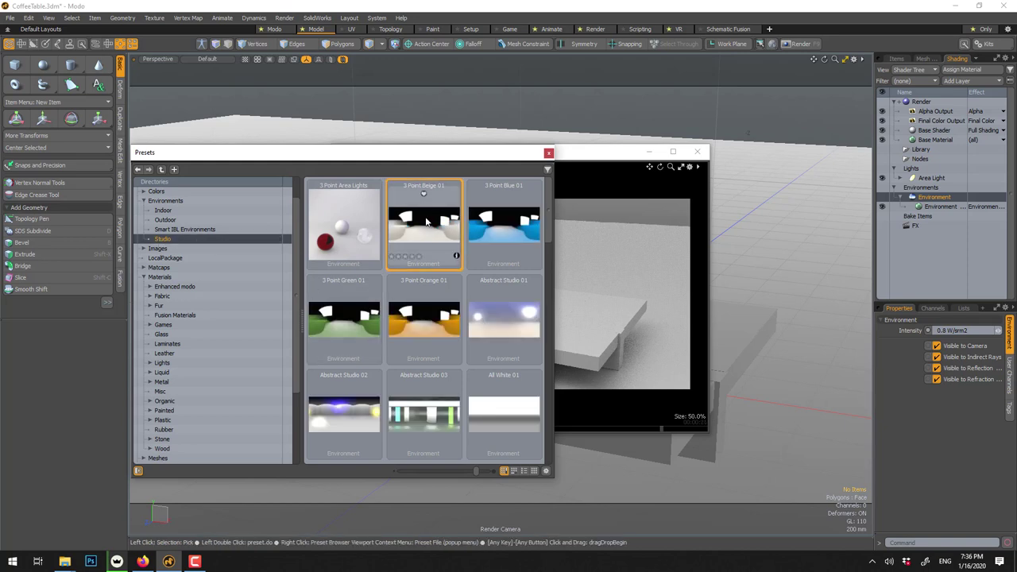
{"action": "double_click", "coordinate": [427, 226]}
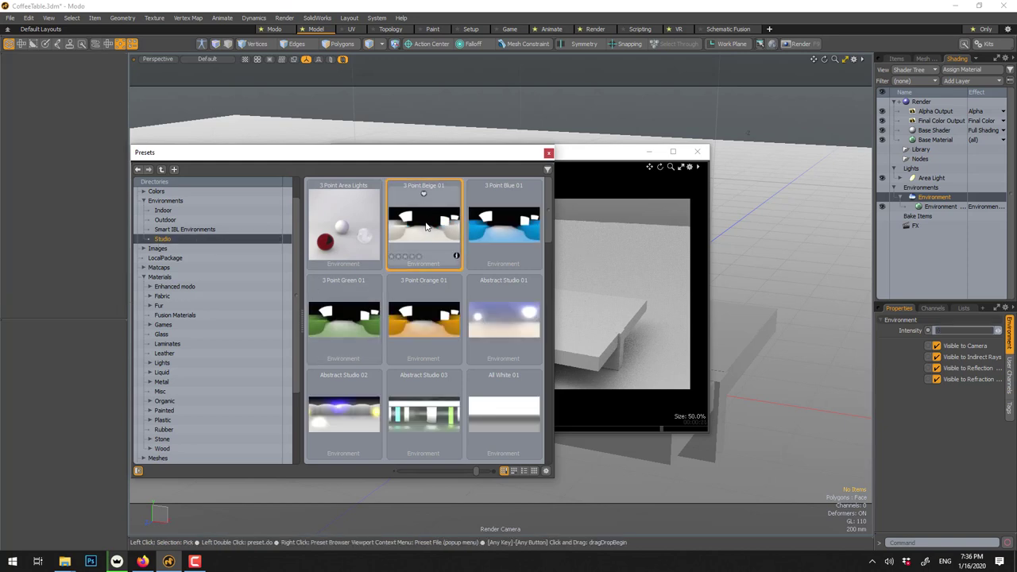
{"action": "left_click", "coordinate": [548, 153]}
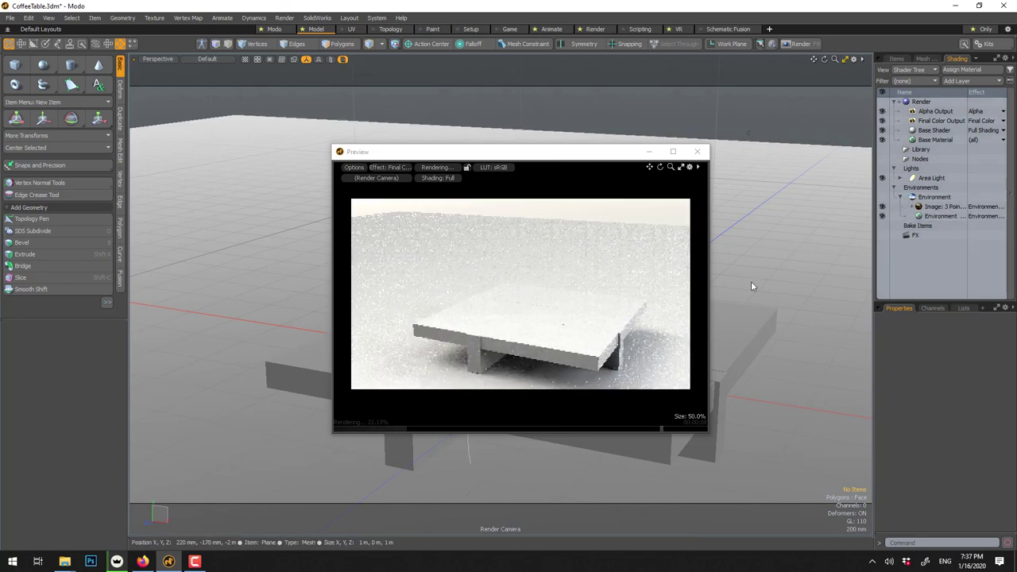
- Orbit around the table and hide the environment backdrop from the camera
{"action": "left_click_drag", "start_coordinate": [749, 281], "coordinate": [735, 220], "text": "alt"}
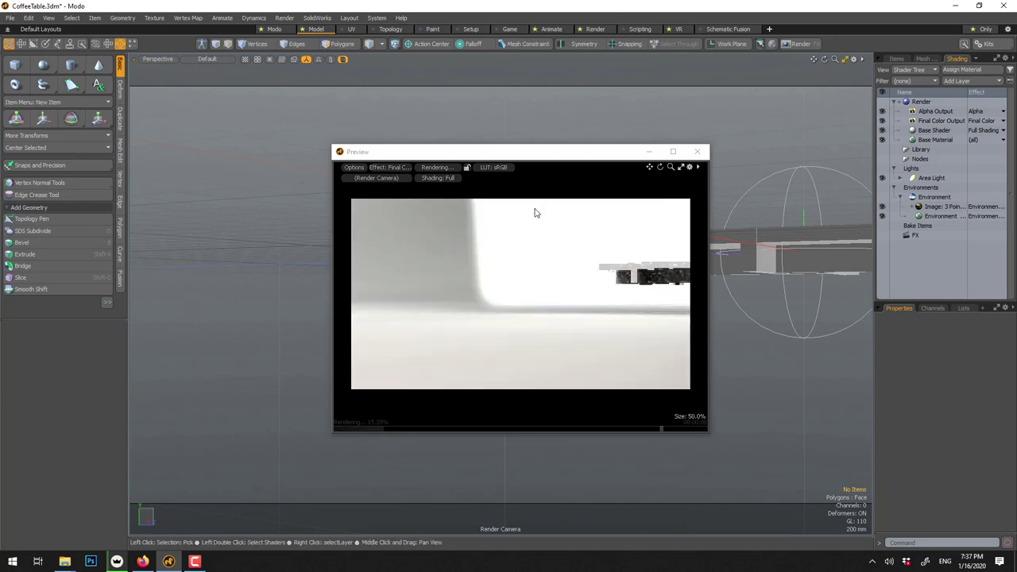
{"action": "left_click_drag", "start_coordinate": [654, 271], "coordinate": [600, 274], "text": "alt"}
{"action": "left_click_drag", "start_coordinate": [739, 264], "coordinate": [802, 229], "text": "alt"}
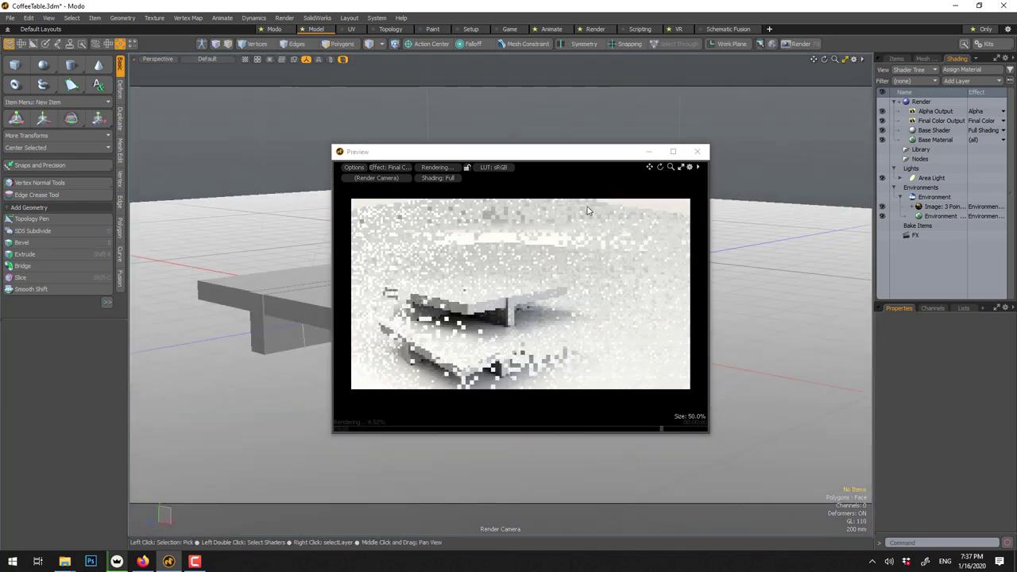
{"action": "left_click", "coordinate": [939, 198]}
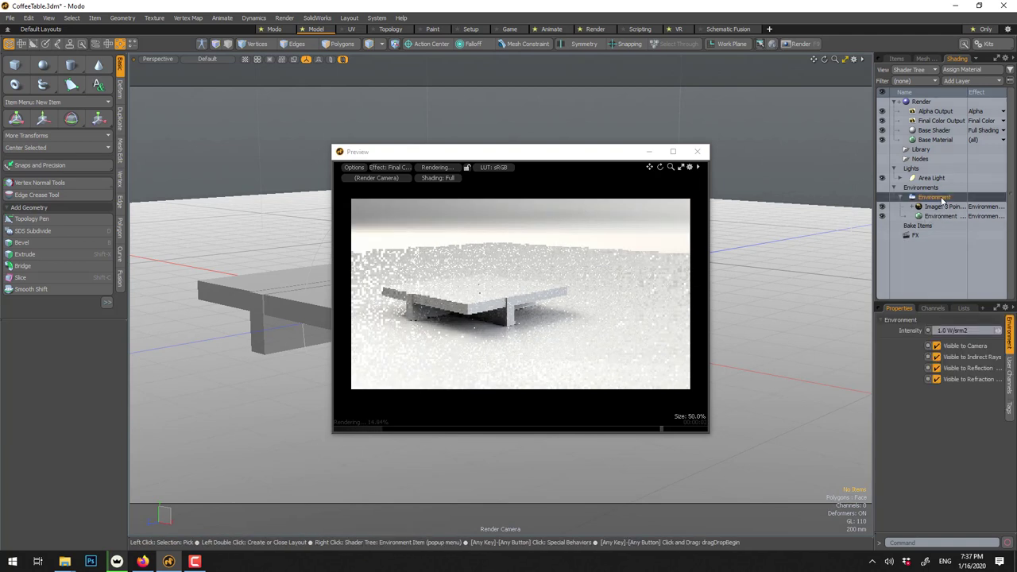
{"action": "left_click", "coordinate": [937, 346]}
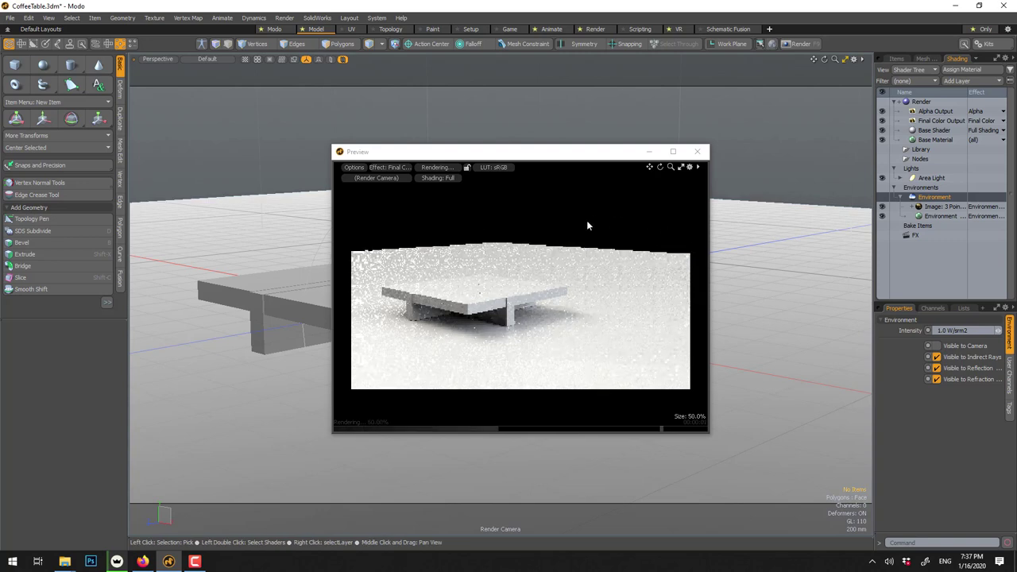
- Set the environment intensity to 0.7 W/srm2 and orbit to show table and horizon
{"action": "key", "text": "alt"}
{"action": "left_click_drag", "start_coordinate": [810, 268], "coordinate": [801, 294], "text": "alt"}
{"action": "left_click", "coordinate": [983, 329]}
{"action": "type", "text": "0.7"}
{"action": "key", "text": "Return"}
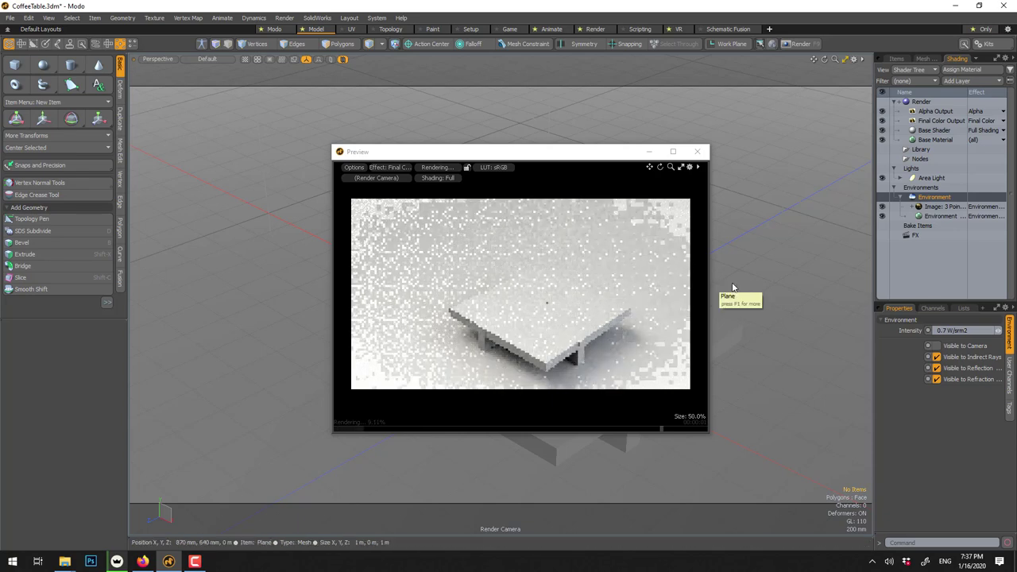
{"action": "left_click_drag", "start_coordinate": [719, 279], "coordinate": [567, 242], "text": "alt"}
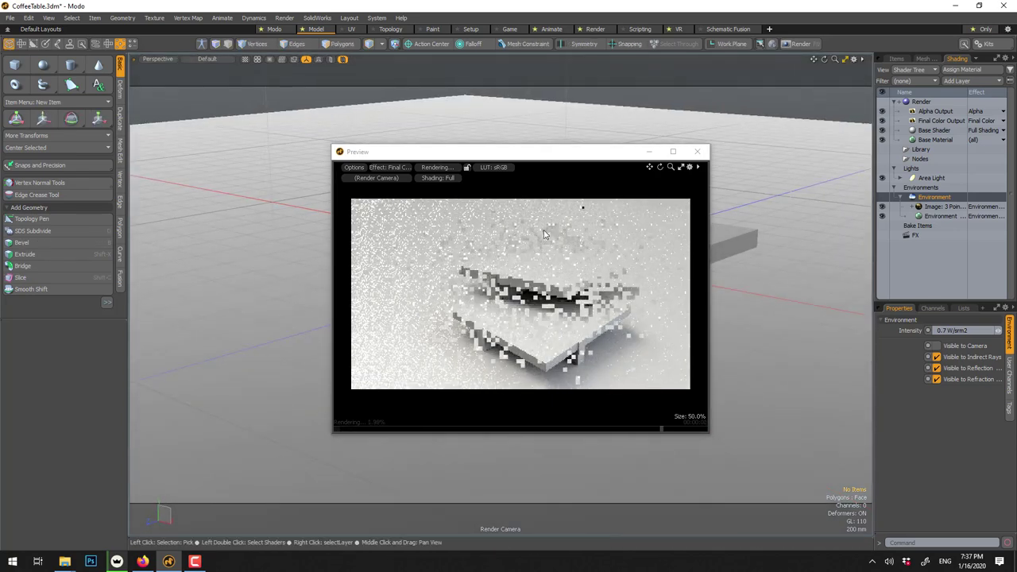
- Set the 3 Point Beige image's Texture Locator Rotation Y to 60° and reframe the table
{"action": "left_click", "coordinate": [955, 206]}
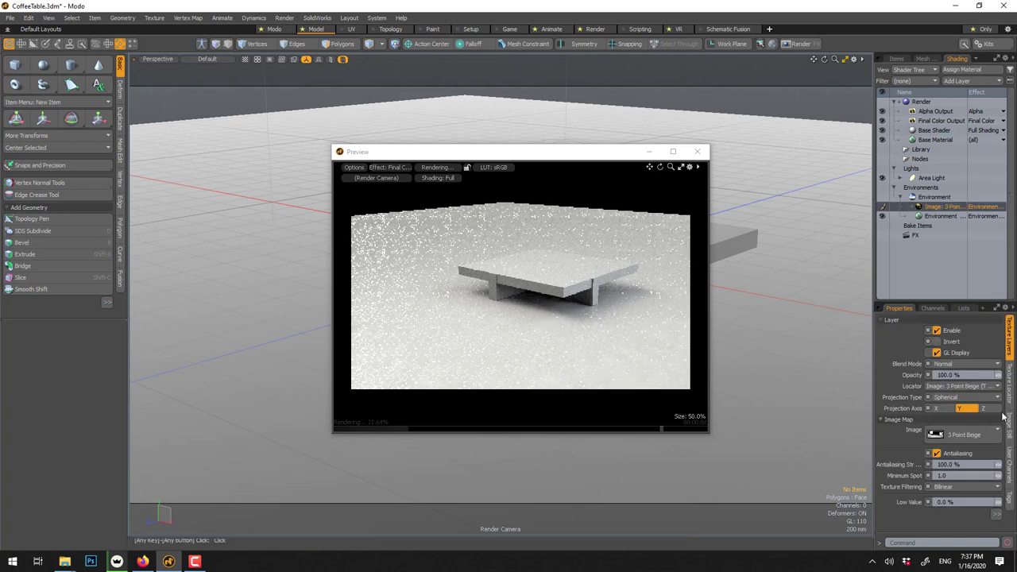
{"action": "left_click", "coordinate": [1010, 390]}
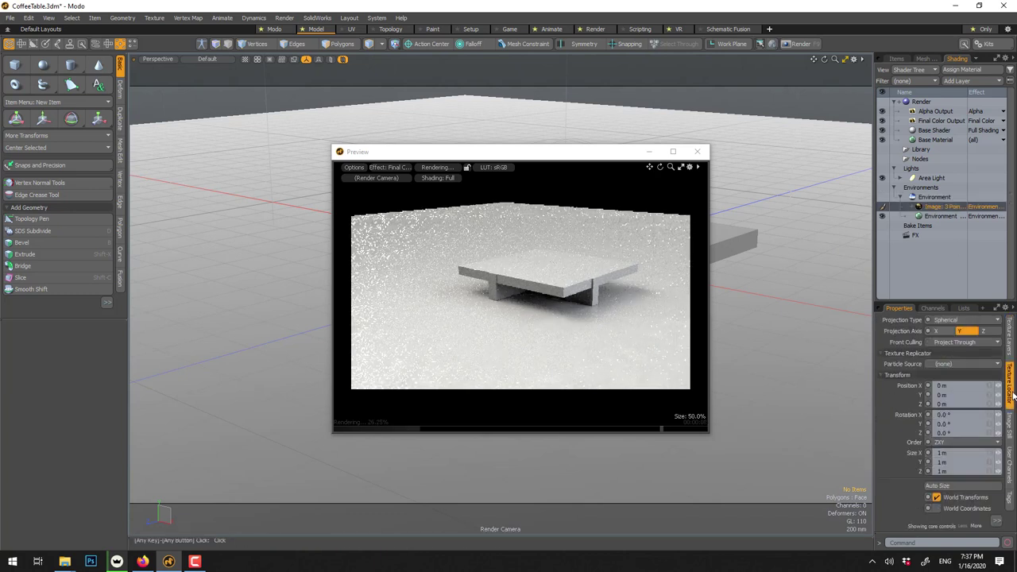
{"action": "left_click", "coordinate": [957, 425]}
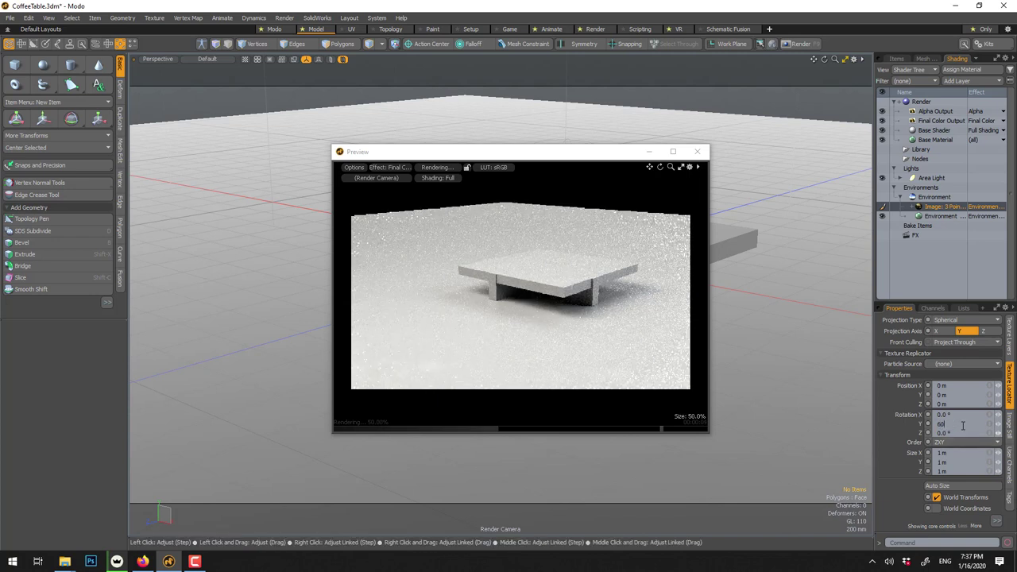
{"action": "key", "text": "Return"}
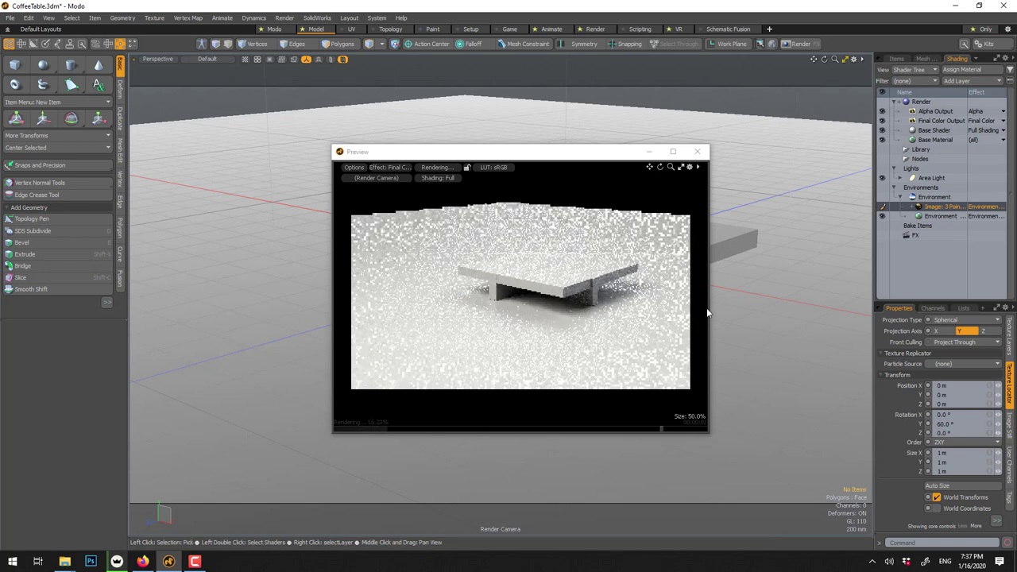
{"action": "scroll", "coordinate": [799, 313], "scroll_direction": "up", "scroll_amount": 2}
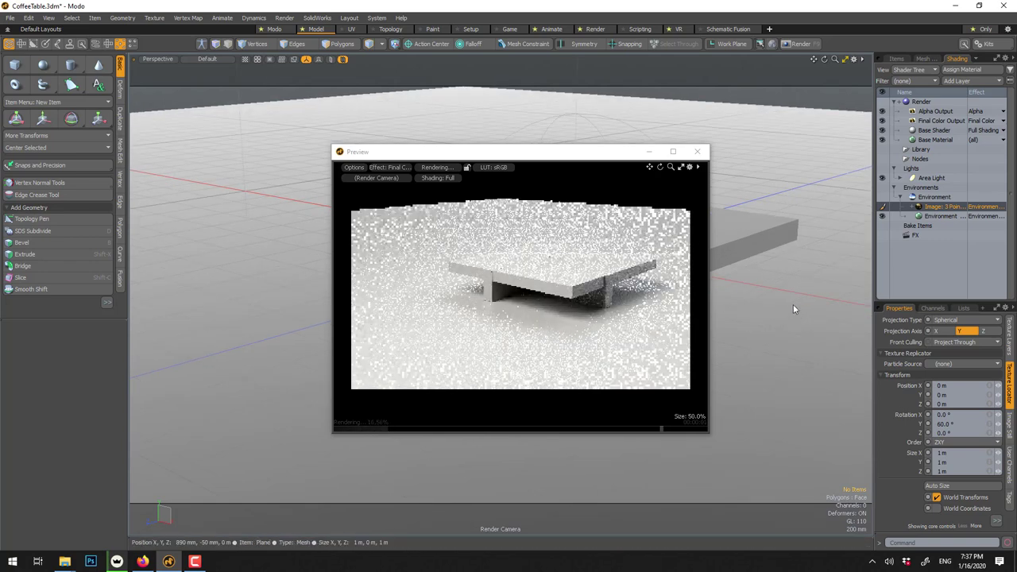
{"action": "left_click_drag", "start_coordinate": [789, 302], "coordinate": [762, 302], "text": "alt"}
{"action": "left_click_drag", "start_coordinate": [565, 153], "coordinate": [181, 104]}
- Assign the table top a new near-black material with colour 0.05, 0.05, 0.05
{"action": "left_click", "coordinate": [375, 289]}
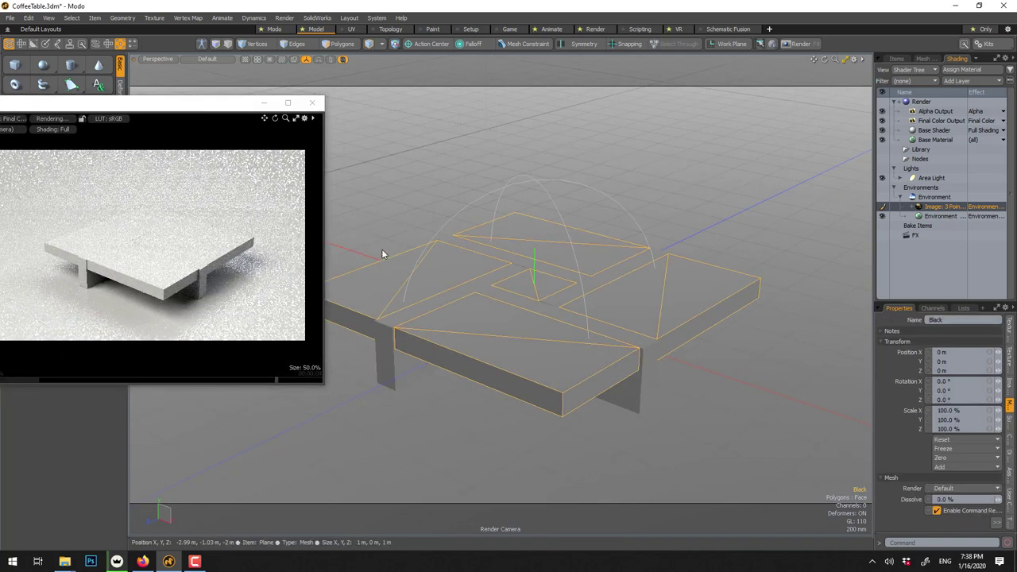
{"action": "key", "text": "m"}
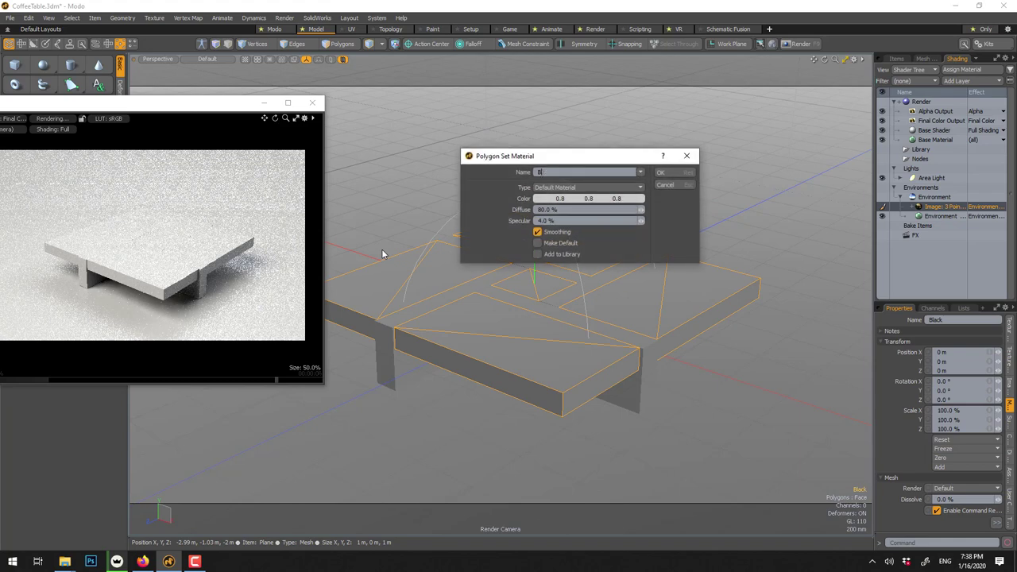
{"action": "left_click", "coordinate": [542, 199]}
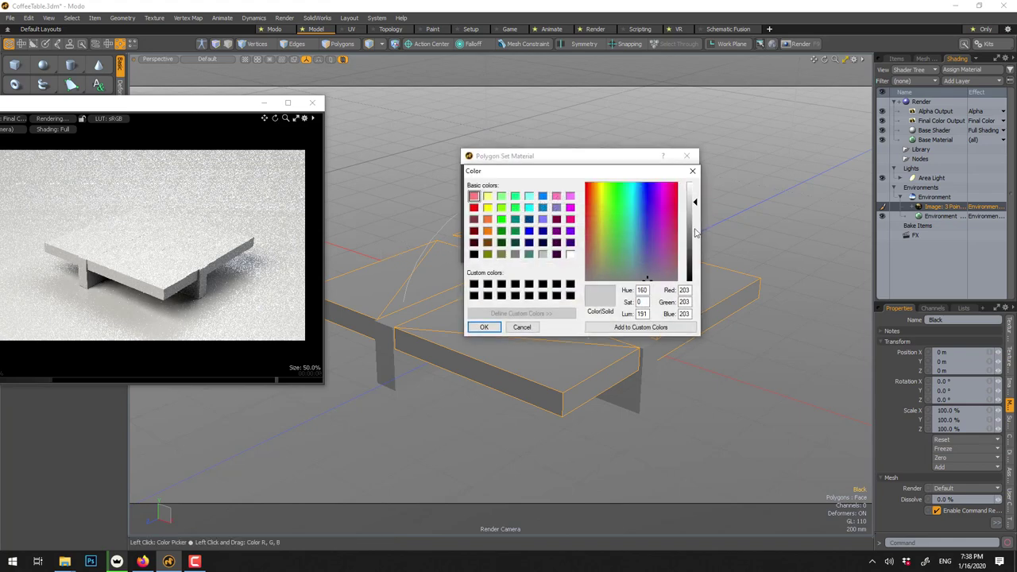
{"action": "left_click_drag", "start_coordinate": [695, 205], "coordinate": [696, 273]}
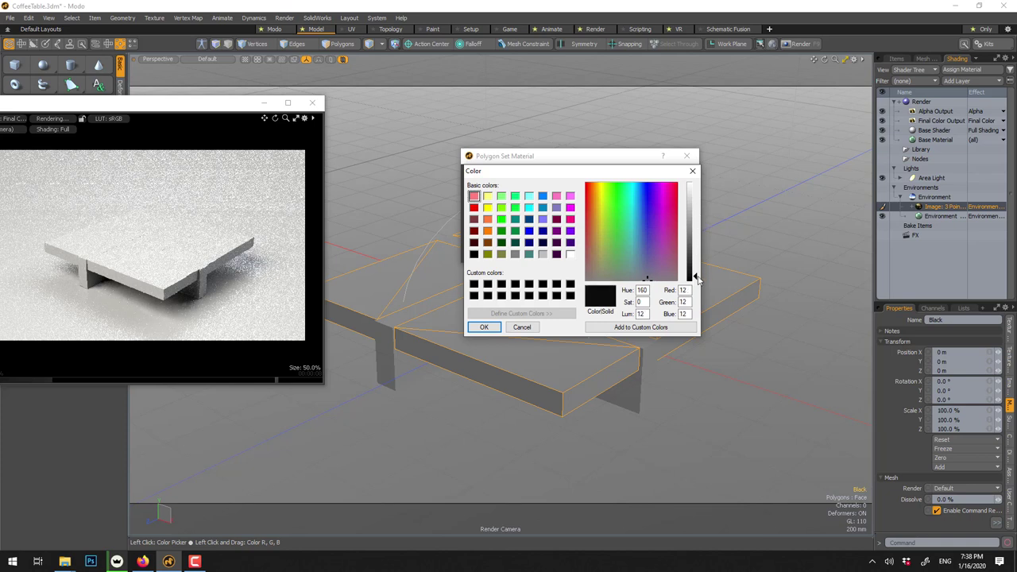
{"action": "left_click", "coordinate": [492, 329]}
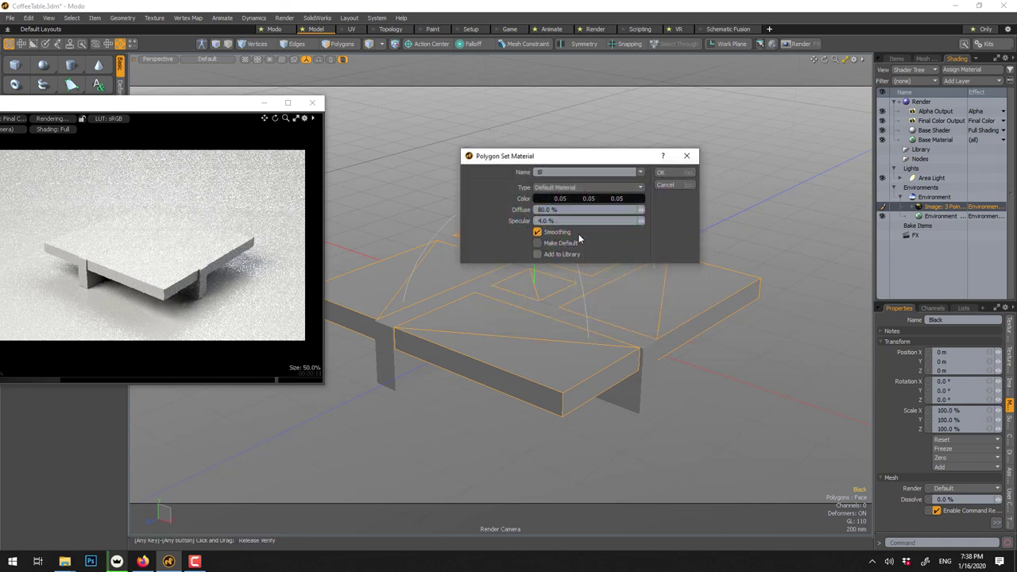
{"action": "left_click", "coordinate": [664, 173]}
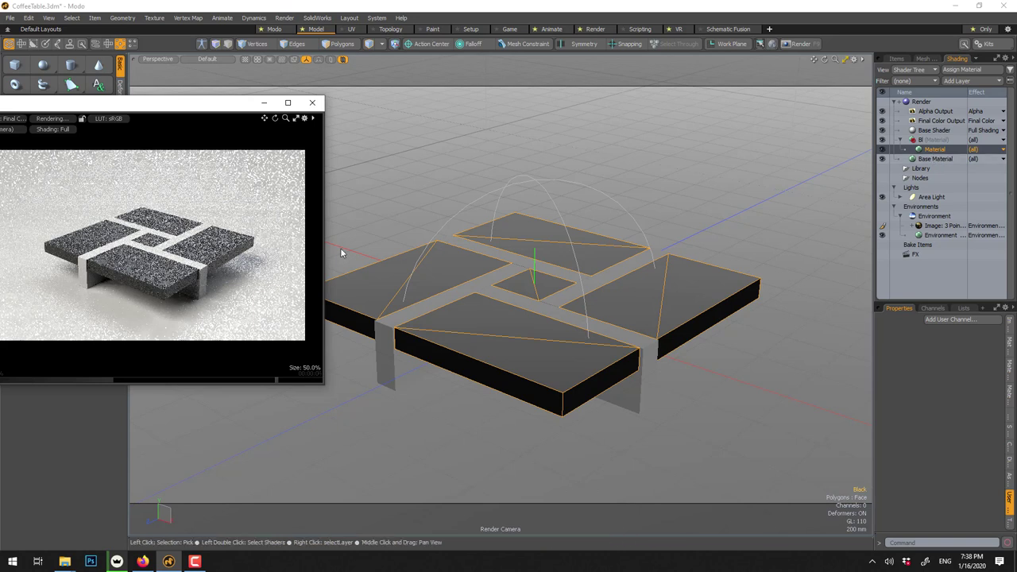
- Expand the new material's properties to its smoothing and rounded-edge options
{"action": "left_click", "coordinate": [983, 303]}
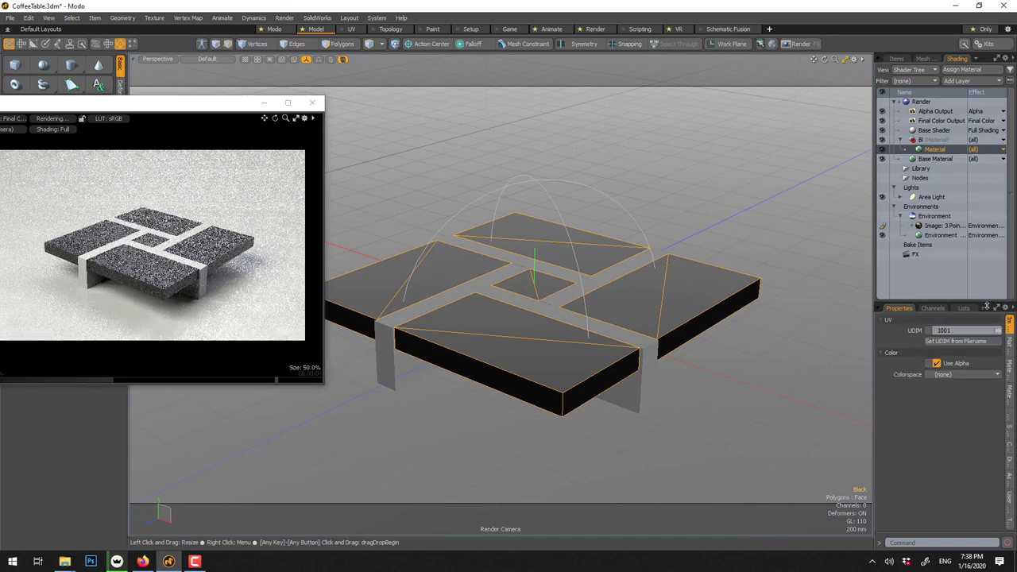
{"action": "left_click_drag", "start_coordinate": [983, 303], "coordinate": [984, 182]}
{"action": "left_click", "coordinate": [1009, 235]}
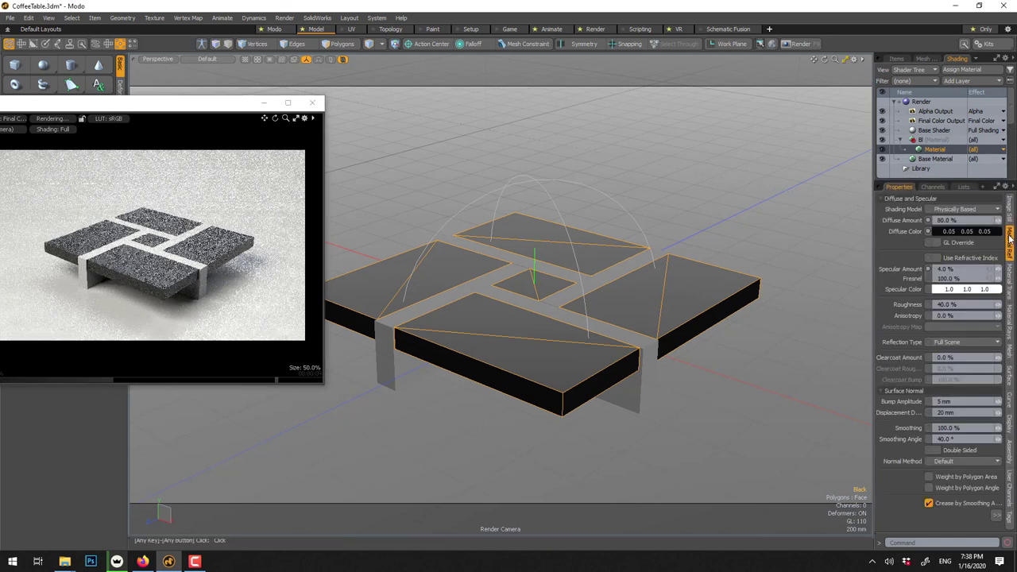
{"action": "left_click", "coordinate": [995, 515]}
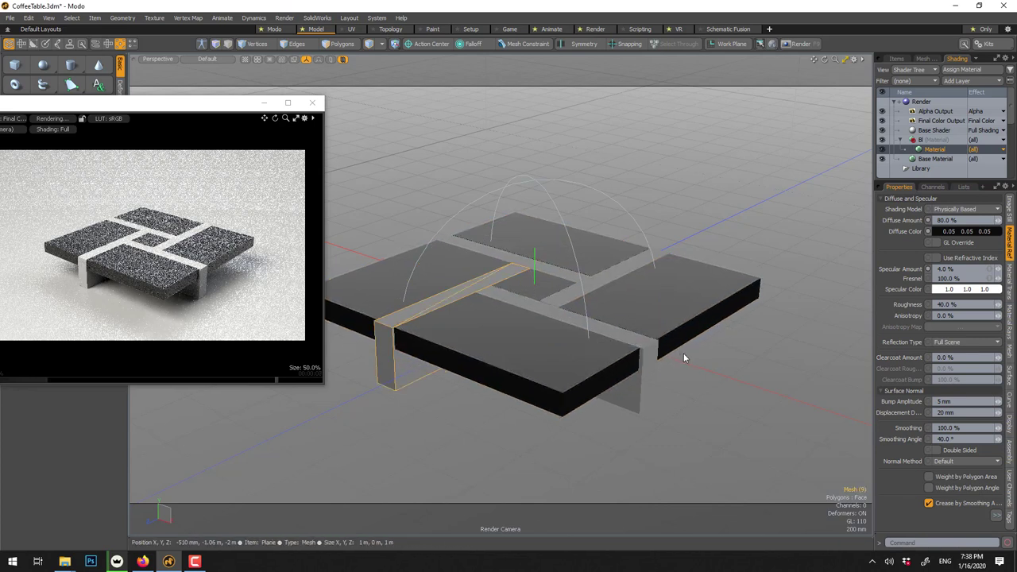
- Select the legs and crossing bar and give them a new material named Wood
{"action": "left_click", "coordinate": [649, 388], "text": "shift"}
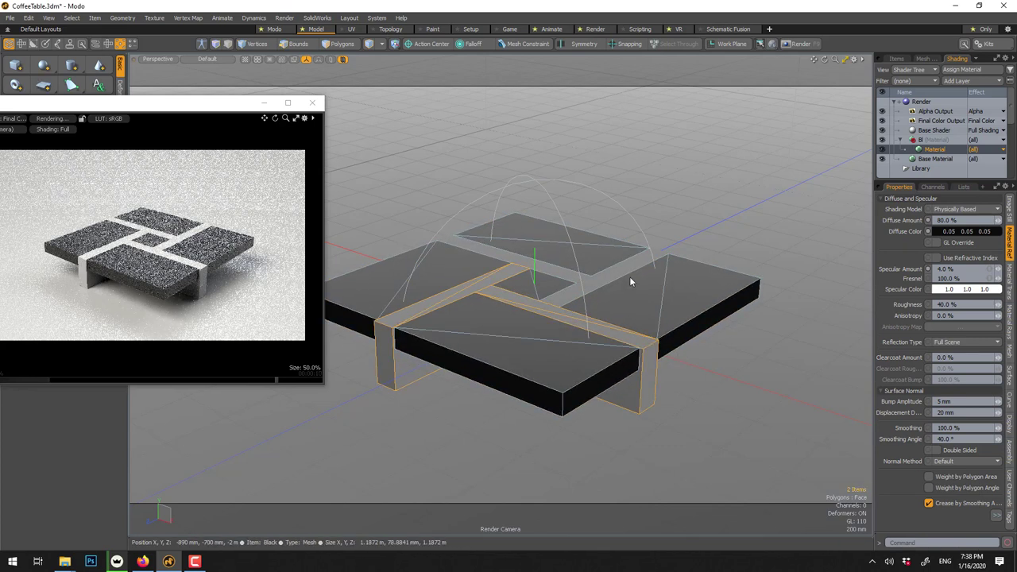
{"action": "left_click", "coordinate": [498, 258], "text": "shift"}
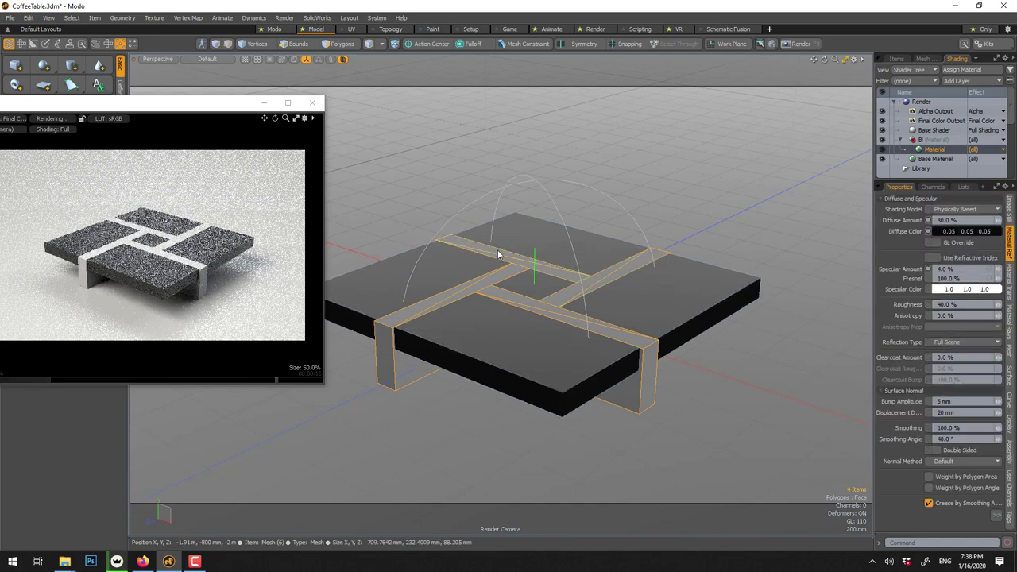
{"action": "type", "text": "mWood"}
{"action": "key", "text": "Return"}
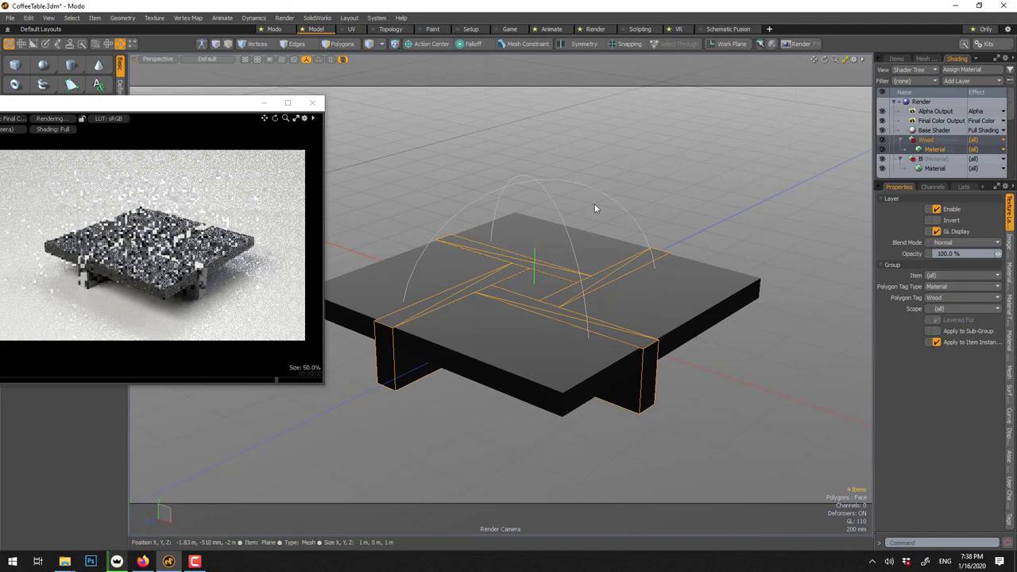
- Add an Image Map layer to the Wood material using the wood-grain photo
{"action": "left_click", "coordinate": [923, 150]}
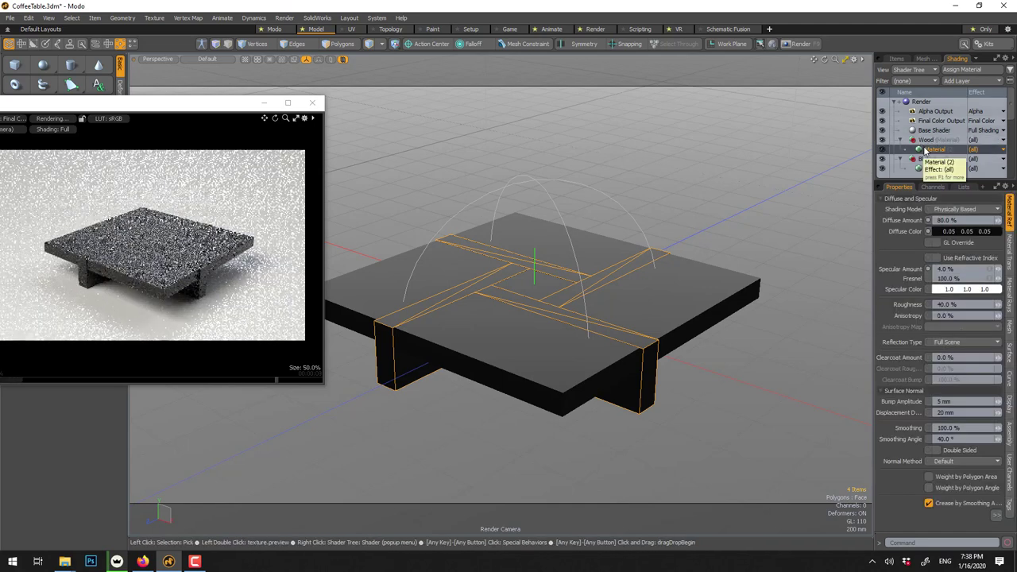
{"action": "left_click", "coordinate": [962, 81]}
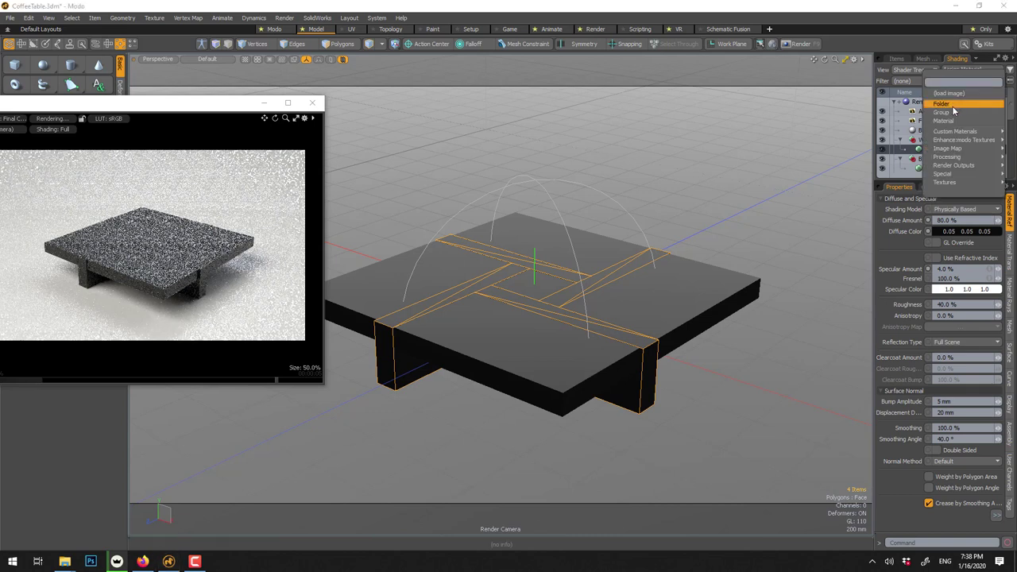
{"action": "mouse_move", "coordinate": [947, 151]}
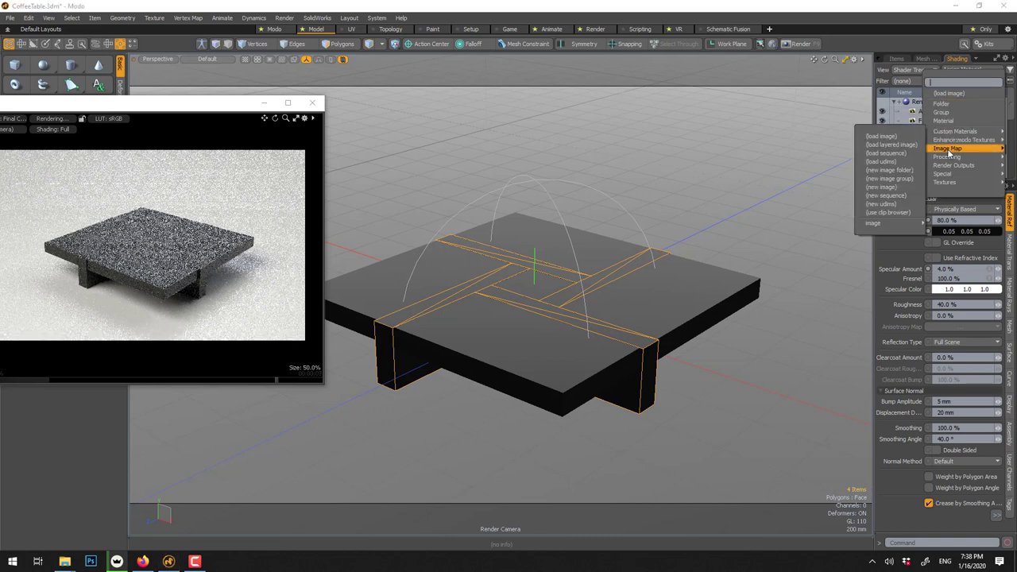
{"action": "left_click", "coordinate": [890, 136]}
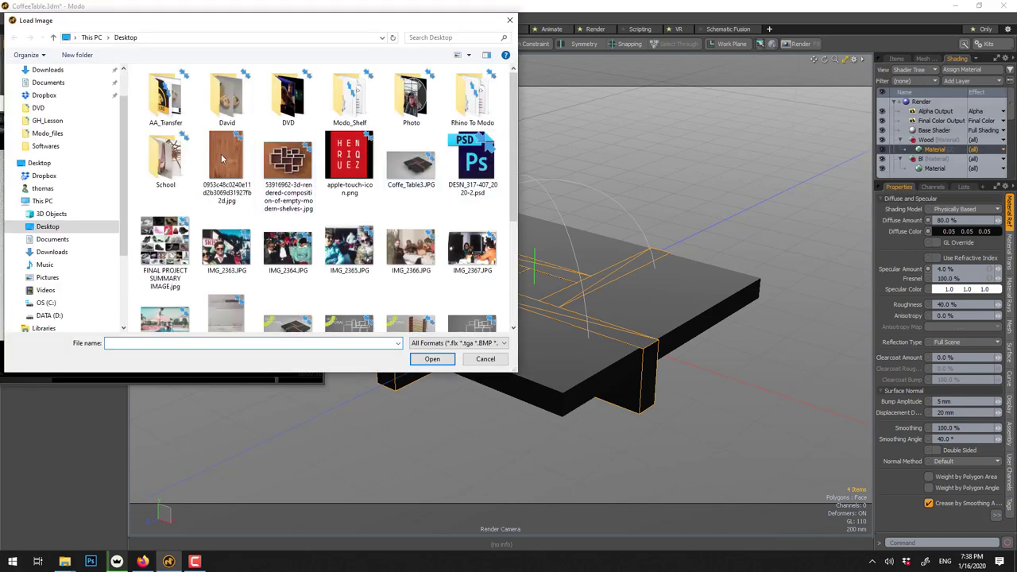
{"action": "left_click", "coordinate": [221, 159]}
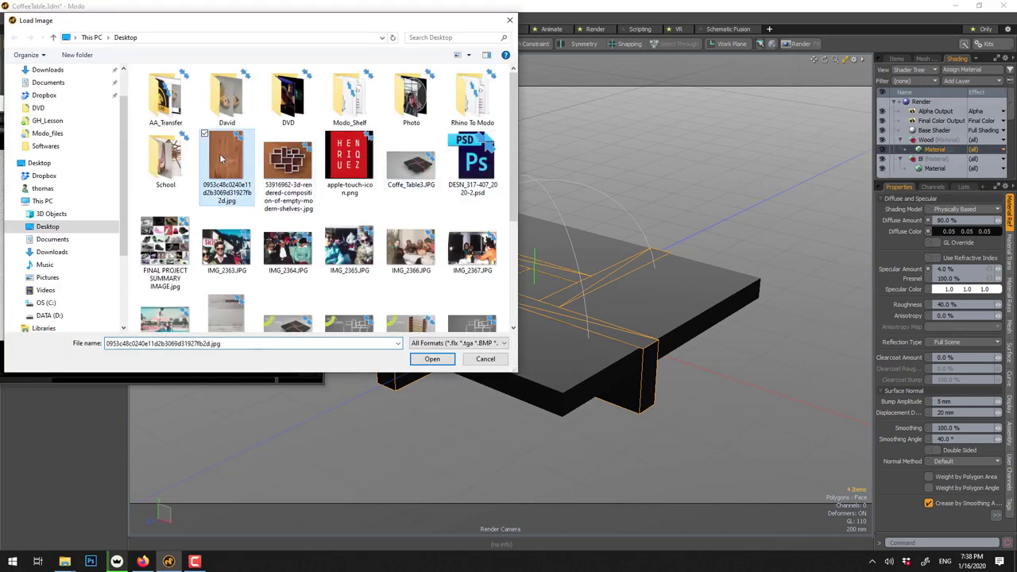
{"action": "left_click", "coordinate": [431, 358]}
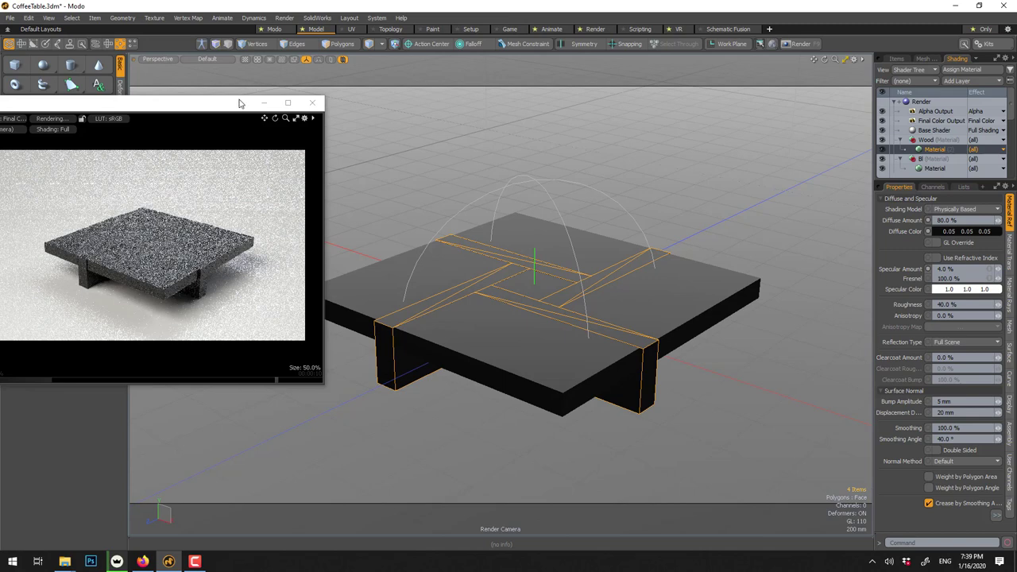
- Set the wood texture to use the TextureUV map
{"action": "left_click_drag", "start_coordinate": [239, 103], "coordinate": [396, 112]}
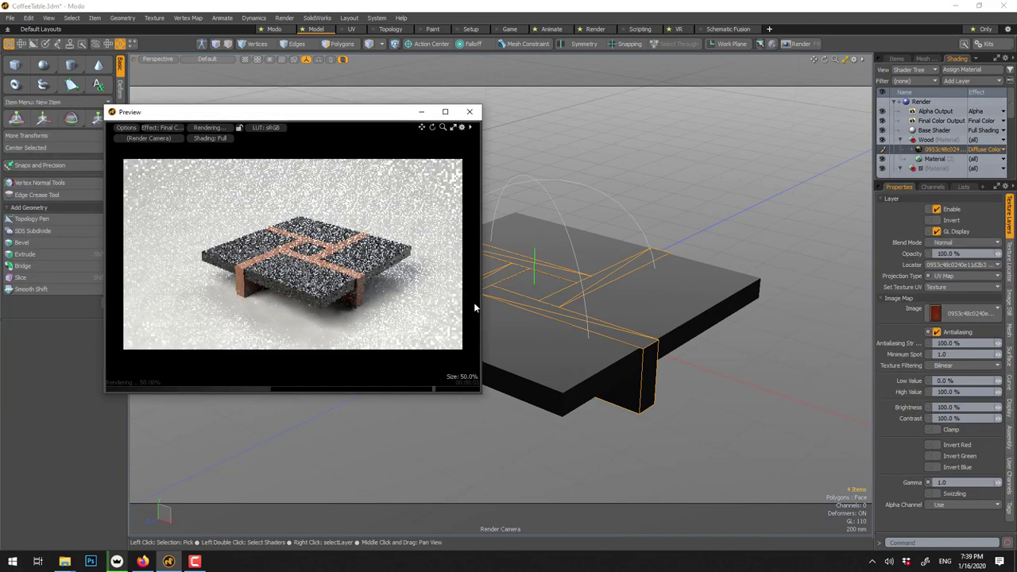
{"action": "left_click_drag", "start_coordinate": [492, 307], "coordinate": [583, 338], "text": "alt"}
{"action": "scroll", "coordinate": [583, 339], "scroll_direction": "up", "scroll_amount": 3}
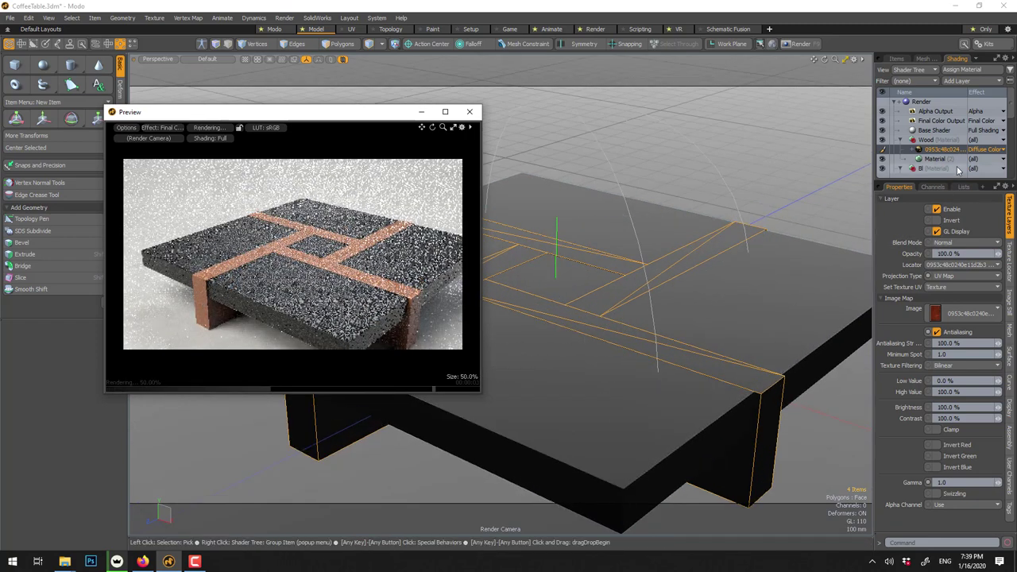
{"action": "left_click", "coordinate": [946, 287]}
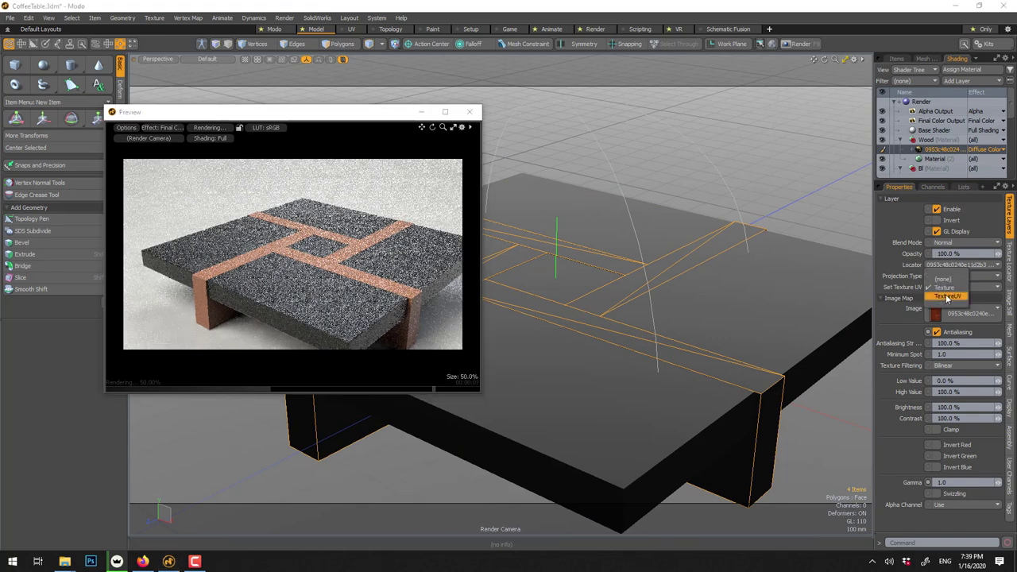
{"action": "left_click", "coordinate": [947, 295]}
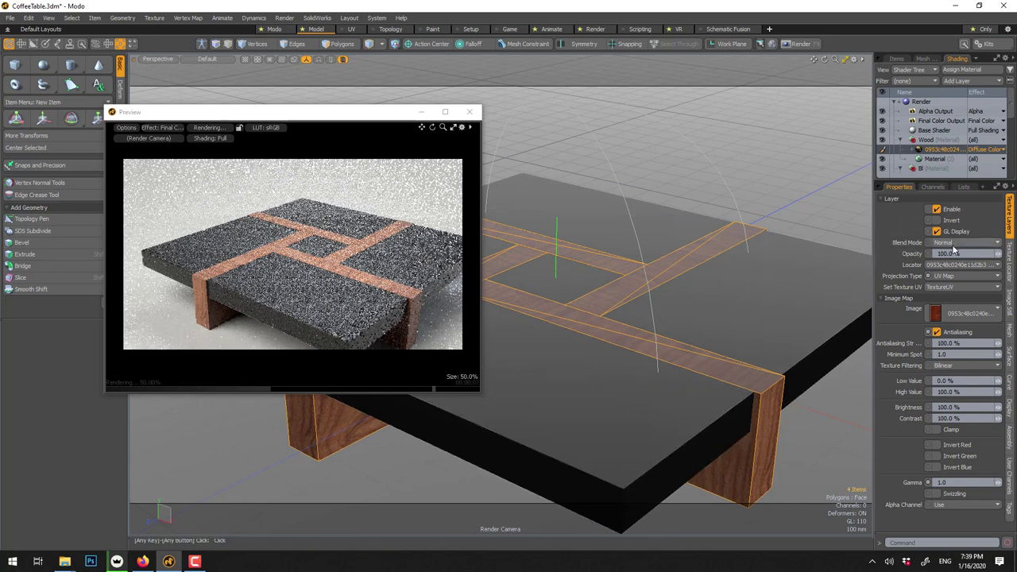
- Set the Wood material's Rounded Edge Width to 4 mm
{"action": "left_click", "coordinate": [934, 159]}
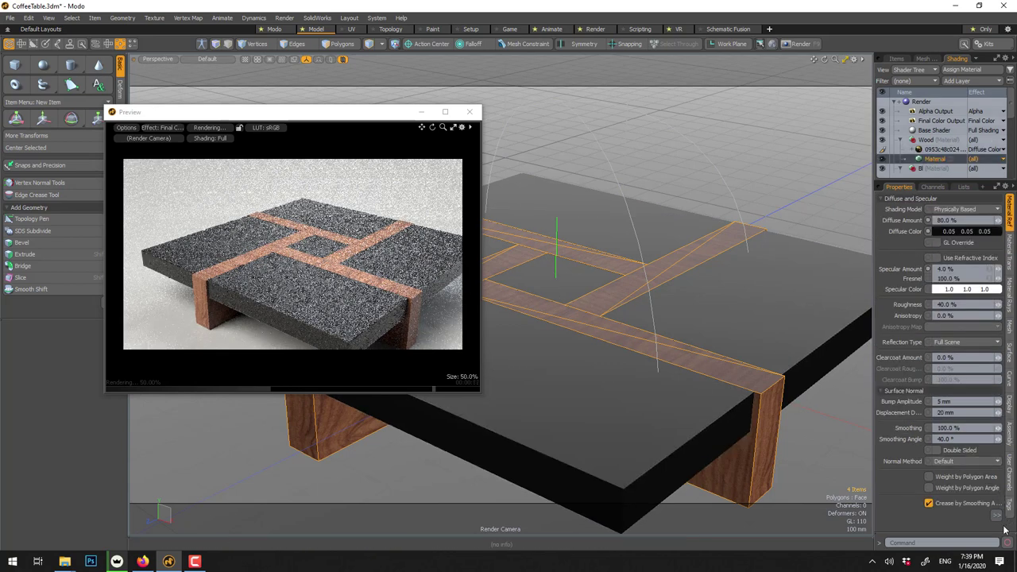
{"action": "left_click", "coordinate": [996, 515]}
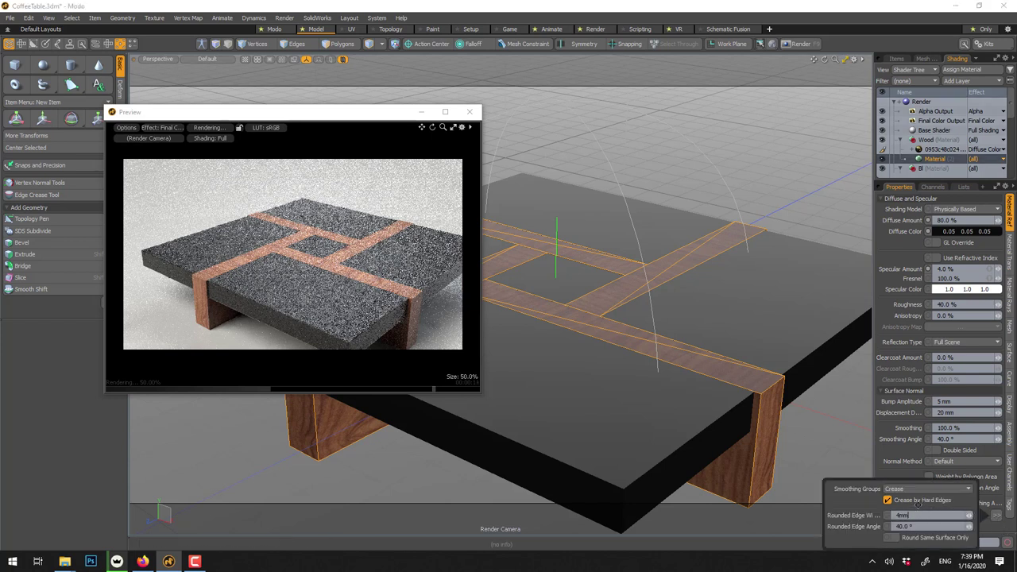
{"action": "type", "text": "4mm"}
{"action": "key", "text": "Return"}
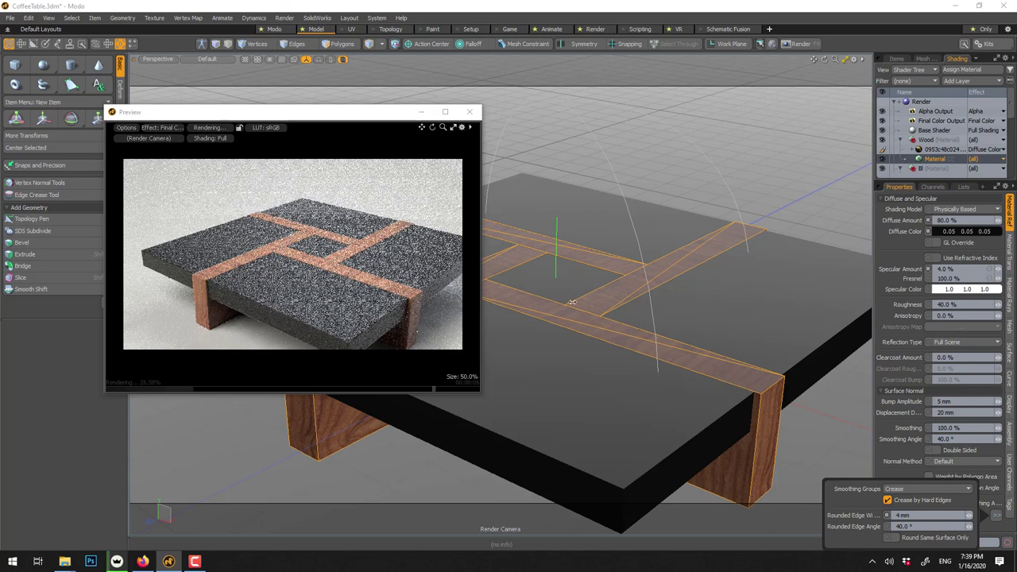
- In Polygons mode, select the top face of the long front wood strip
{"action": "left_click_drag", "start_coordinate": [400, 117], "coordinate": [273, 95]}
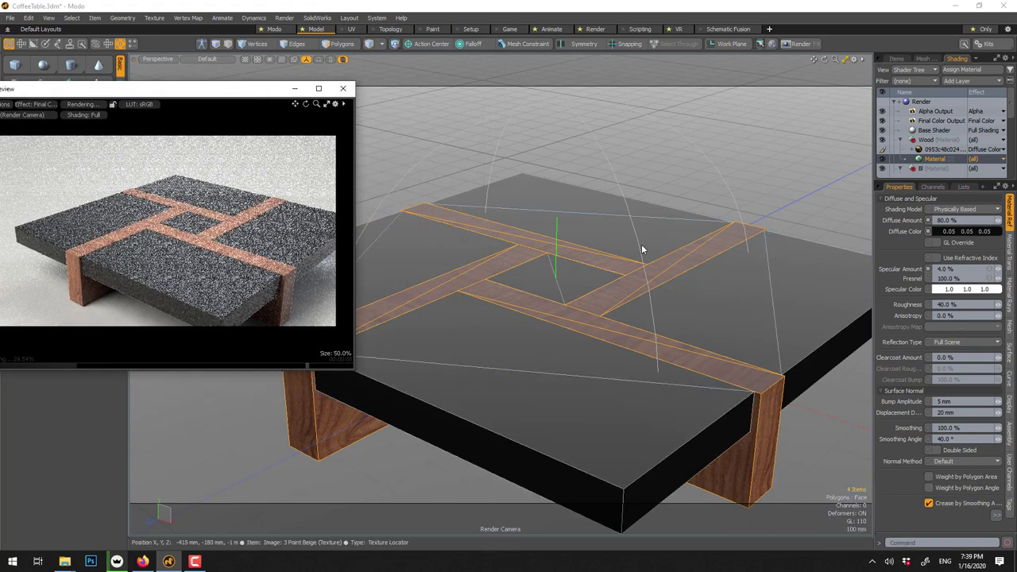
{"action": "left_click", "coordinate": [342, 44]}
{"action": "left_click", "coordinate": [627, 333]}
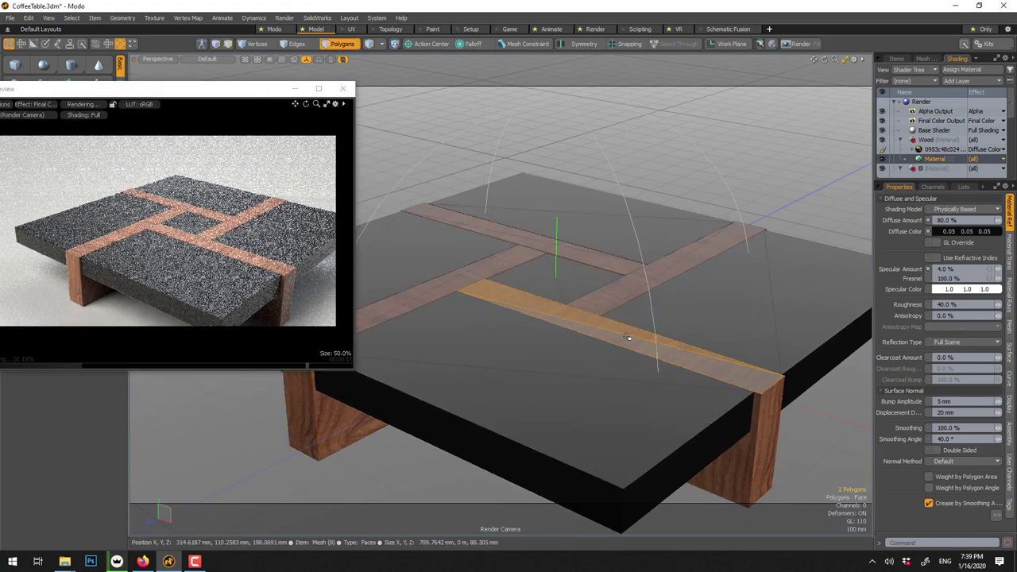
- In the UV layout, rotate the strip's top-face UVs about 90° and move them down
{"action": "left_click", "coordinate": [352, 29]}
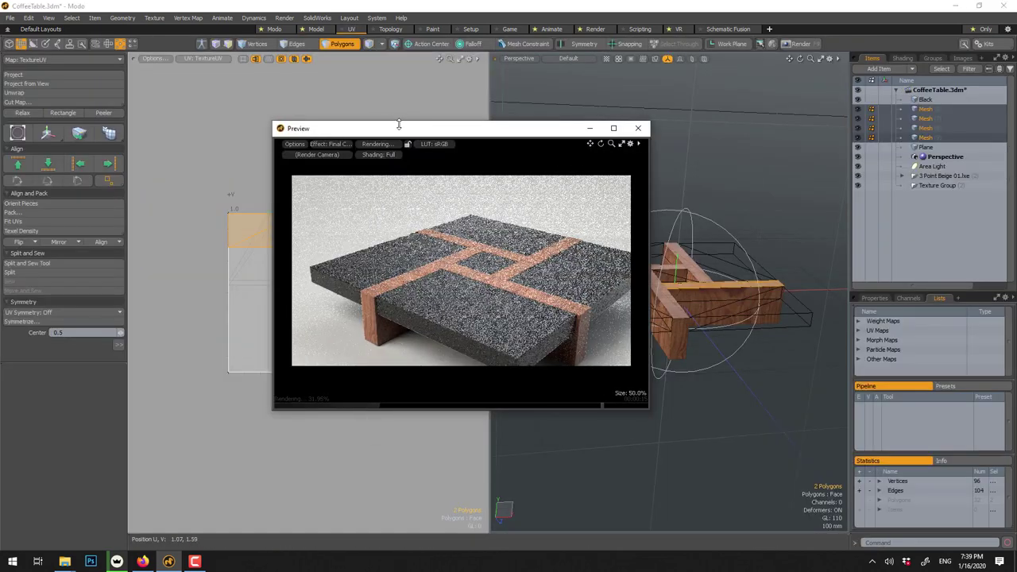
{"action": "left_click_drag", "start_coordinate": [399, 124], "coordinate": [661, 172]}
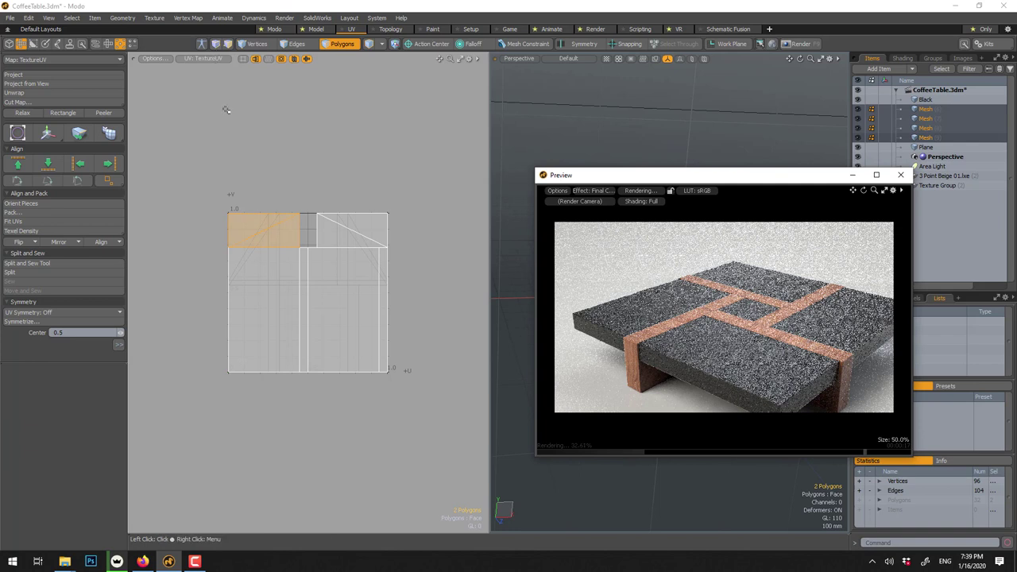
{"action": "key", "text": "e"}
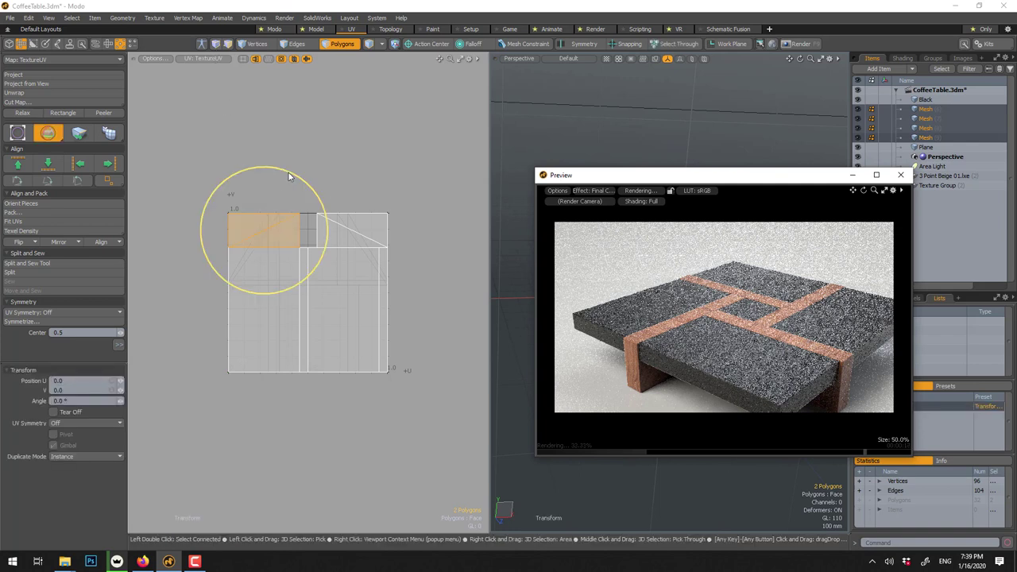
{"action": "left_click_drag", "start_coordinate": [291, 175], "coordinate": [282, 170]}
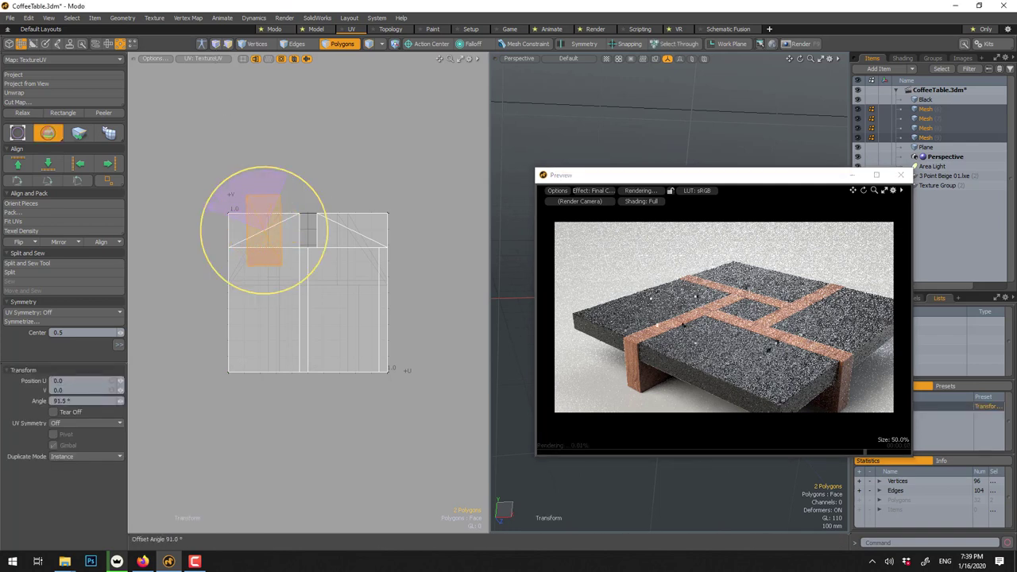
{"action": "key", "text": "w"}
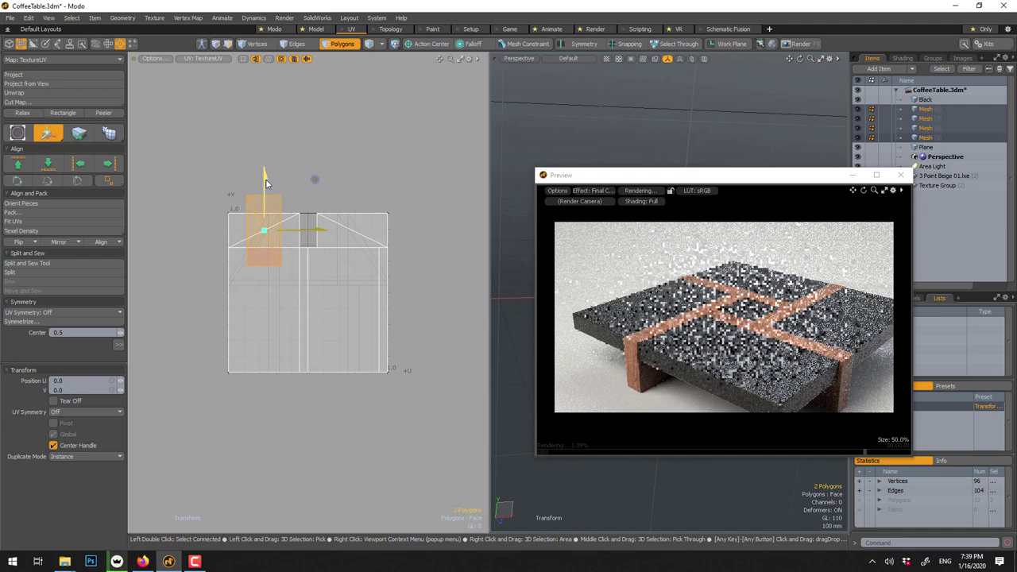
{"action": "left_click_drag", "start_coordinate": [266, 183], "coordinate": [266, 223]}
{"action": "key", "text": "space"}
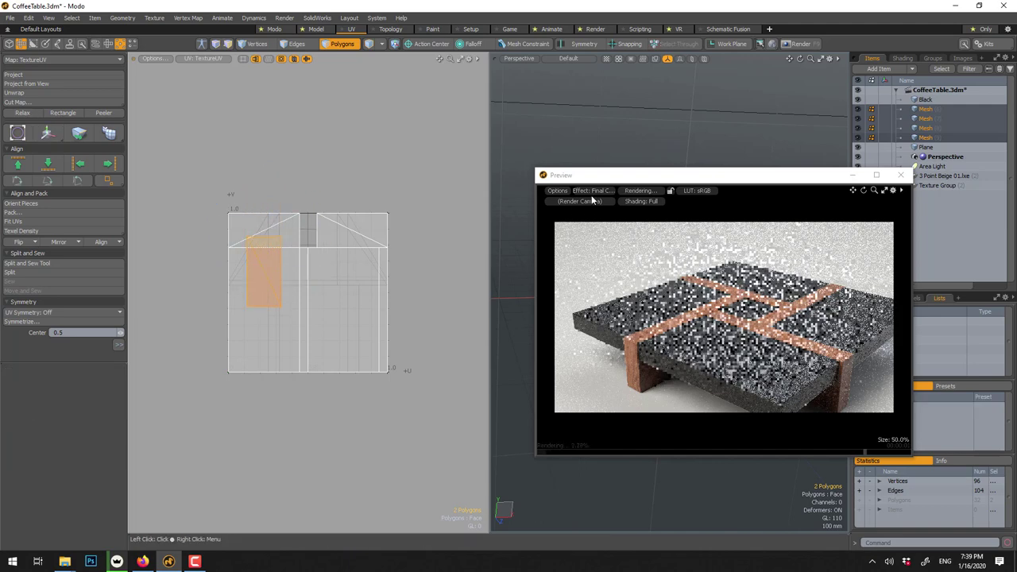
- Select only the front wooden board, then its top face
{"action": "left_click_drag", "start_coordinate": [641, 175], "coordinate": [273, 356]}
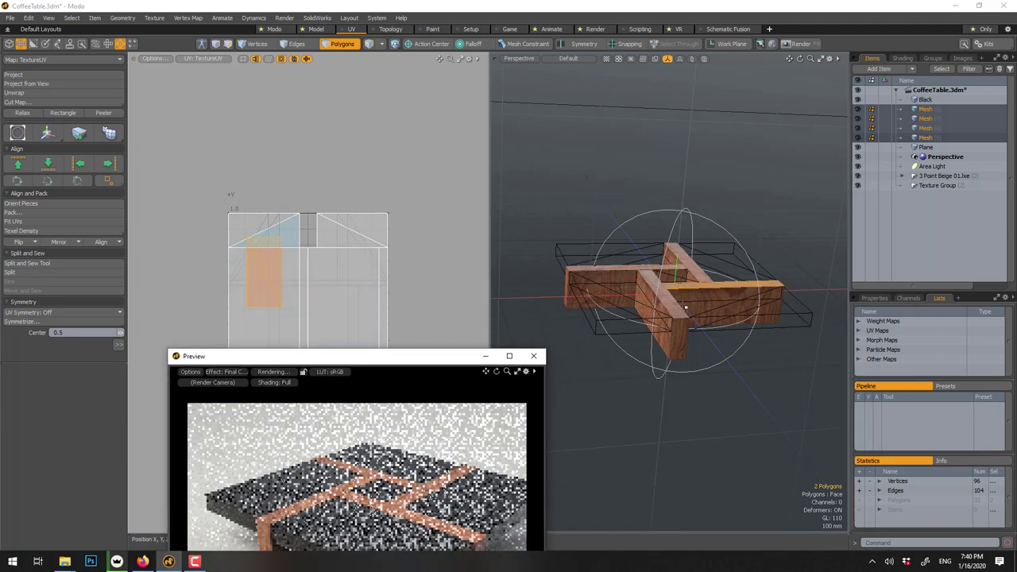
{"action": "scroll", "coordinate": [685, 308], "scroll_direction": "up", "scroll_amount": 5}
{"action": "left_click", "coordinate": [342, 43]}
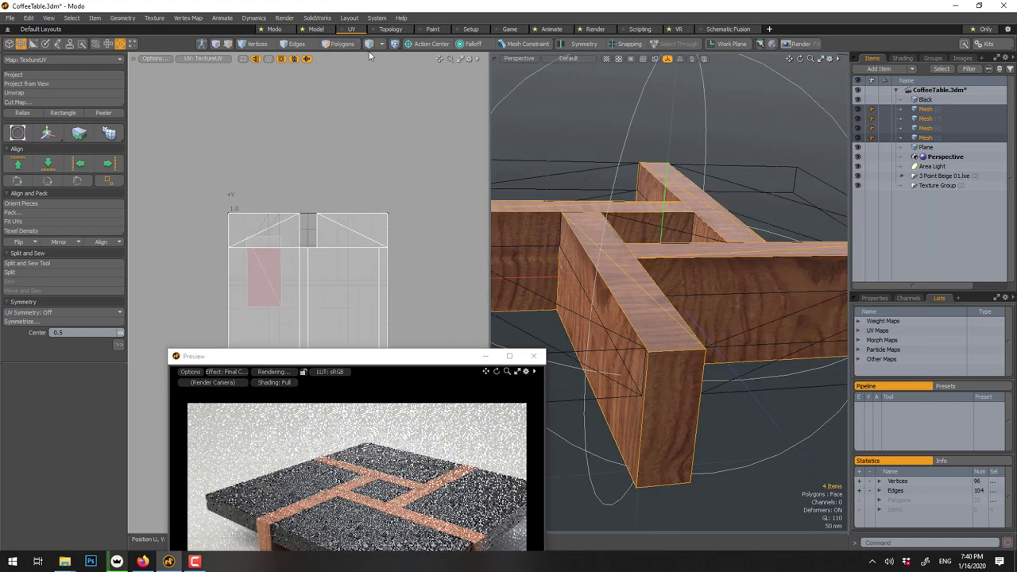
{"action": "left_click", "coordinate": [661, 331]}
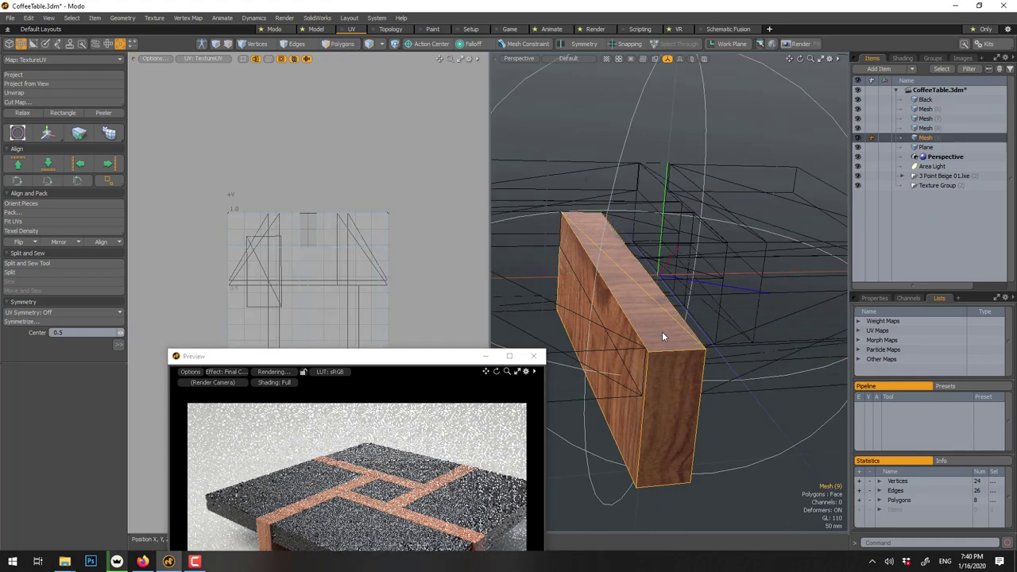
{"action": "left_click", "coordinate": [332, 44]}
{"action": "left_click", "coordinate": [614, 270]}
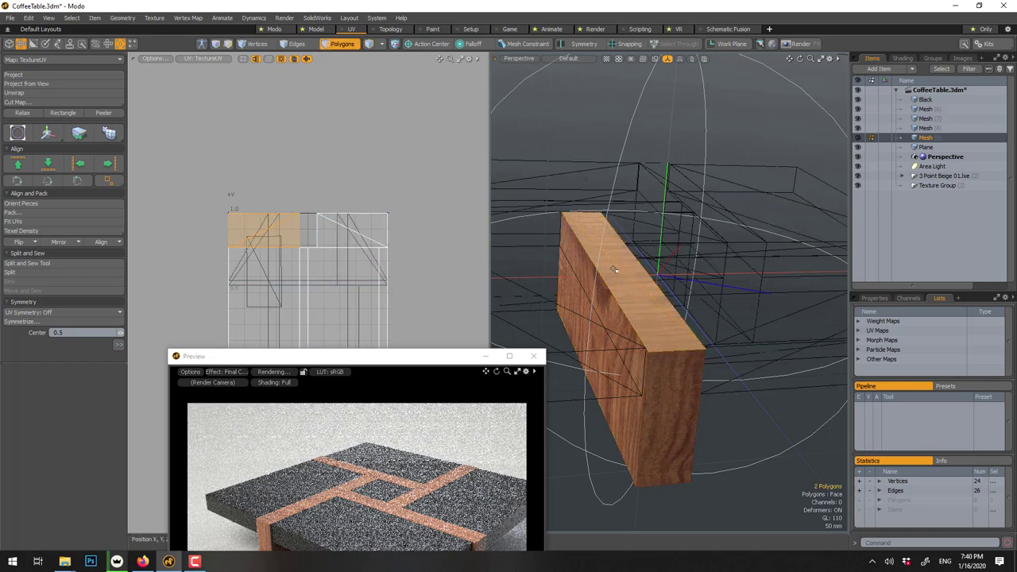
- Rotate the board's UVs slightly and shift them down and a little right
{"action": "key", "text": "e"}
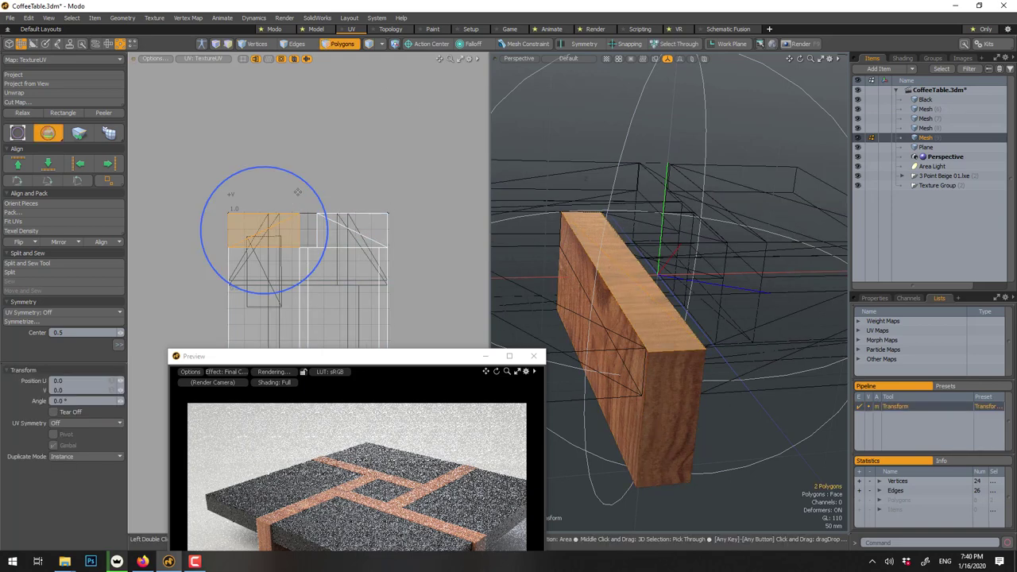
{"action": "left_click_drag", "start_coordinate": [306, 182], "coordinate": [311, 262]}
{"action": "key", "text": "w"}
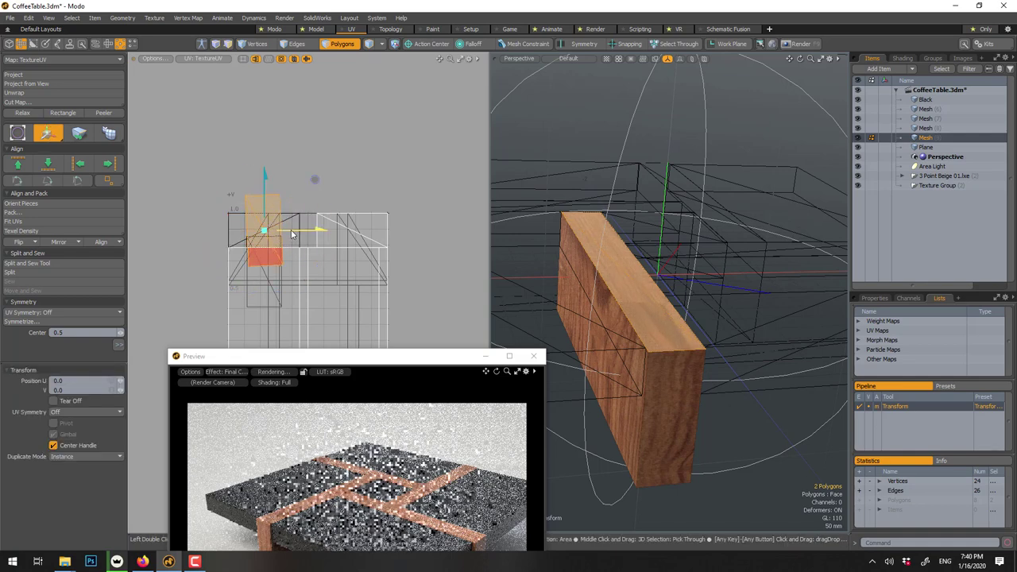
{"action": "left_click_drag", "start_coordinate": [319, 179], "coordinate": [324, 250]}
{"action": "key", "text": "q"}
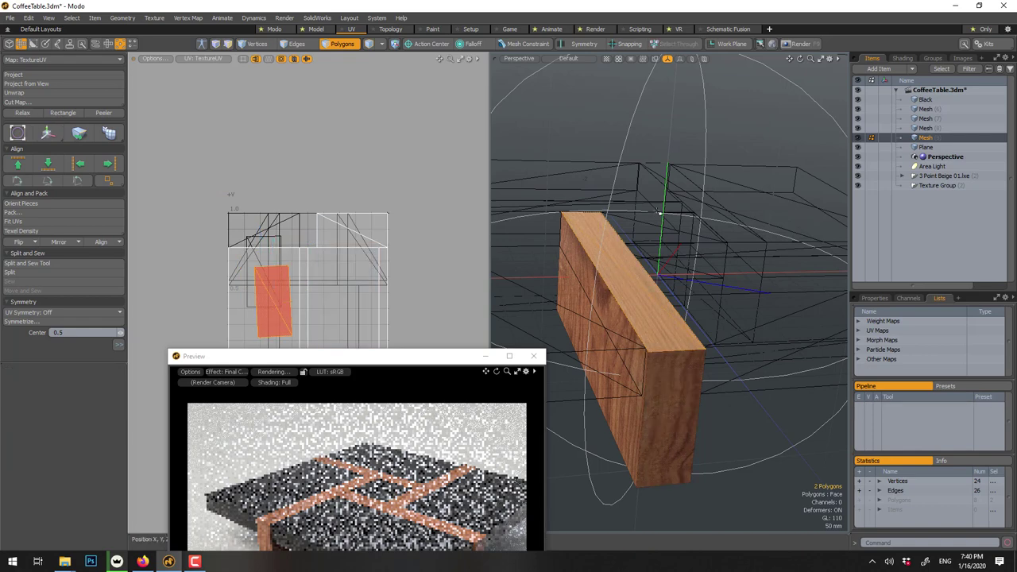
{"action": "left_click_drag", "start_coordinate": [429, 356], "coordinate": [511, 152]}
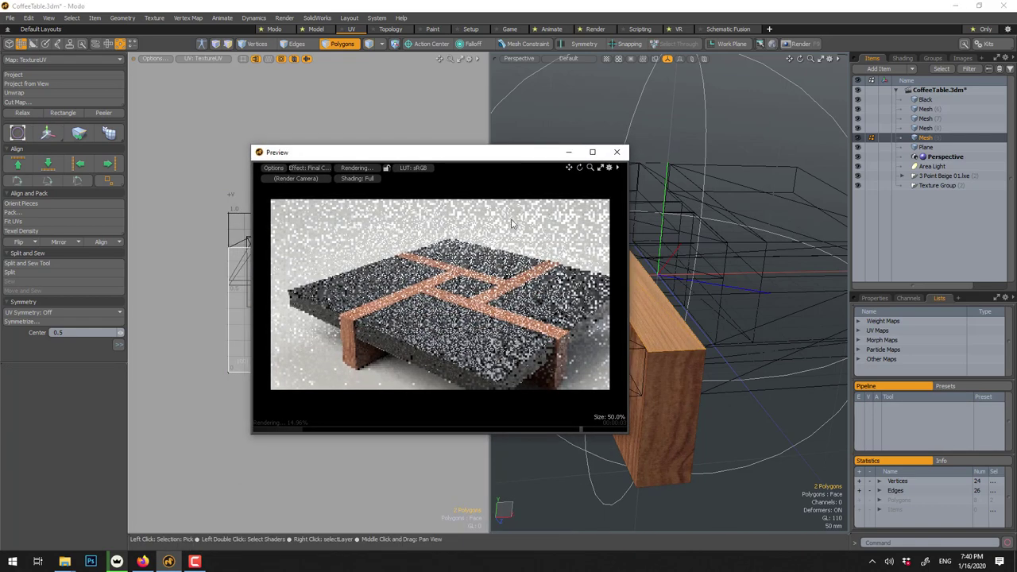
- Return to the Model layout and orbit to a new angle on the table
{"action": "left_click", "coordinate": [324, 38]}
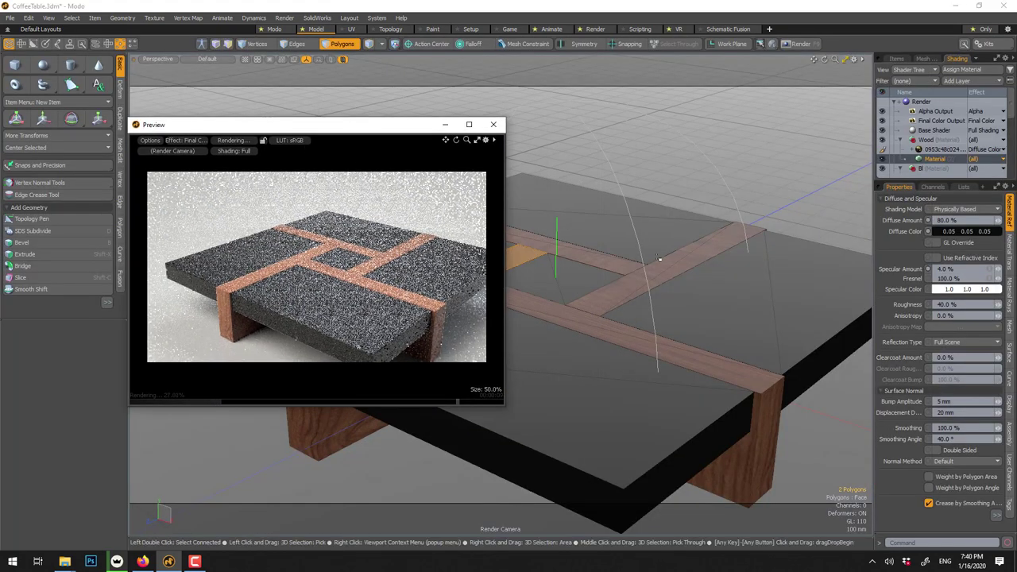
{"action": "scroll", "coordinate": [661, 257], "scroll_direction": "down", "scroll_amount": 3}
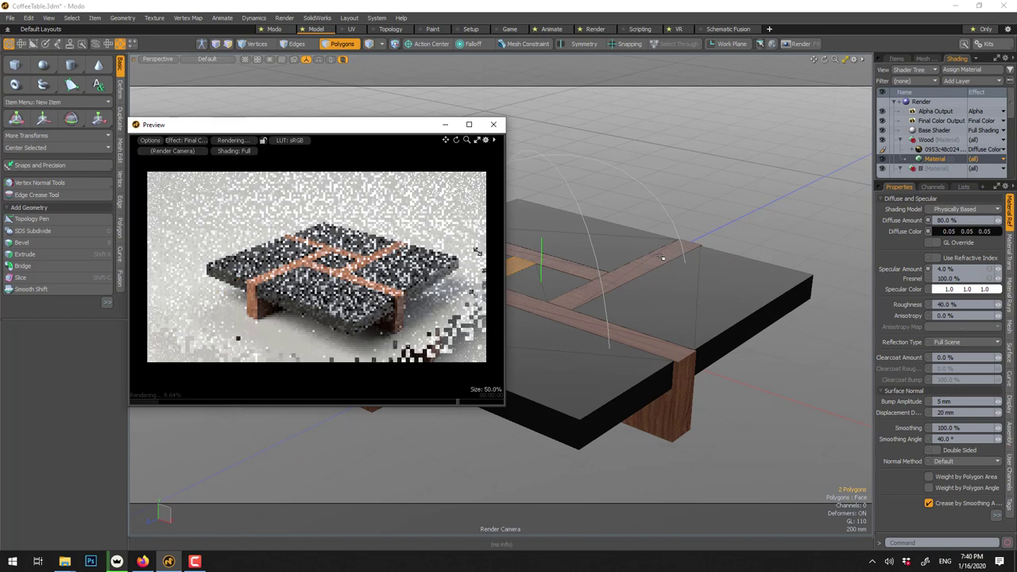
{"action": "mouse_move", "coordinate": [661, 256]}
{"action": "left_mouse_down", "text": "alt"}
{"action": "mouse_move", "coordinate": [665, 265]}
{"action": "mouse_move", "coordinate": [689, 242]}
{"action": "mouse_move", "coordinate": [664, 246]}
{"action": "mouse_move", "coordinate": [674, 251]}
{"action": "left_mouse_up", "text": "alt"}
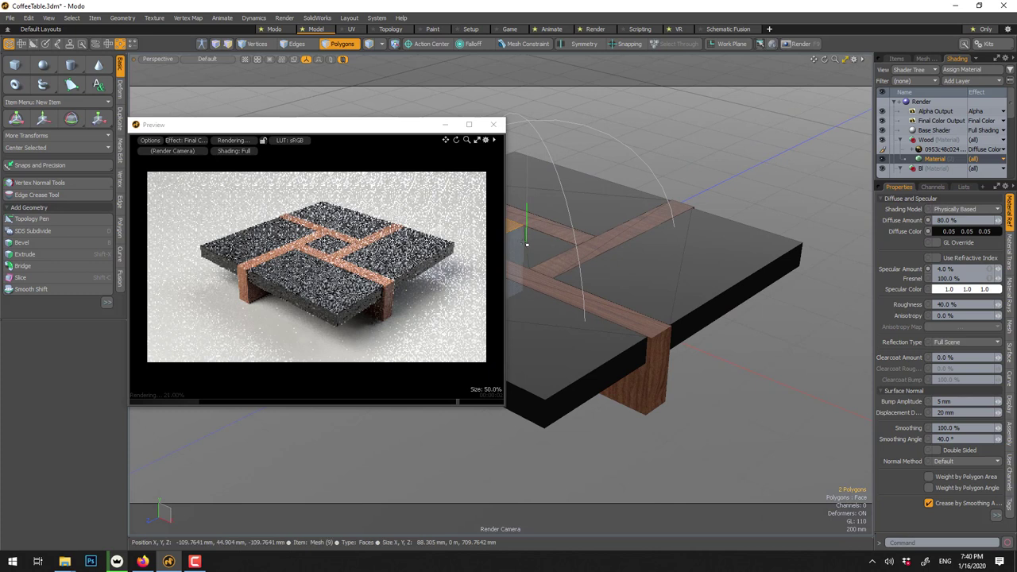
{"action": "left_click_drag", "start_coordinate": [402, 133], "coordinate": [486, 133]}
- Set Final Color Output's Vignette Amount to 150% and enable Bloom
{"action": "left_click", "coordinate": [947, 121]}
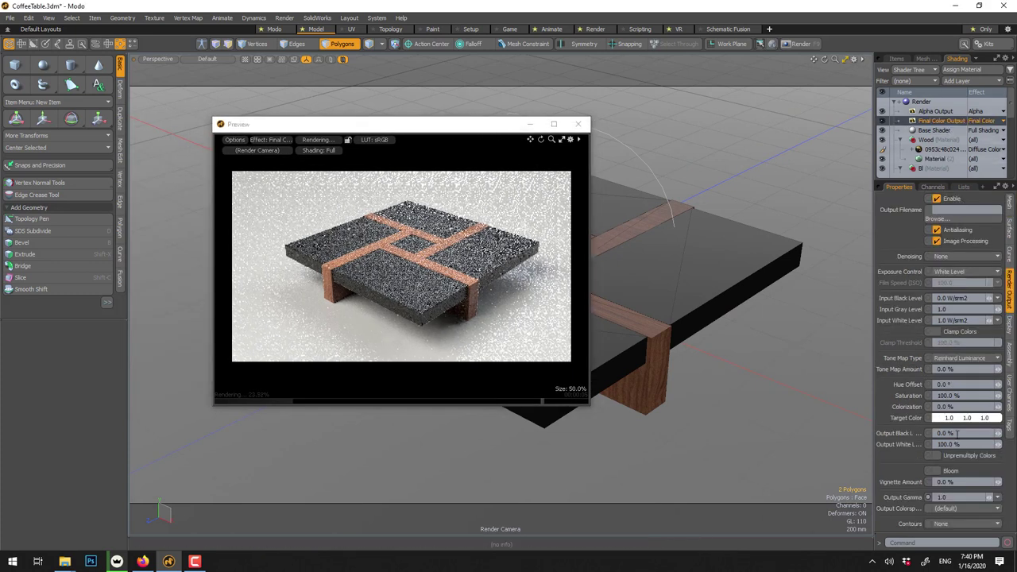
{"action": "left_click", "coordinate": [951, 483]}
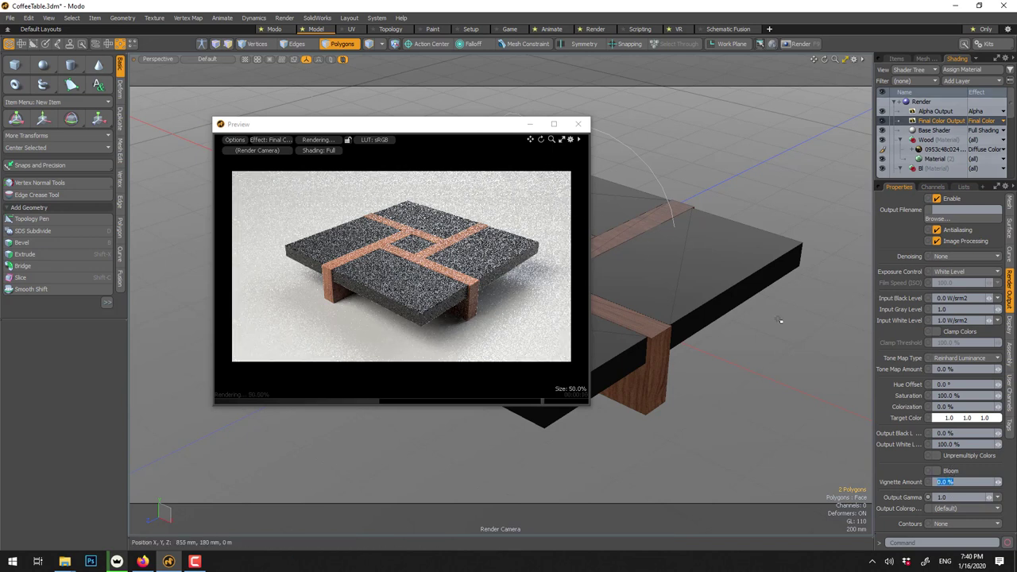
{"action": "type", "text": "15"}
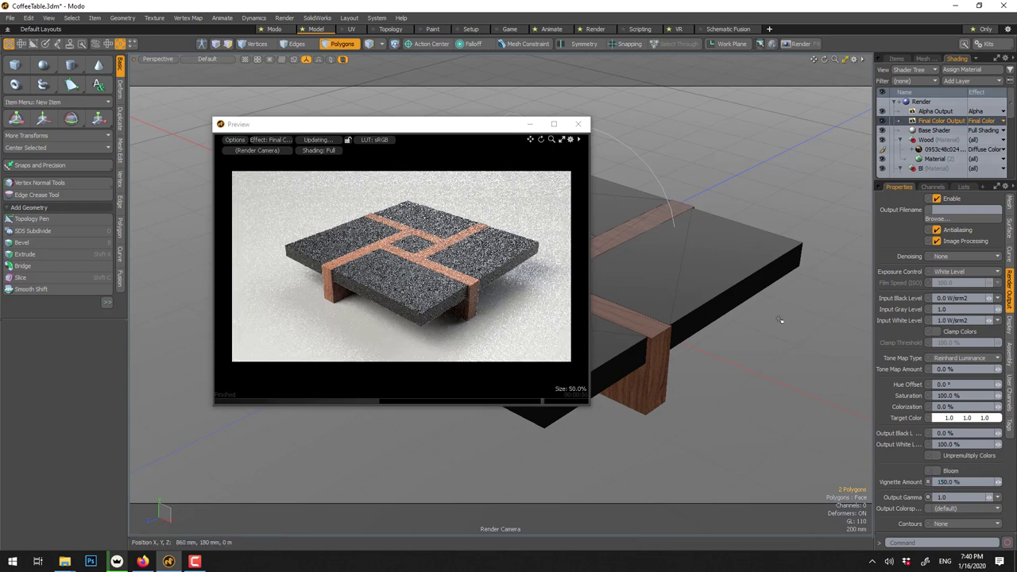
{"action": "key", "text": "Return"}
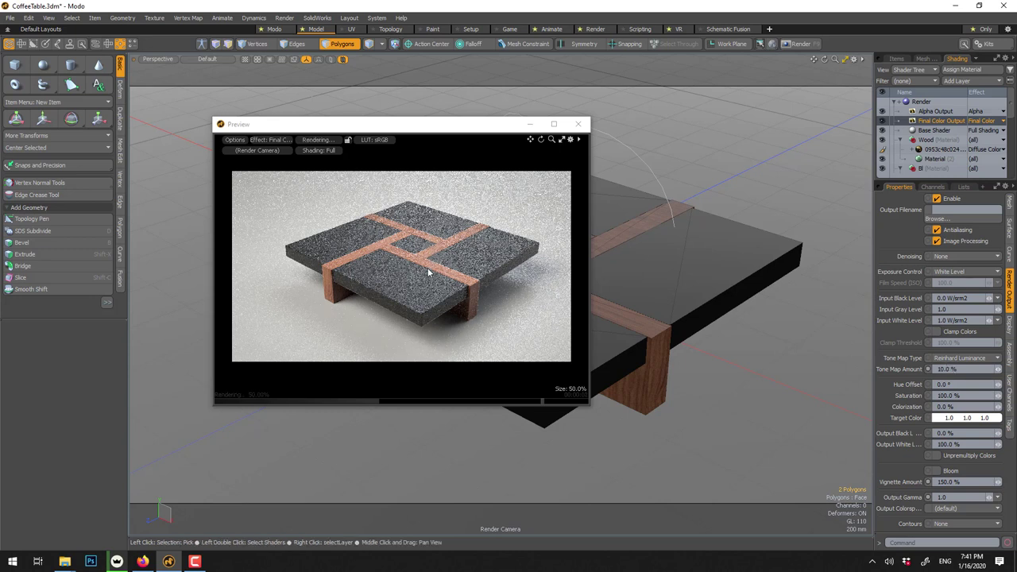
{"action": "left_click", "coordinate": [937, 471]}
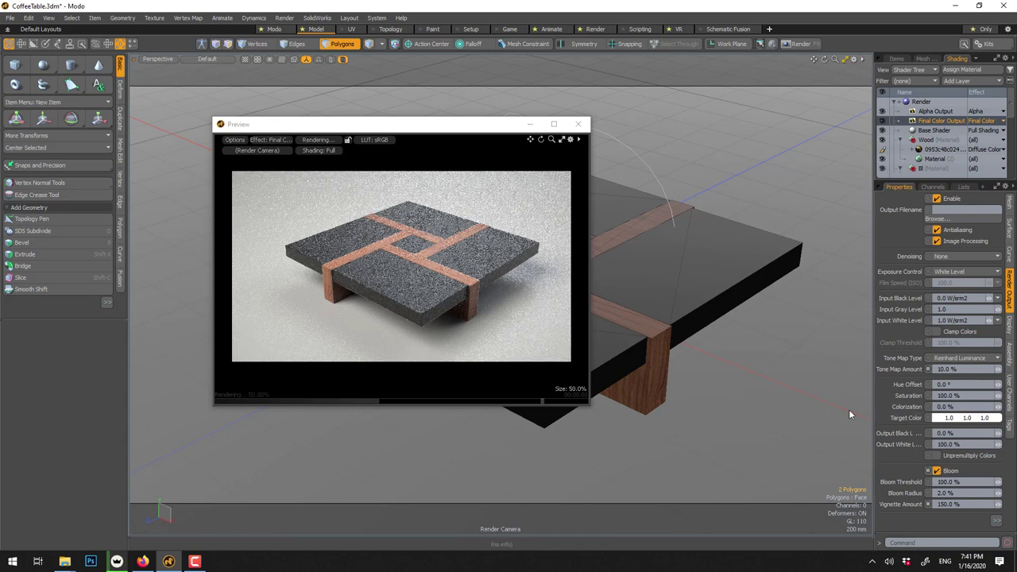
{"action": "scroll", "coordinate": [704, 273], "scroll_direction": "up", "scroll_amount": 3}
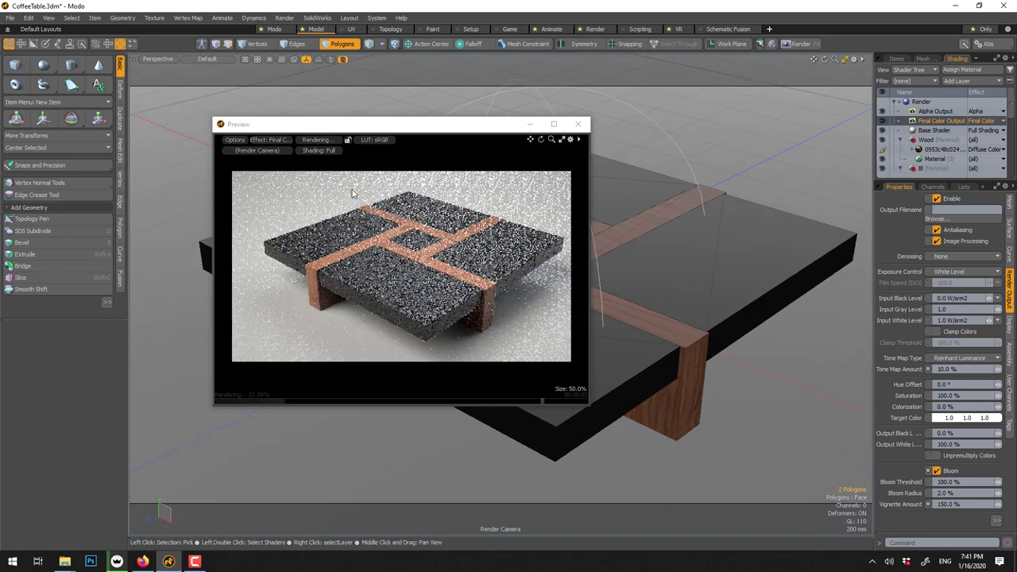
{"action": "left_click", "coordinate": [570, 139]}
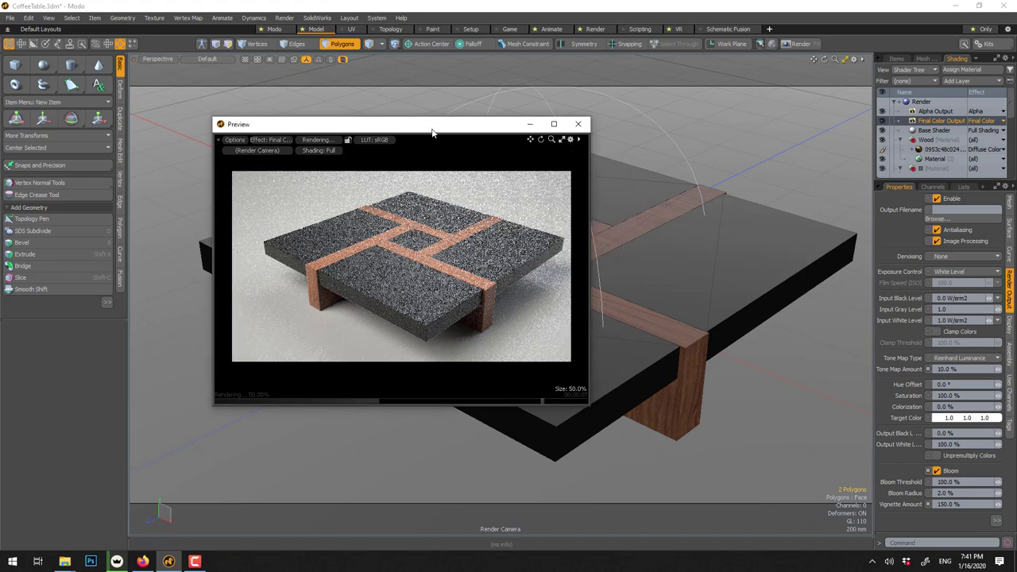
- Close the render preview and return to item selection mode
{"action": "left_click", "coordinate": [577, 125]}
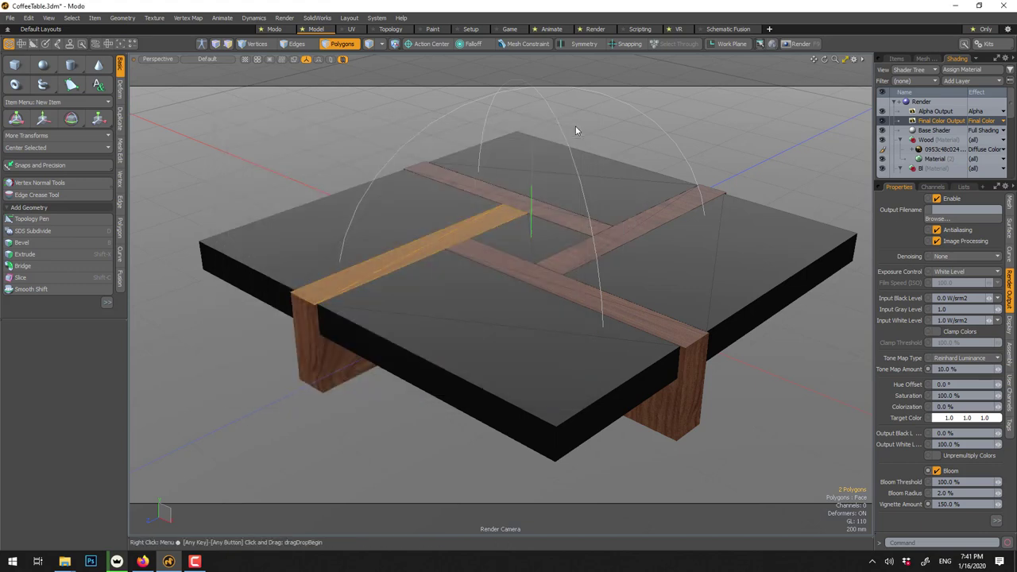
{"action": "left_click", "coordinate": [339, 44]}
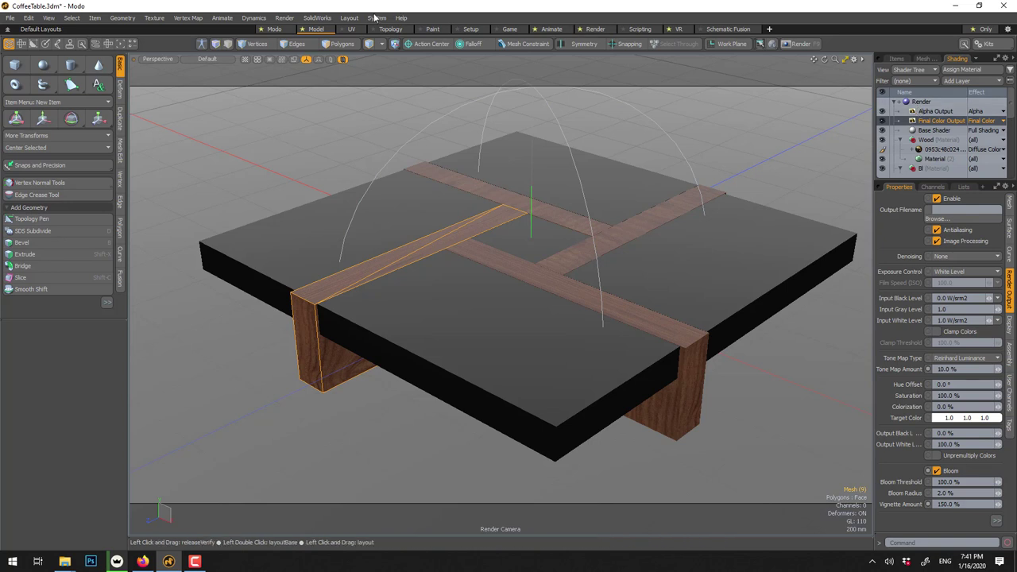
{"action": "left_click", "coordinate": [285, 18]}
{"action": "left_click", "coordinate": [310, 5]}
- Set the render item's Direct Light Samples to 256 and frame the coffee table
{"action": "left_click", "coordinate": [922, 104]}
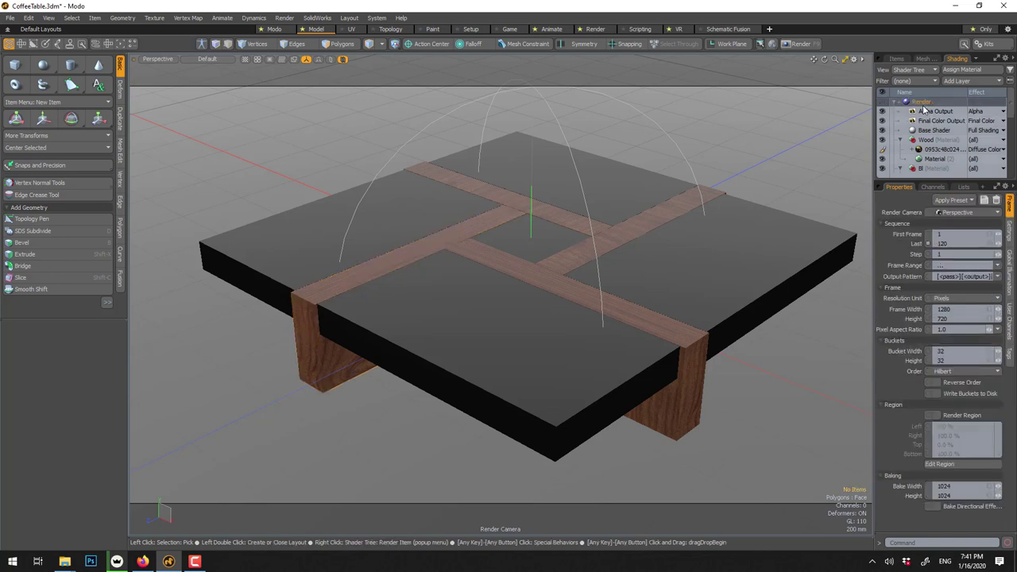
{"action": "left_click", "coordinate": [1008, 239]}
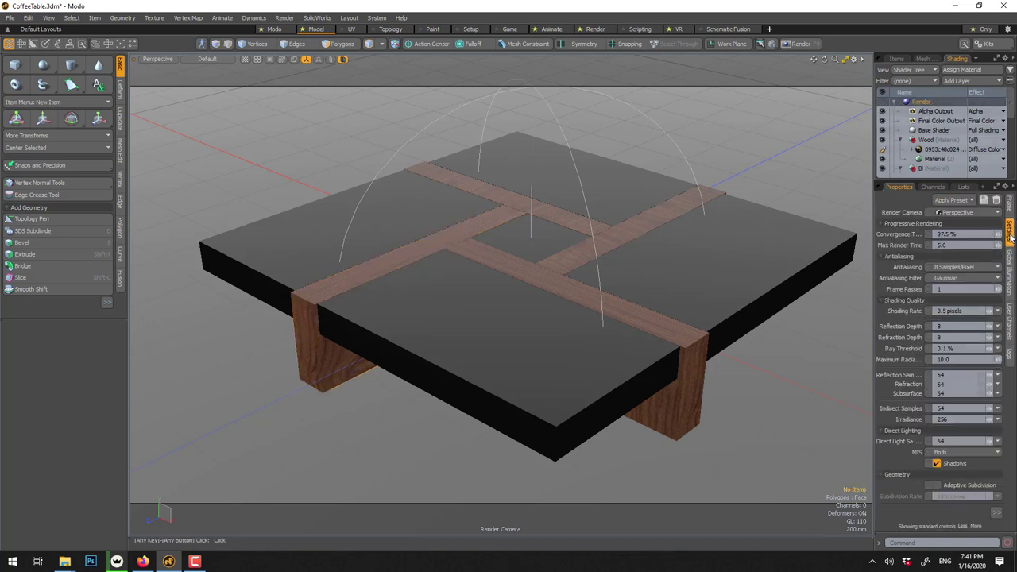
{"action": "left_click", "coordinate": [941, 310]}
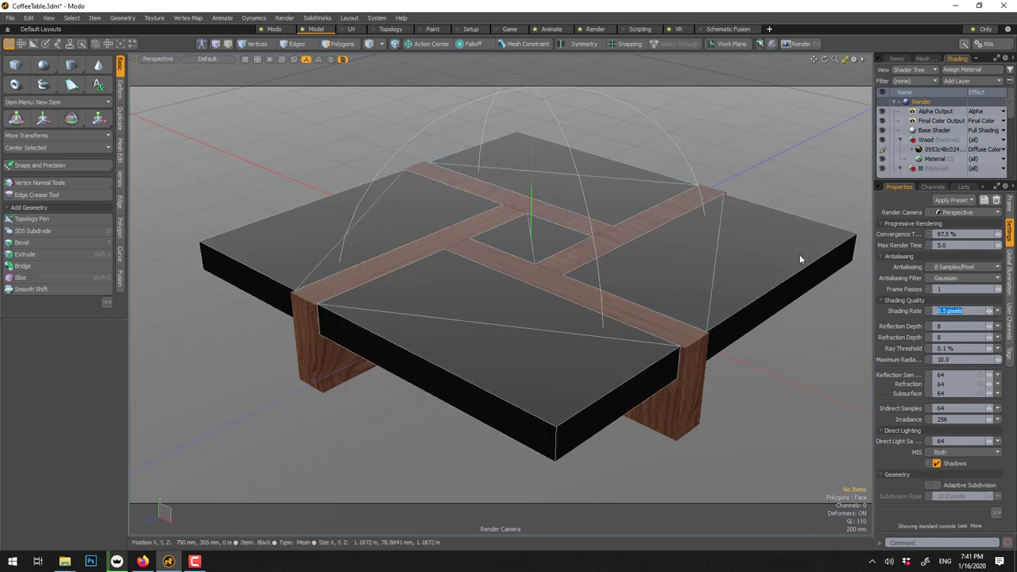
{"action": "type", "text": "0."}
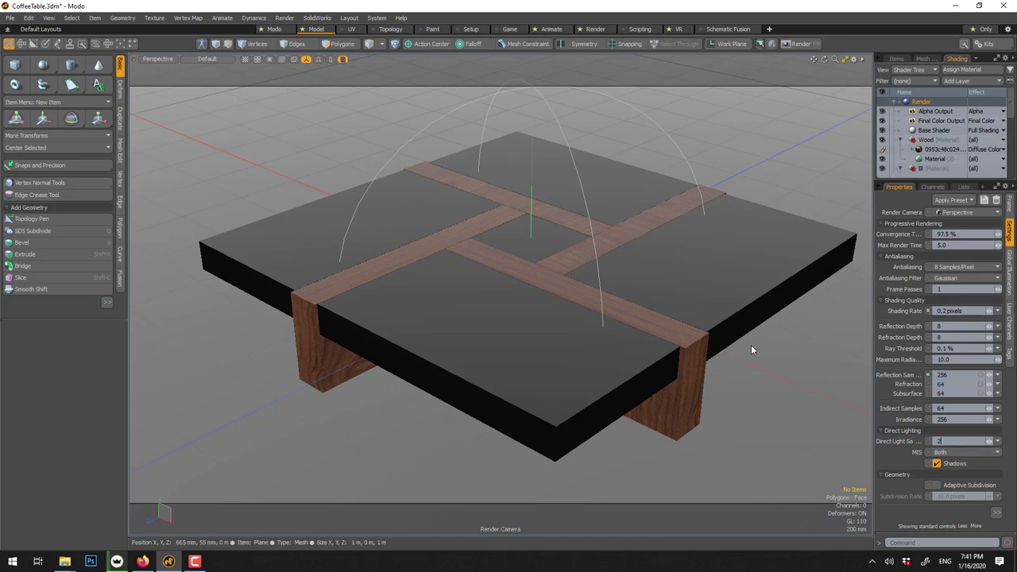
{"action": "type", "text": "6"}
{"action": "key", "text": "Return"}
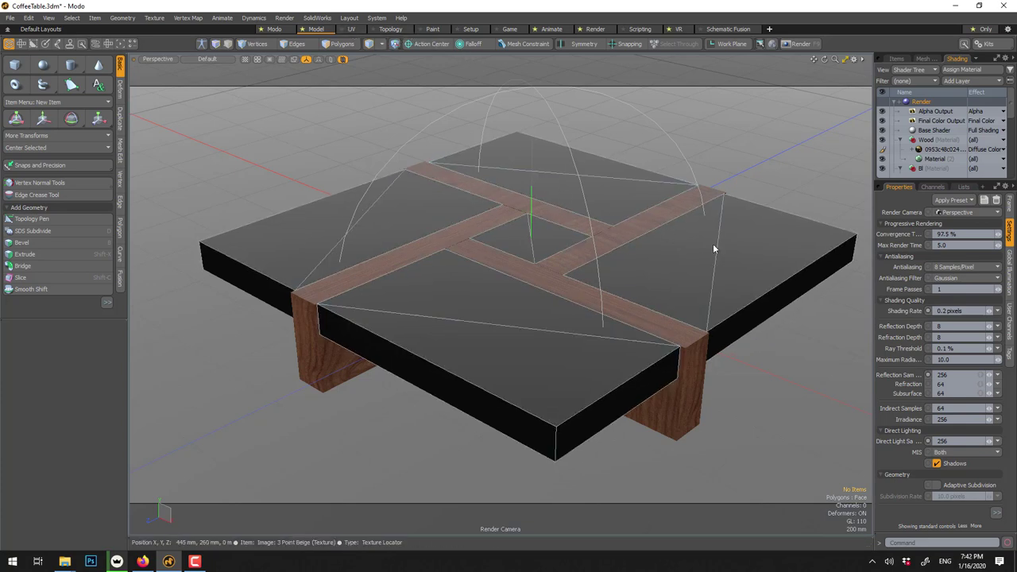
{"action": "left_click_drag", "start_coordinate": [686, 262], "coordinate": [660, 260], "text": "alt"}
- Render the current view into a finished 1280 × 720 image of the coffee table
{"action": "left_click", "coordinate": [285, 17]}
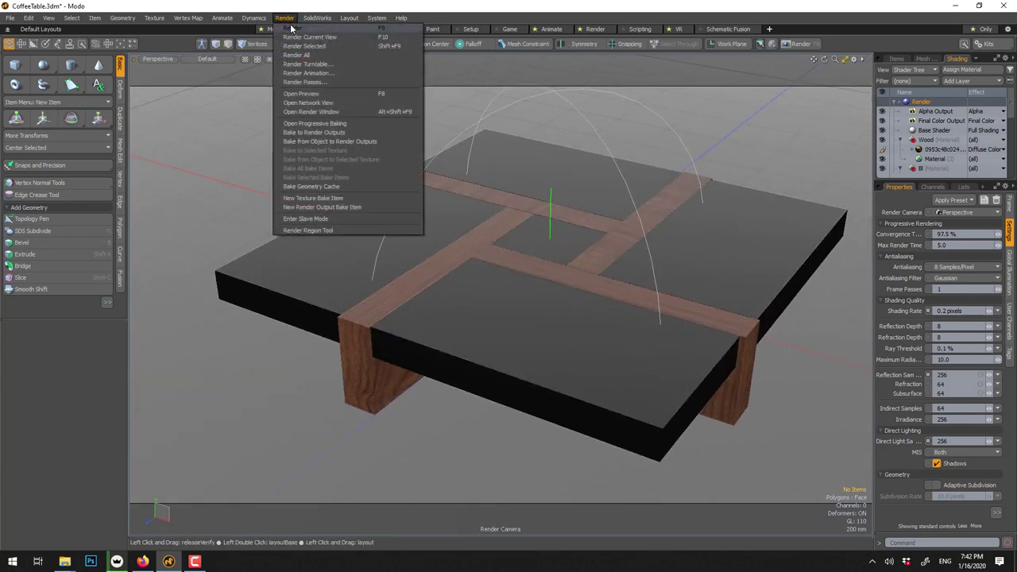
{"action": "left_click", "coordinate": [291, 29]}
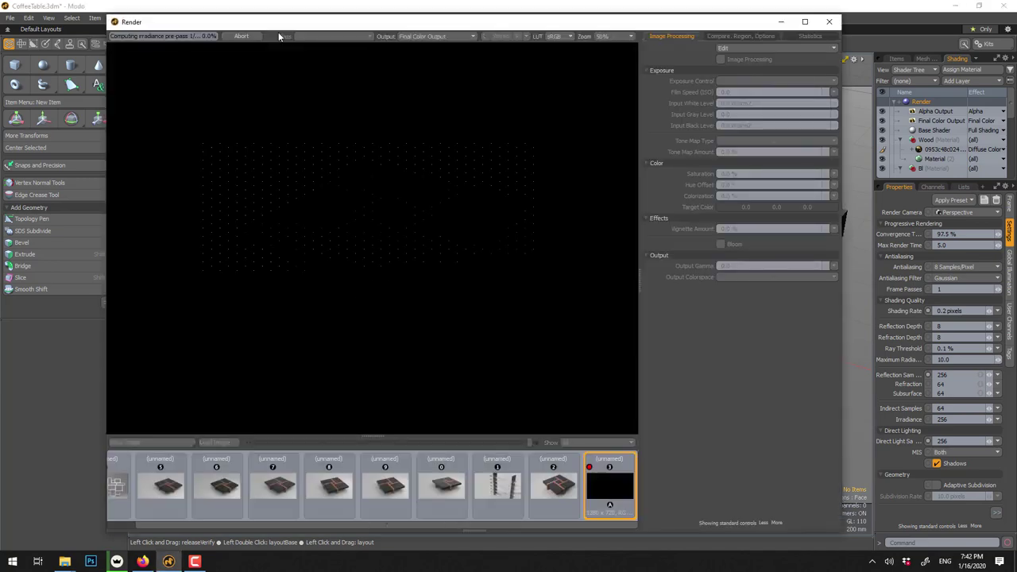
{"action": "left_click", "coordinate": [195, 562]}
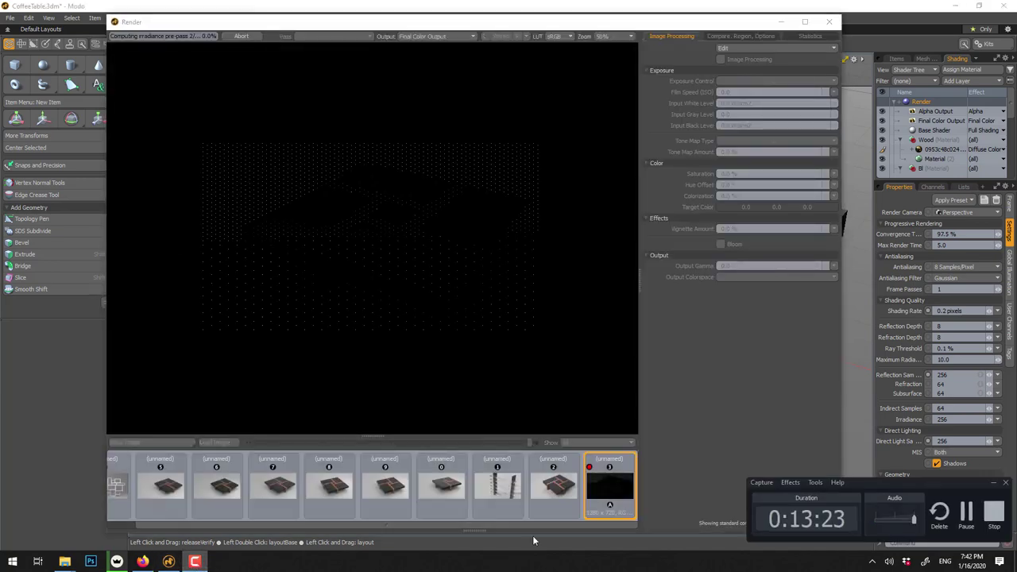
{"action": "left_click", "coordinate": [966, 514]}
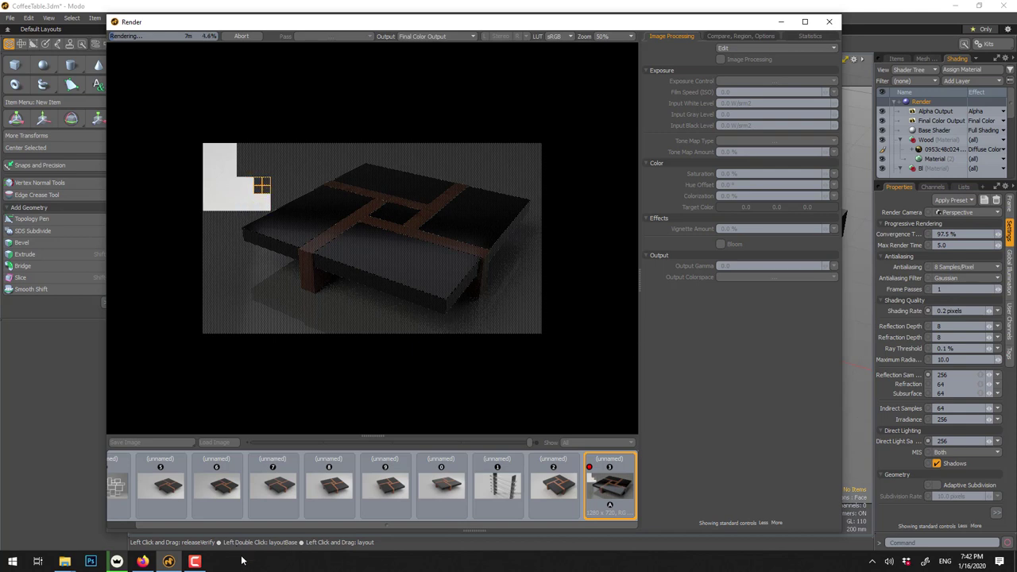
{"action": "left_click", "coordinate": [195, 562]}
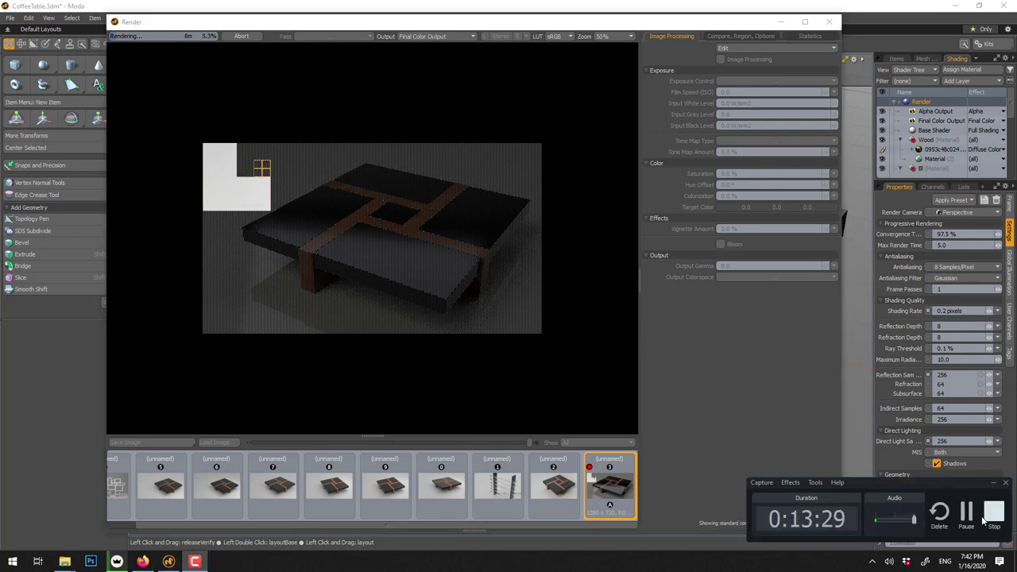
{"action": "left_click", "coordinate": [965, 514]}
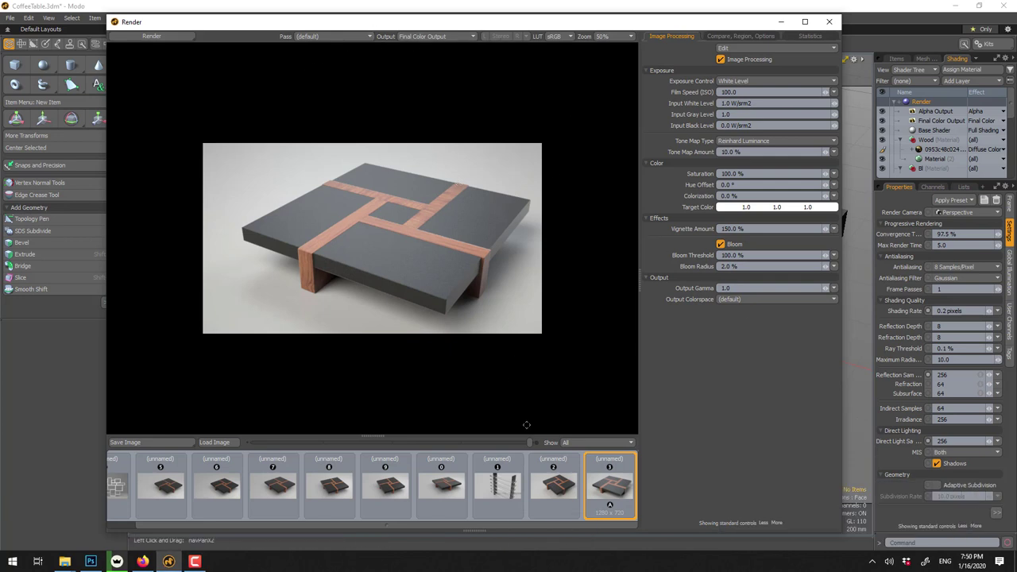
- Compare with the previous render and view the newest one at 100% zoom
{"action": "left_click", "coordinate": [557, 487]}
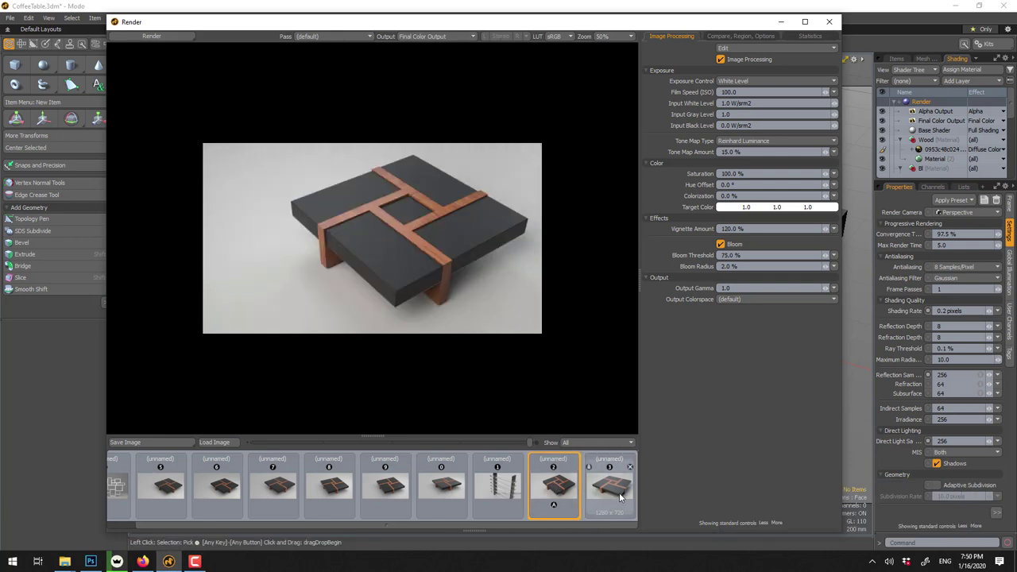
{"action": "left_click", "coordinate": [620, 495]}
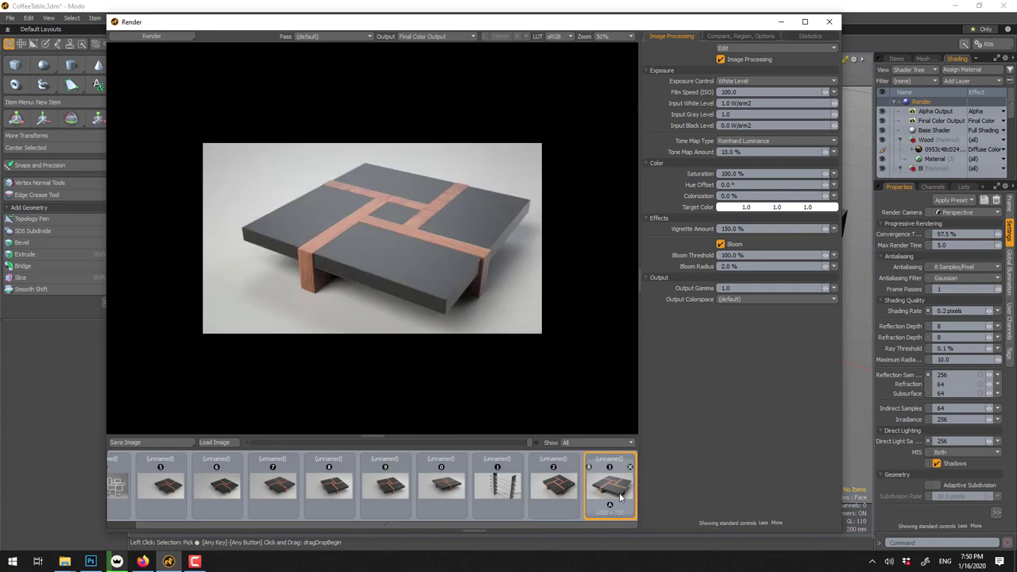
{"action": "left_click", "coordinate": [601, 37]}
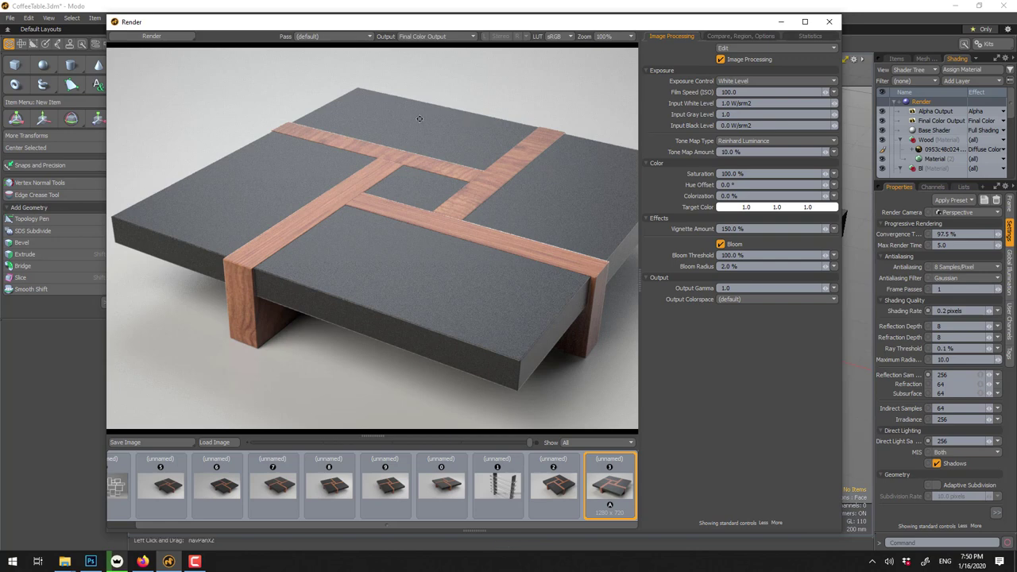
{"action": "left_click", "coordinate": [729, 242]}
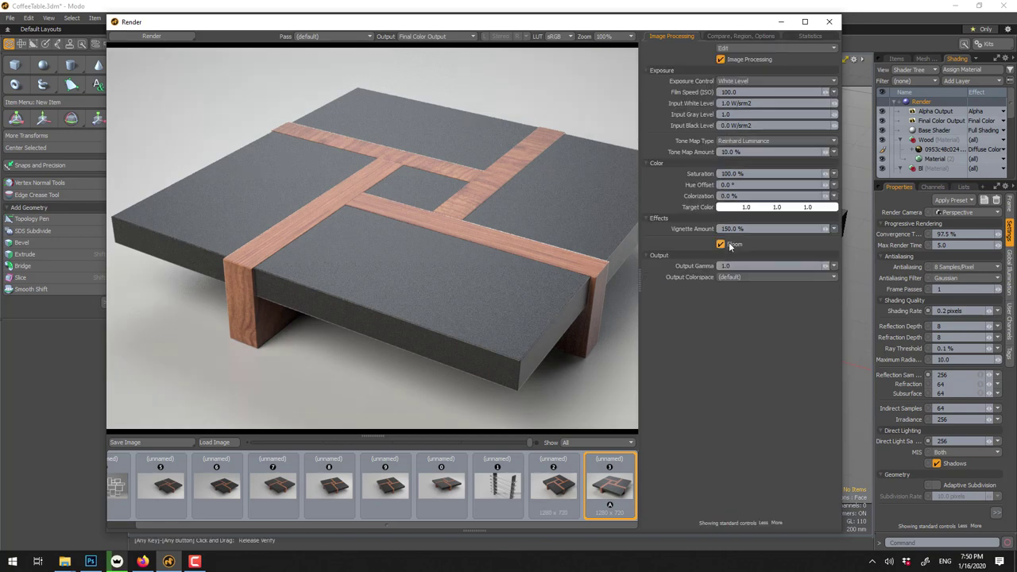
- Turn Bloom on and set the Bloom Threshold to 70%
{"action": "left_click", "coordinate": [728, 229]}
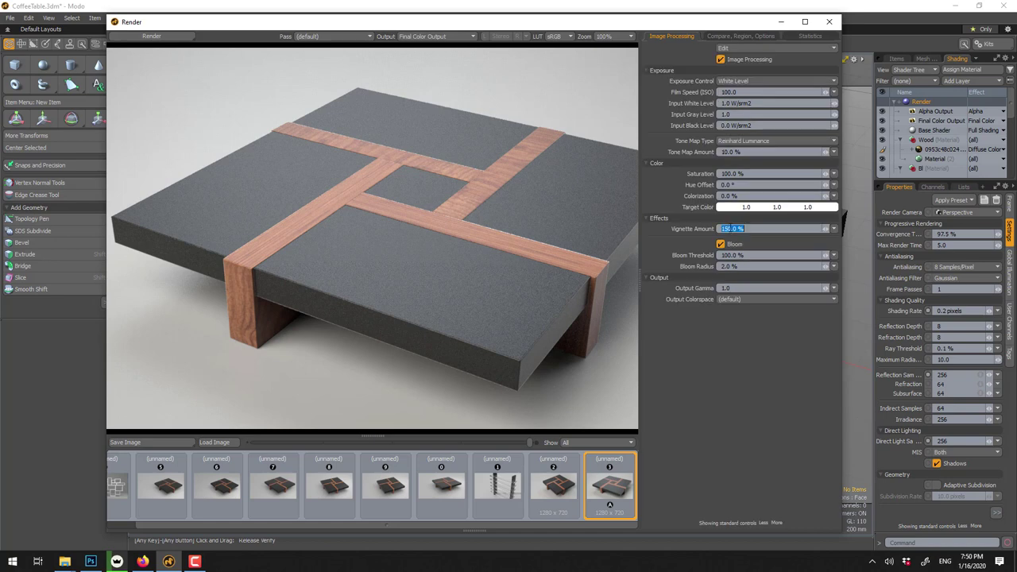
{"action": "left_click", "coordinate": [730, 255]}
{"action": "type", "text": "8"}
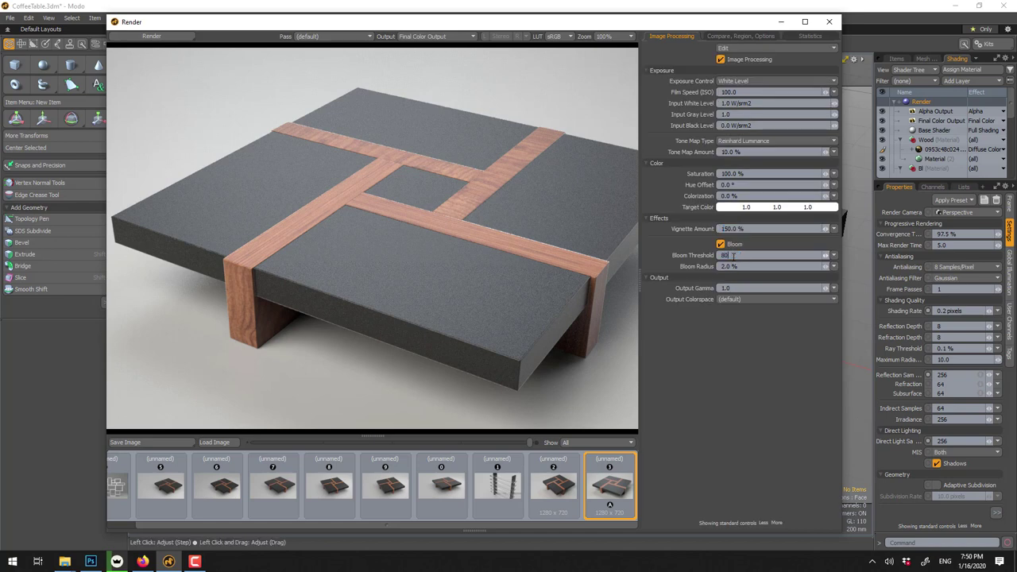
{"action": "left_click", "coordinate": [731, 254]}
{"action": "type", "text": "60.0"}
{"action": "key", "text": "Return"}
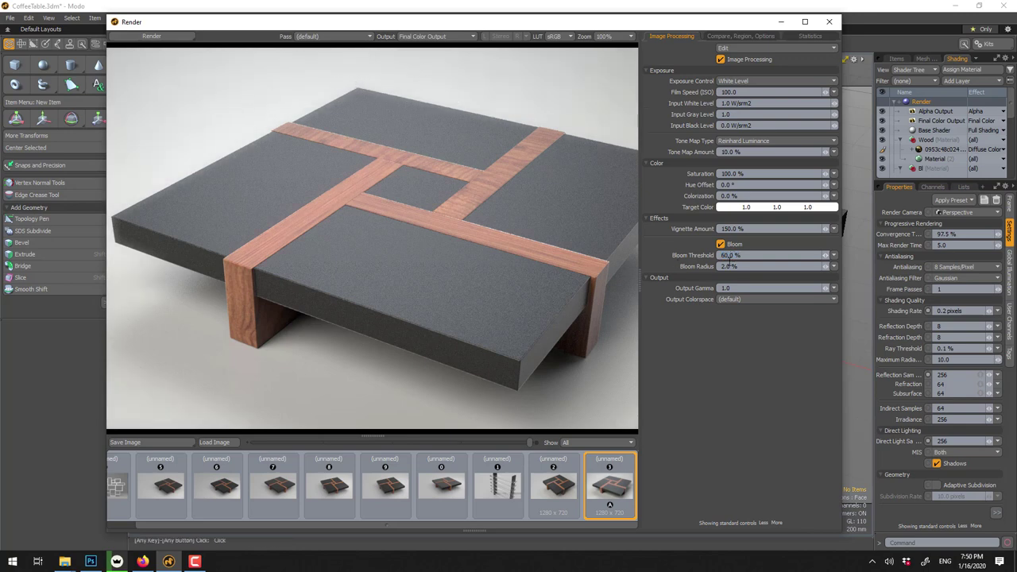
{"action": "left_click", "coordinate": [722, 245]}
{"action": "left_click", "coordinate": [734, 255]}
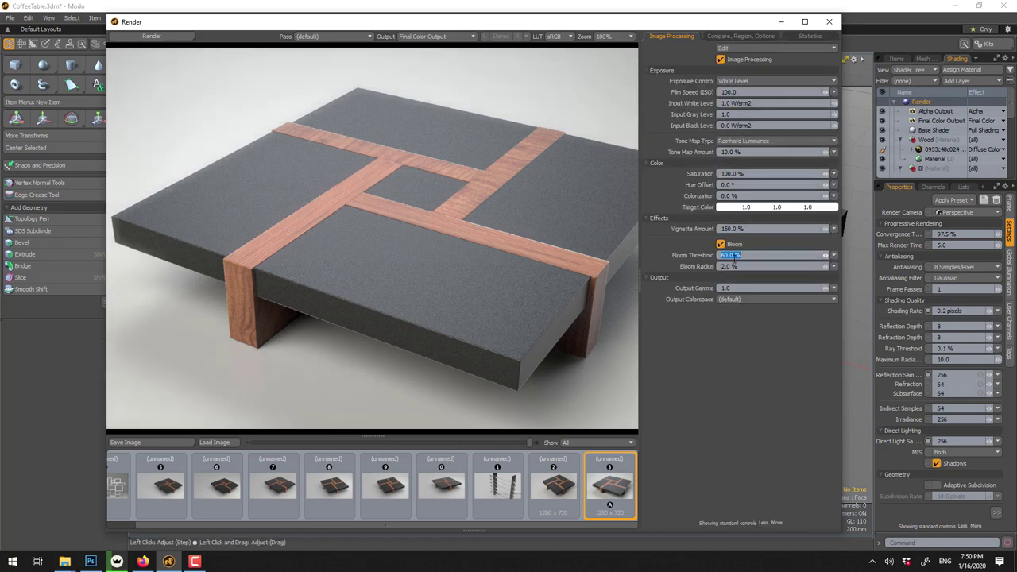
{"action": "type", "text": "7"}
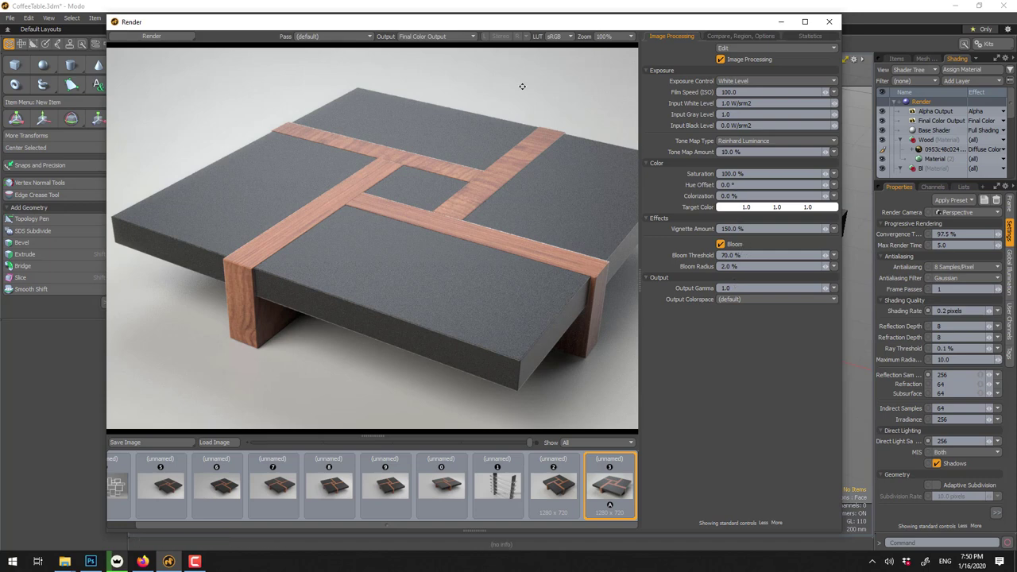
- Save the render to the Desktop as the JPEG Untitled2.JPG
{"action": "left_click", "coordinate": [148, 444]}
{"action": "left_click", "coordinate": [222, 354]}
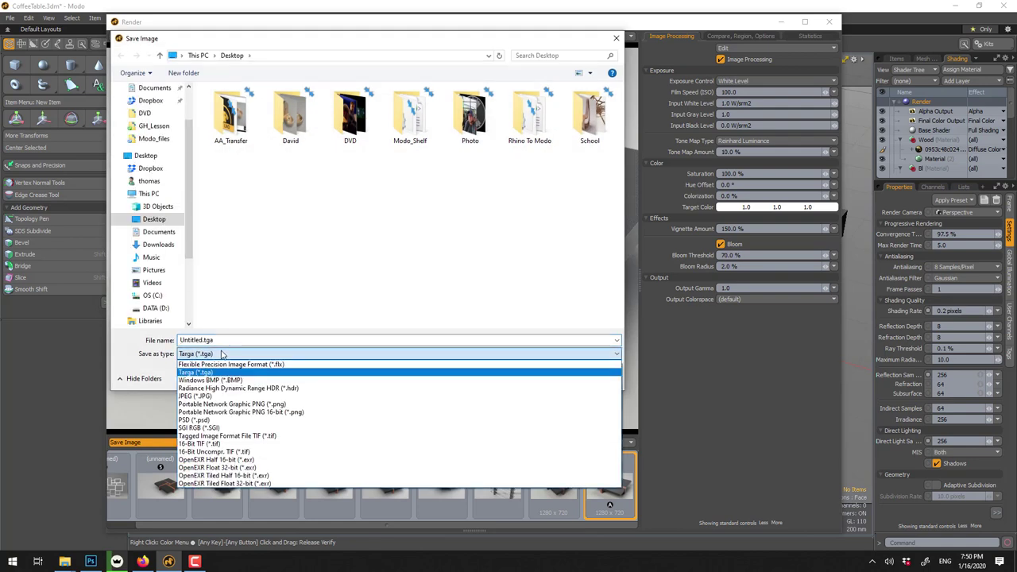
{"action": "left_click", "coordinate": [222, 396]}
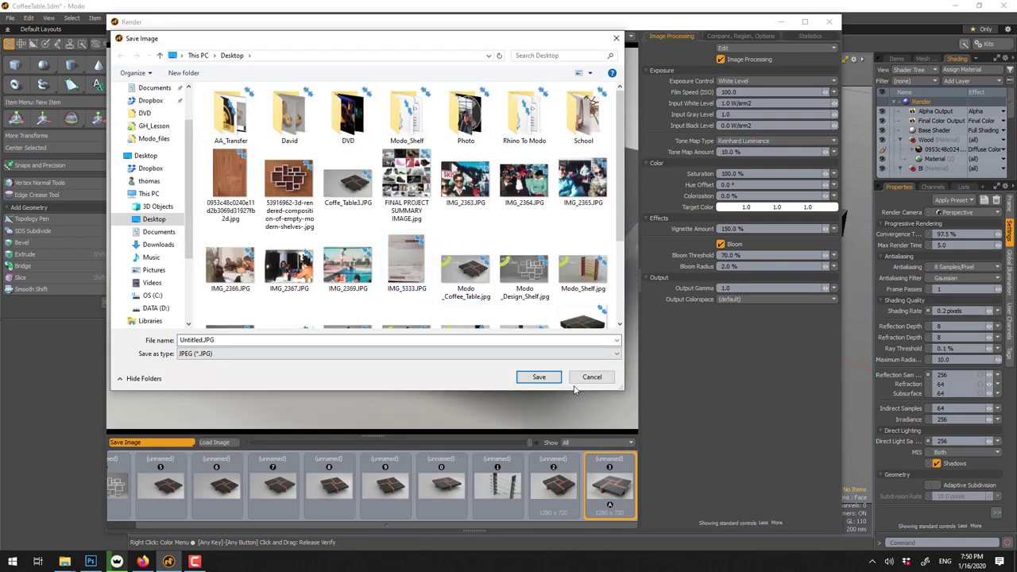
{"action": "left_click", "coordinate": [537, 376]}
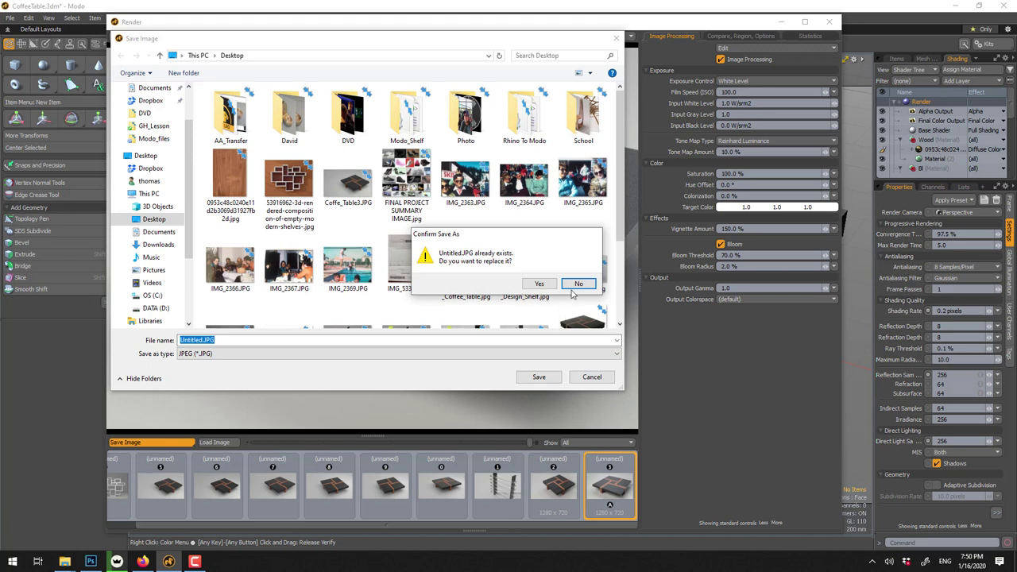
{"action": "left_click", "coordinate": [578, 284]}
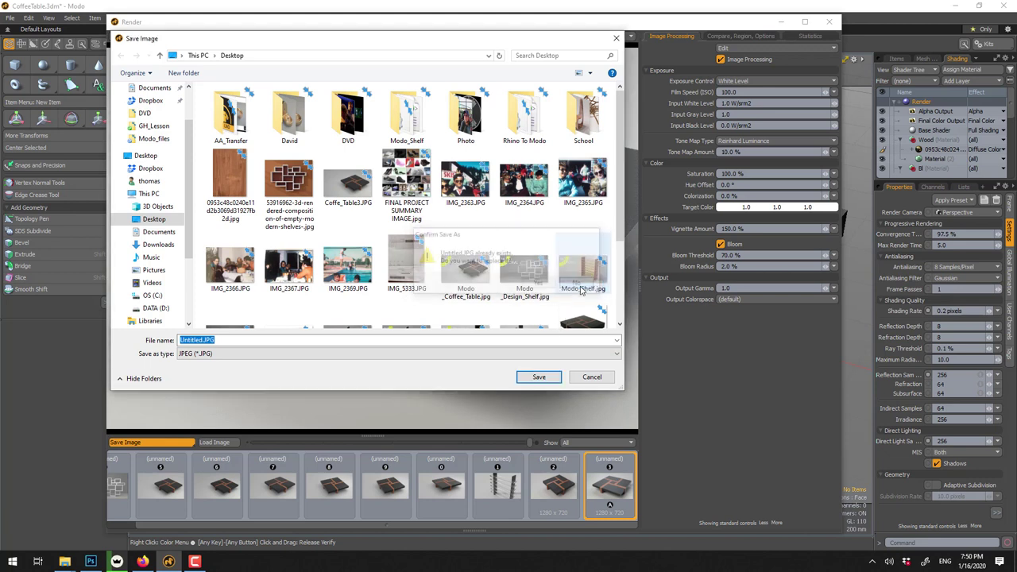
{"action": "left_click", "coordinate": [266, 340]}
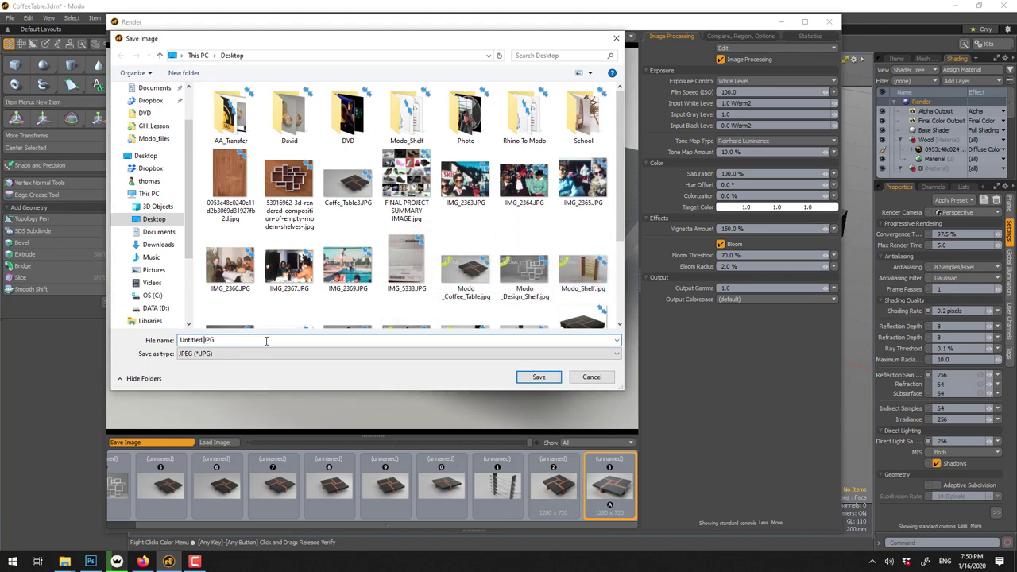
{"action": "type", "text": "2"}
{"action": "key", "text": "Return"}
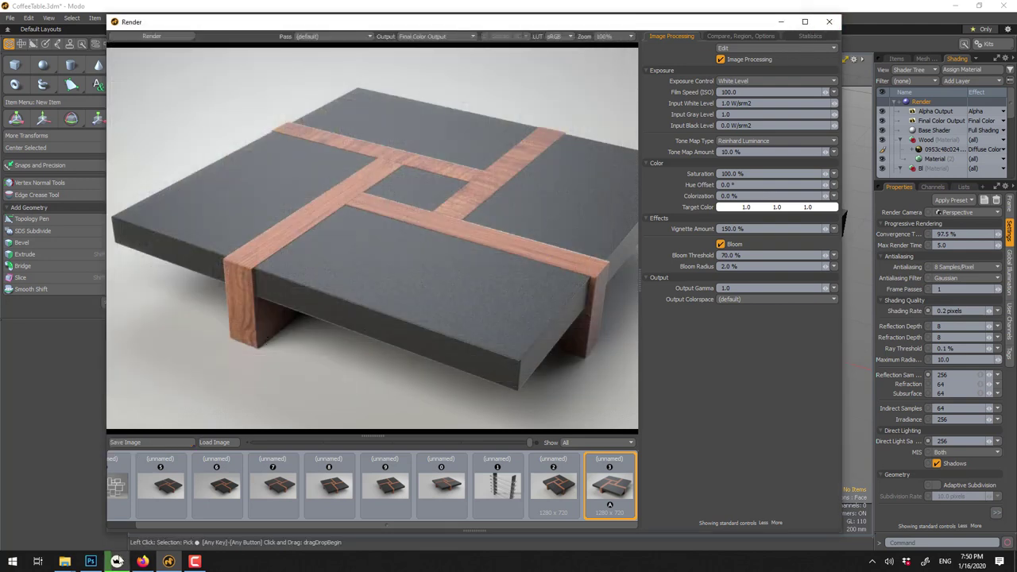
{"action": "mouse_move", "coordinate": [113, 564]}
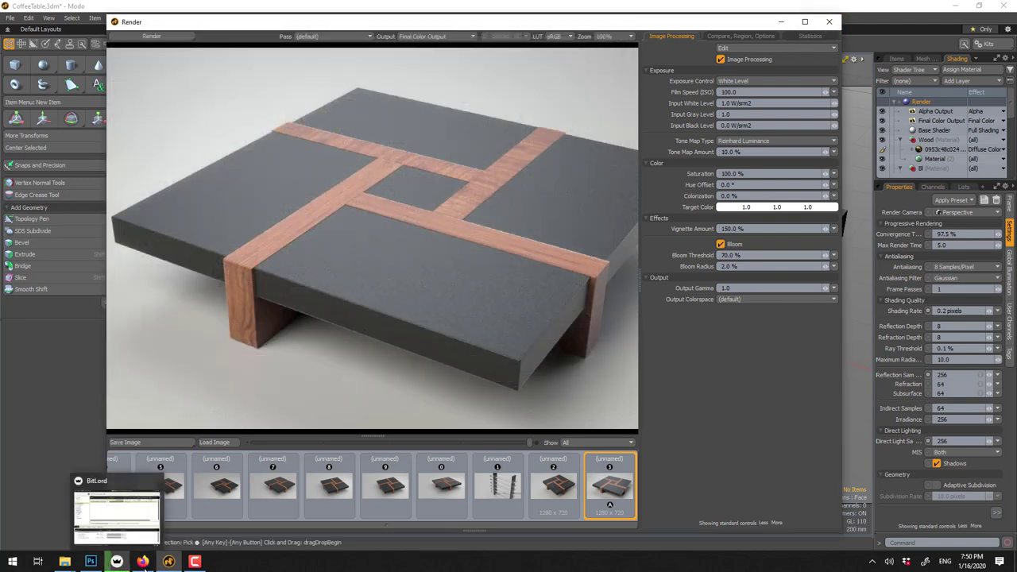
- In Photoshop, open Untitled2.JPG from the Desktop
{"action": "left_click", "coordinate": [91, 562]}
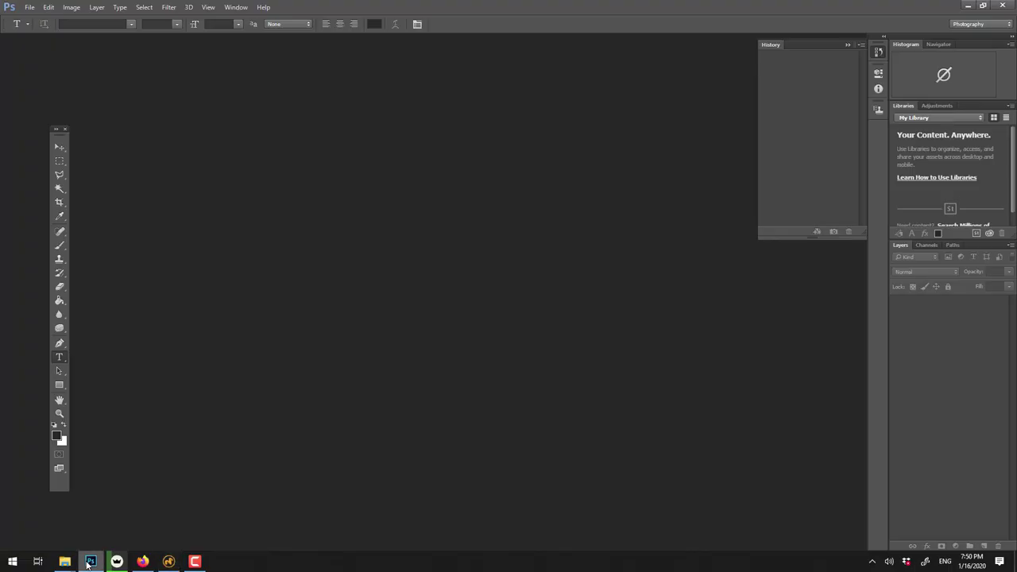
{"action": "left_click", "coordinate": [29, 8]}
{"action": "left_click", "coordinate": [34, 29]}
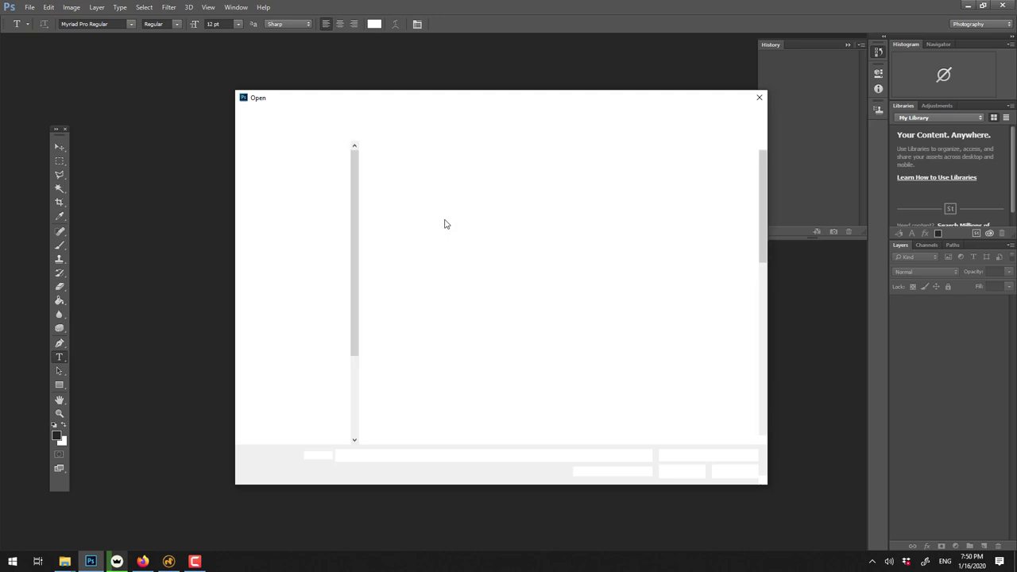
{"action": "scroll", "coordinate": [601, 268], "scroll_direction": "down", "scroll_amount": 3}
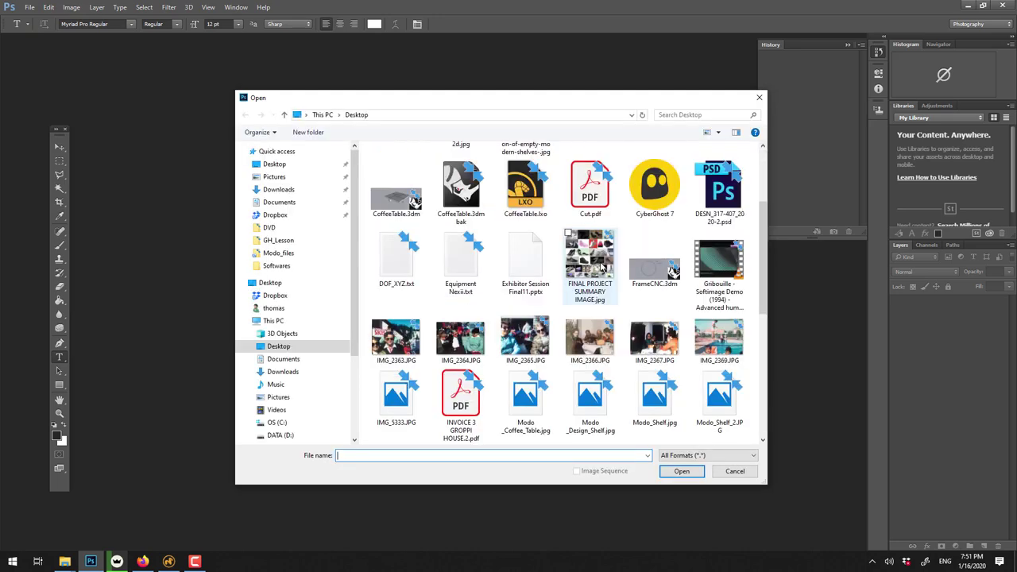
{"action": "scroll", "coordinate": [601, 269], "scroll_direction": "down", "scroll_amount": 4}
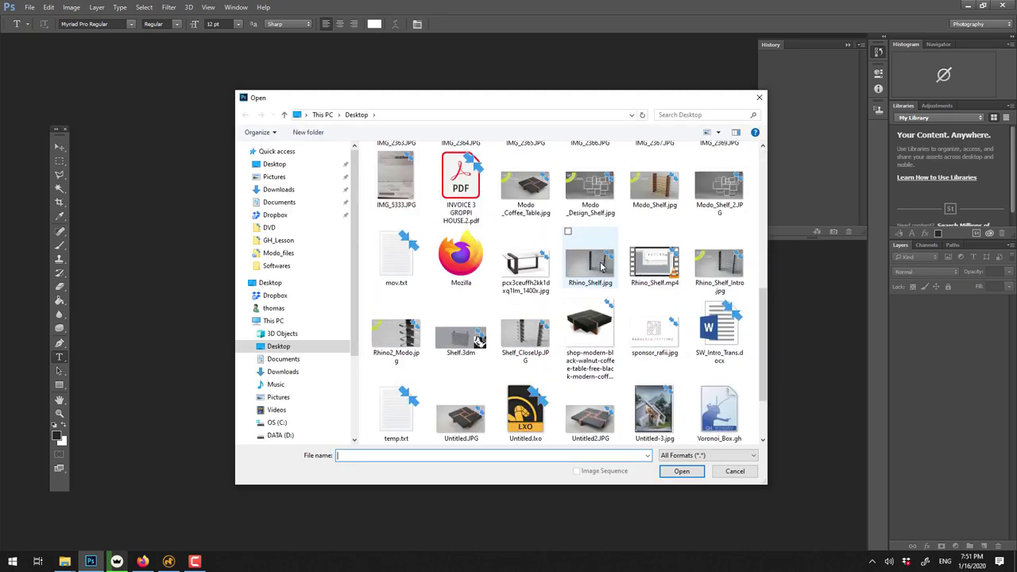
{"action": "scroll", "coordinate": [602, 268], "scroll_direction": "down", "scroll_amount": 1}
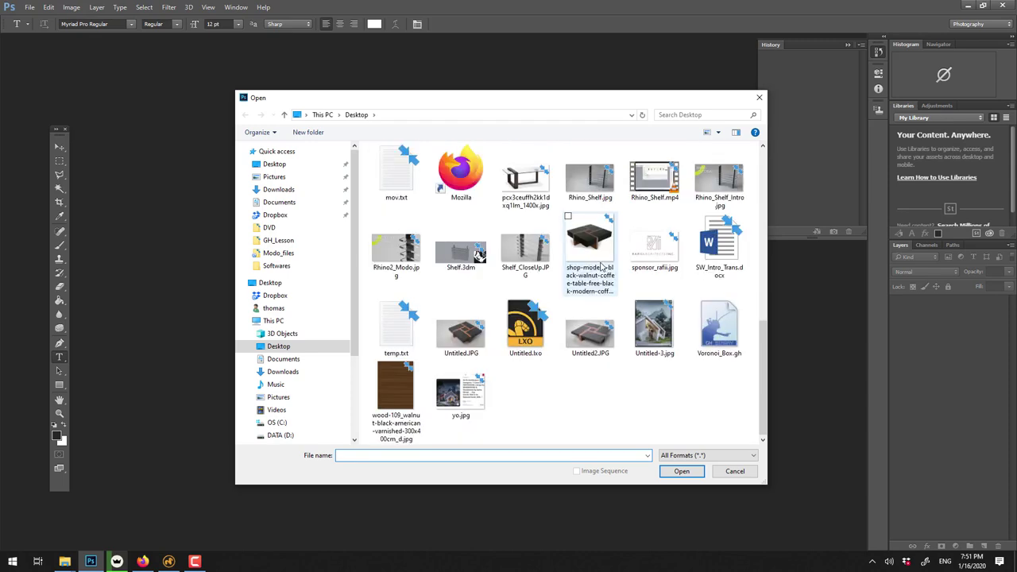
{"action": "double_click", "coordinate": [602, 326]}
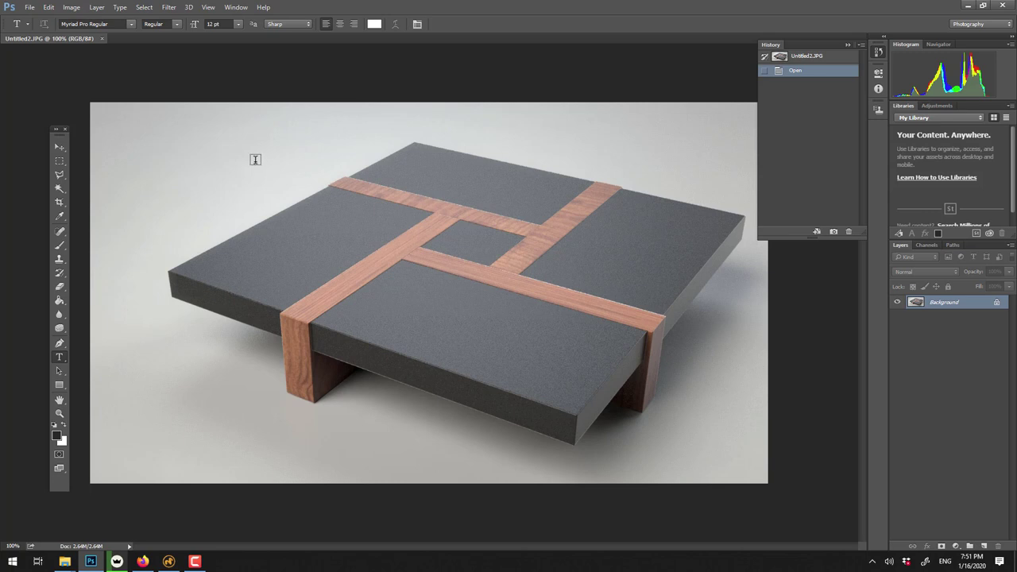
- In Levels, nudge the Red and Green channel highlight sliders in slightly
{"action": "key", "text": "ctrl+l"}
{"action": "left_click", "coordinate": [215, 132]}
{"action": "left_click", "coordinate": [205, 149]}
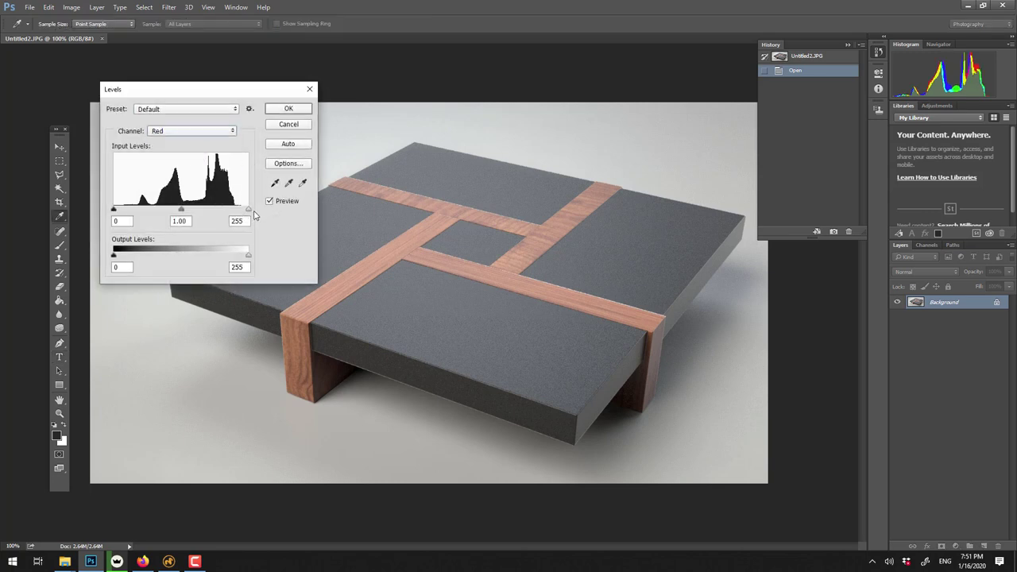
{"action": "left_click_drag", "start_coordinate": [248, 210], "coordinate": [242, 211]}
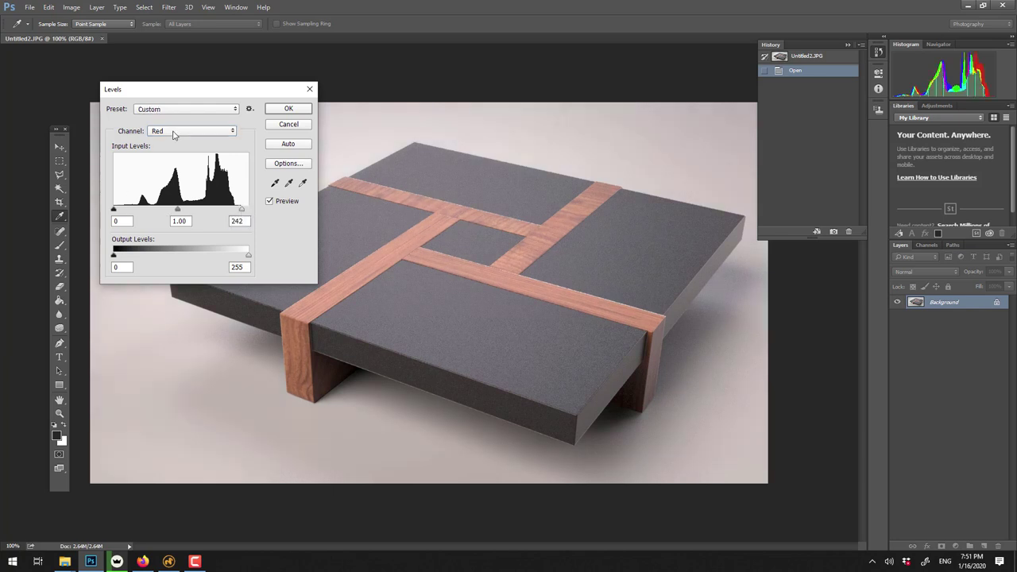
{"action": "left_click", "coordinate": [174, 130]}
{"action": "left_click", "coordinate": [183, 158]}
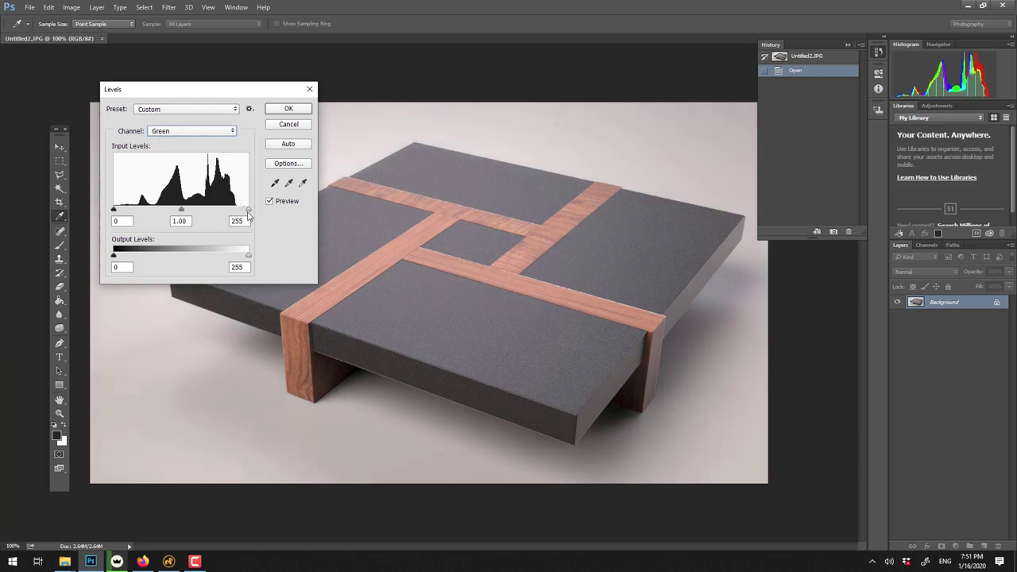
{"action": "left_click_drag", "start_coordinate": [248, 211], "coordinate": [237, 211]}
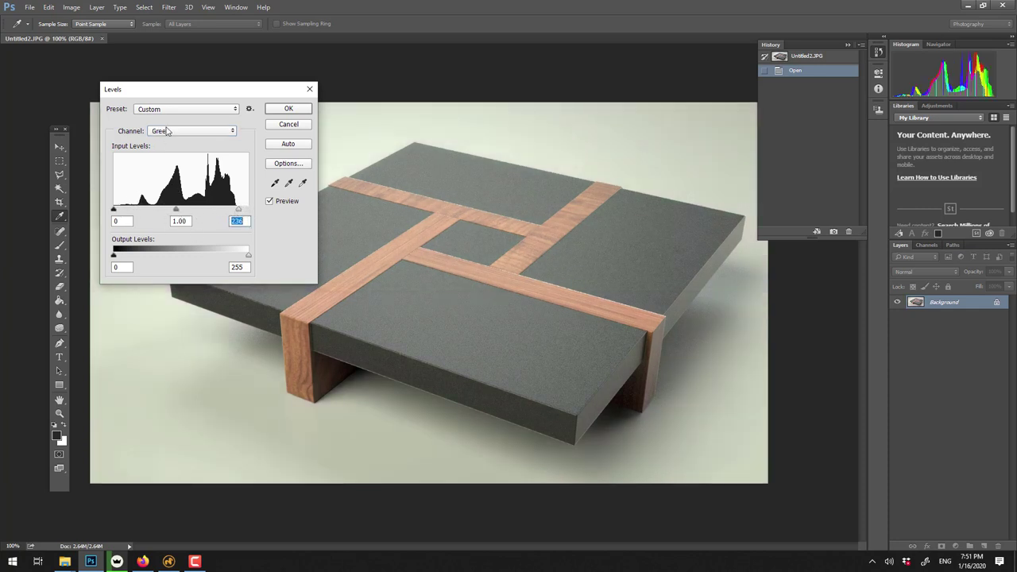
- Pull the Blue channel's white input to 237 and apply Levels
{"action": "left_click", "coordinate": [168, 131]}
{"action": "left_click", "coordinate": [157, 163]}
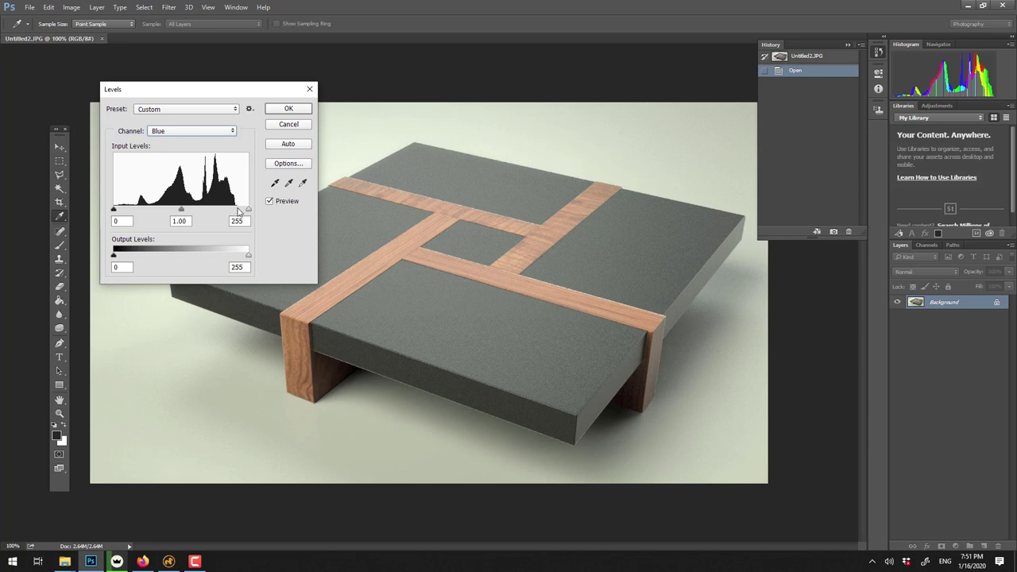
{"action": "left_click_drag", "start_coordinate": [248, 211], "coordinate": [239, 212]}
{"action": "left_click", "coordinate": [280, 111]}
{"action": "key", "text": "t"}
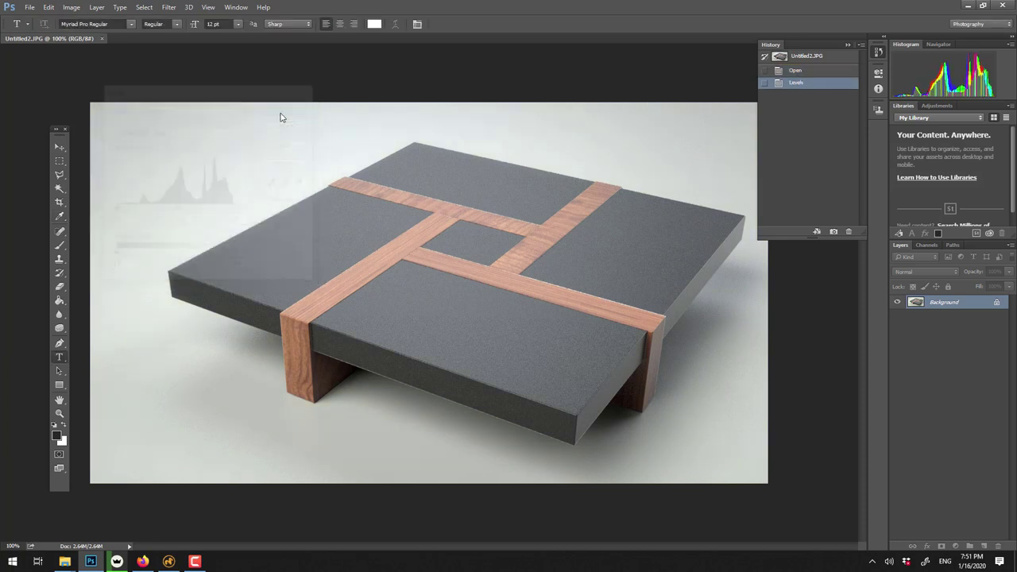
- Fade the Levels correction to 16% opacity
{"action": "left_click", "coordinate": [49, 7]}
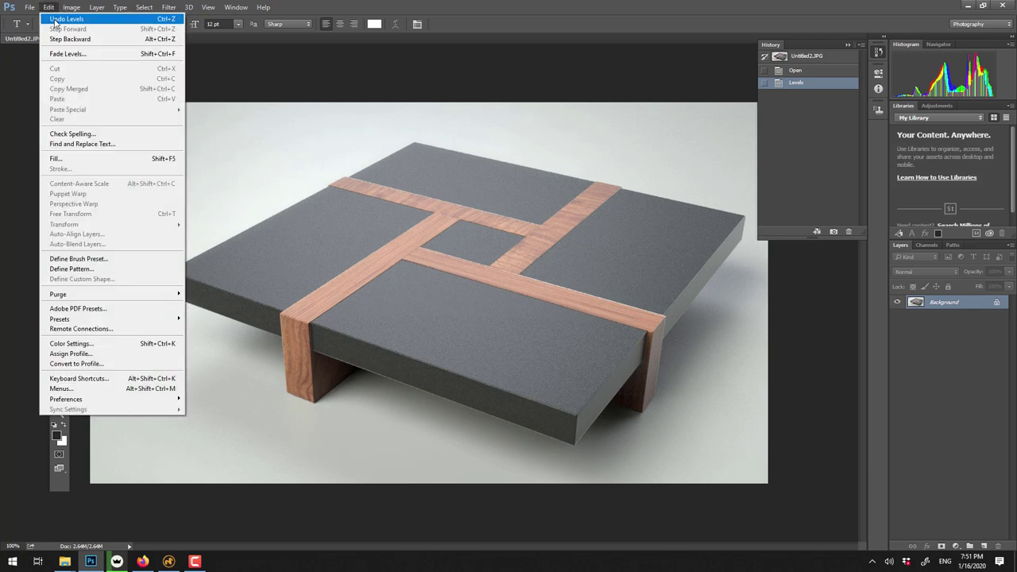
{"action": "left_click", "coordinate": [56, 54]}
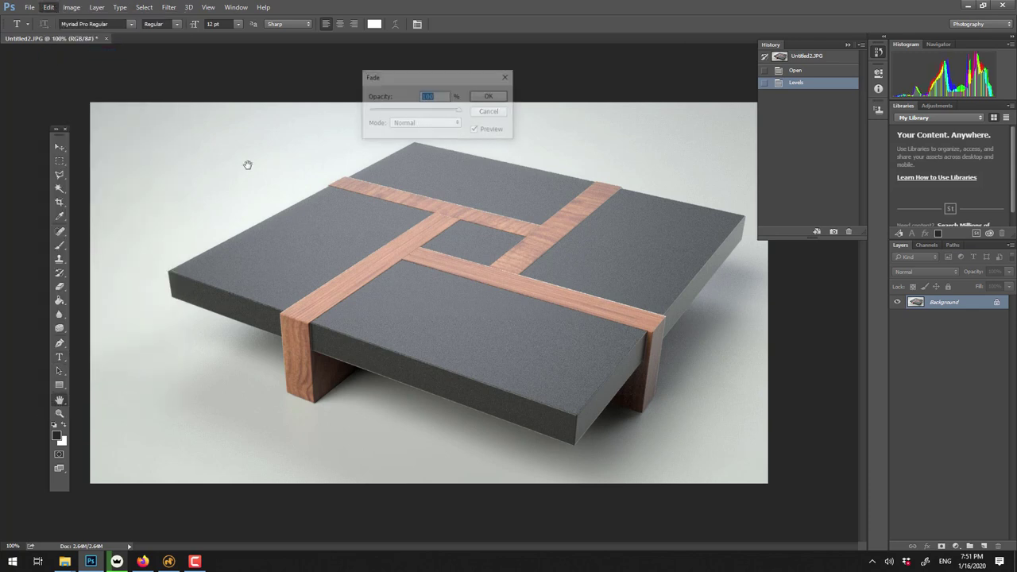
{"action": "left_click", "coordinate": [391, 111]}
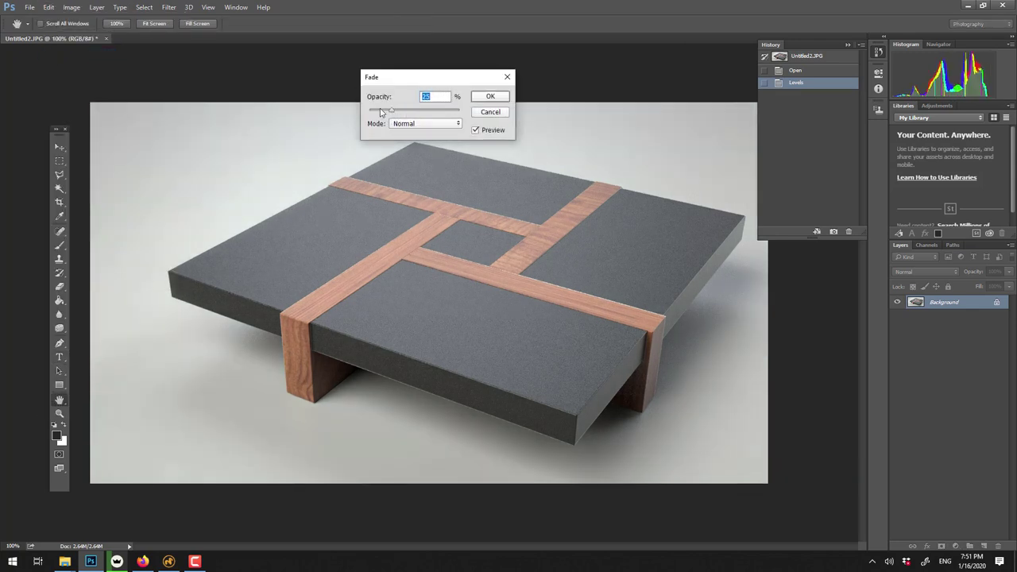
{"action": "left_click_drag", "start_coordinate": [381, 112], "coordinate": [383, 111]}
- Apply Auto Tone and fade it to about 23% opacity
{"action": "left_click", "coordinate": [487, 97]}
{"action": "key", "text": "t"}
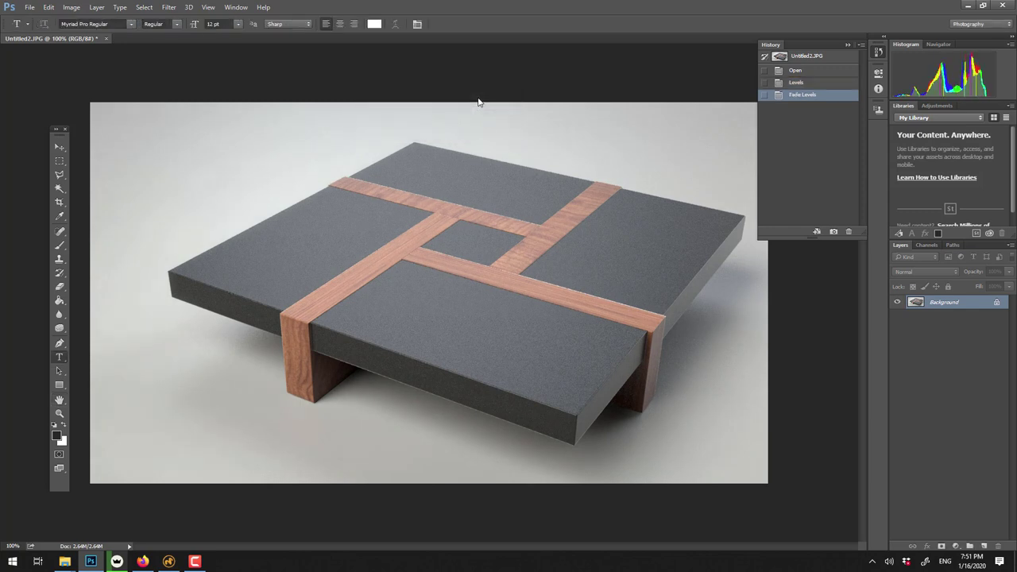
{"action": "left_click", "coordinate": [84, 10]}
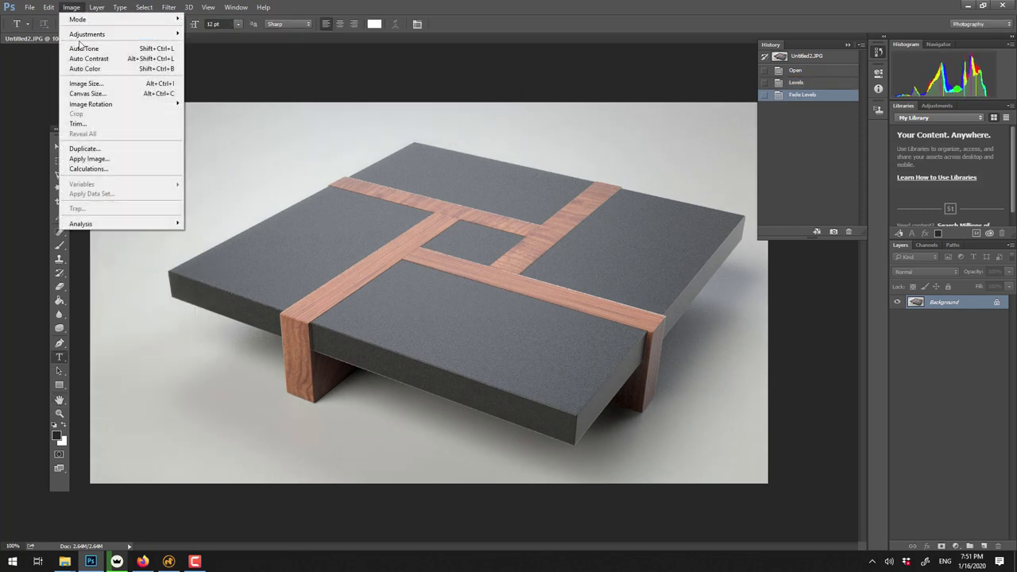
{"action": "left_click", "coordinate": [82, 48]}
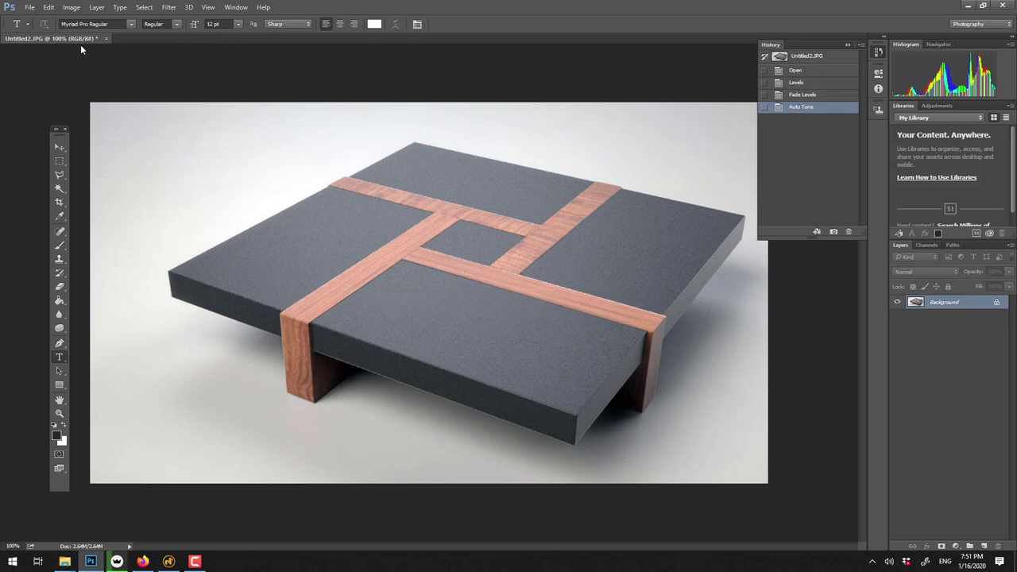
{"action": "left_click", "coordinate": [51, 8]}
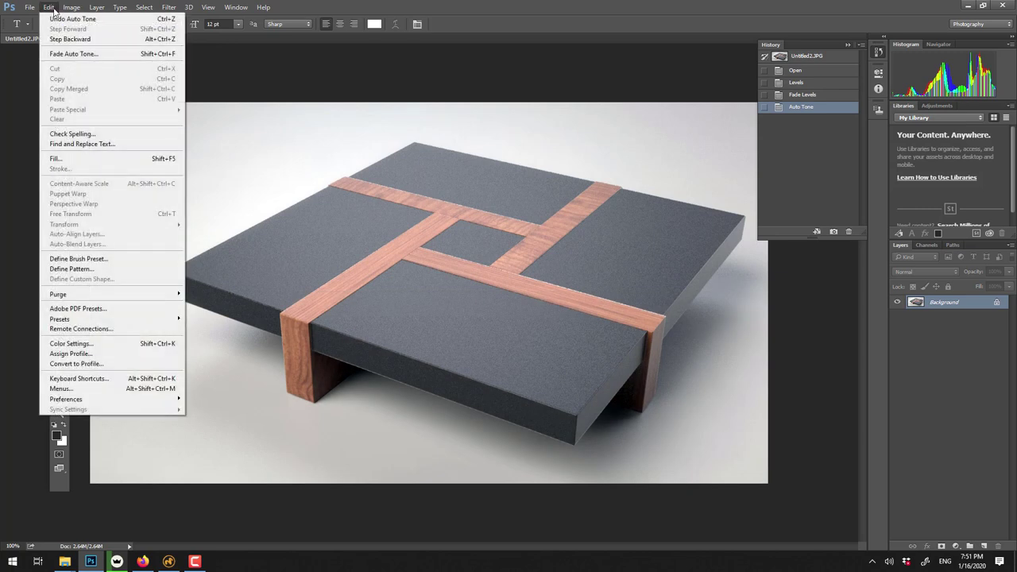
{"action": "left_click", "coordinate": [73, 53]}
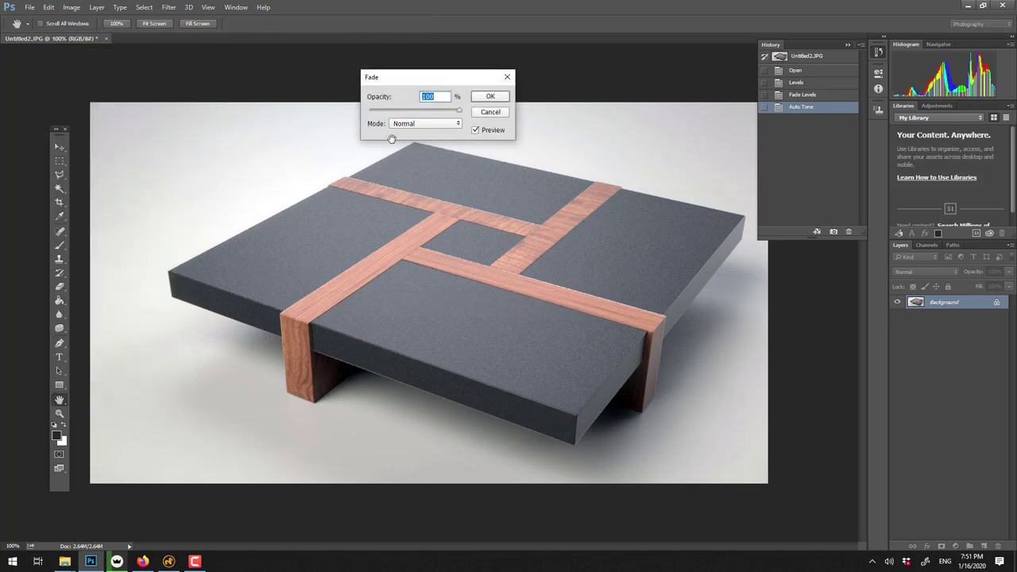
{"action": "left_click", "coordinate": [391, 112]}
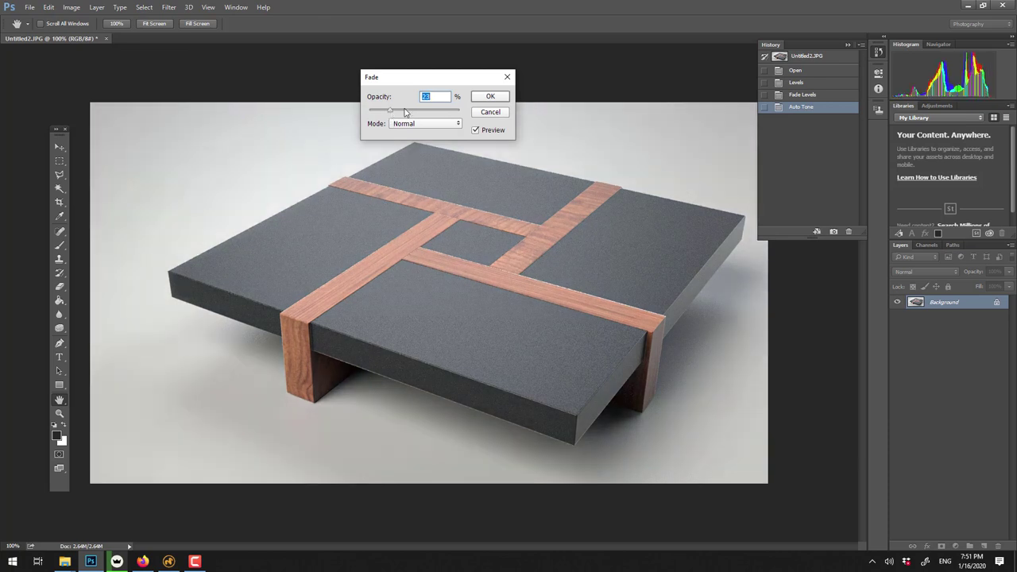
{"action": "left_click", "coordinate": [397, 112]}
{"action": "left_click", "coordinate": [490, 96]}
{"action": "key", "text": "t"}
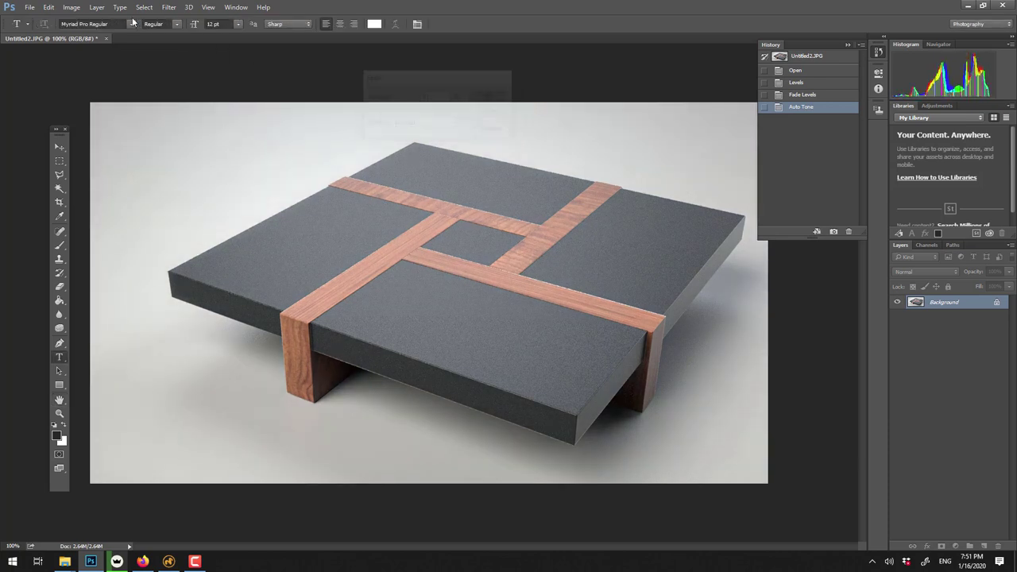
- Apply Auto Contrast and fade it to roughly 20% opacity
{"action": "left_click", "coordinate": [71, 7]}
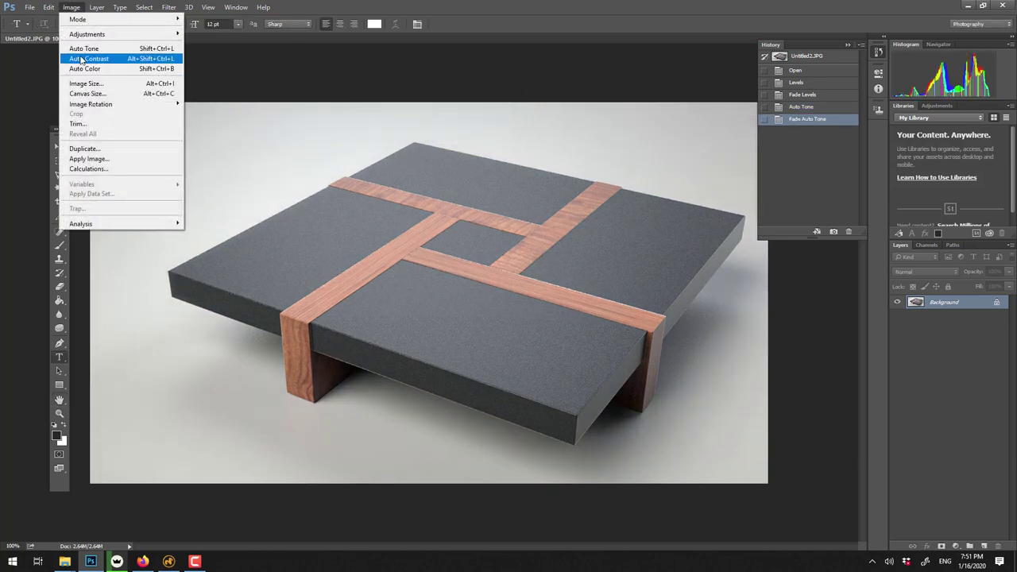
{"action": "left_click", "coordinate": [80, 59]}
{"action": "left_click", "coordinate": [48, 7]}
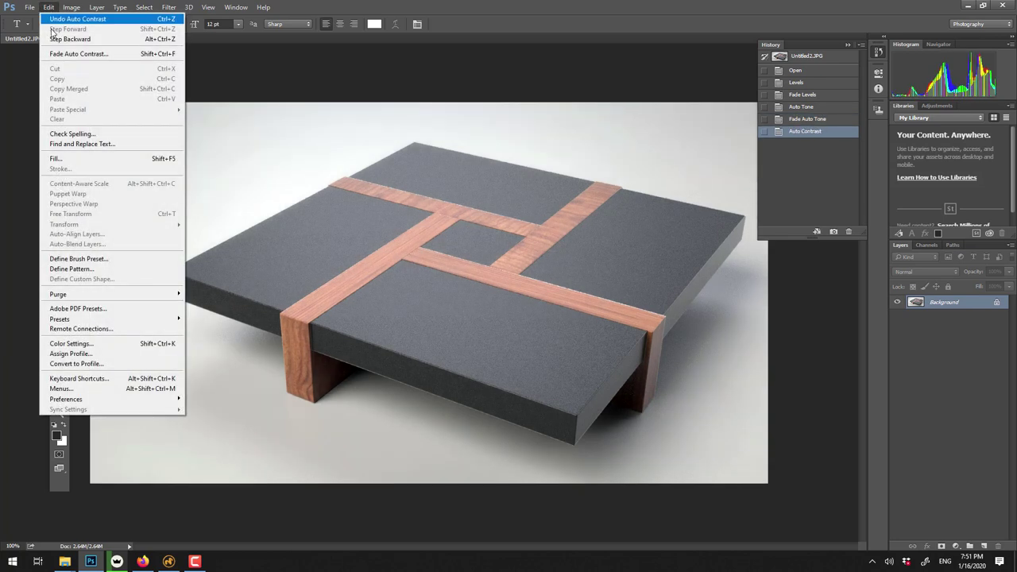
{"action": "left_click", "coordinate": [79, 53]}
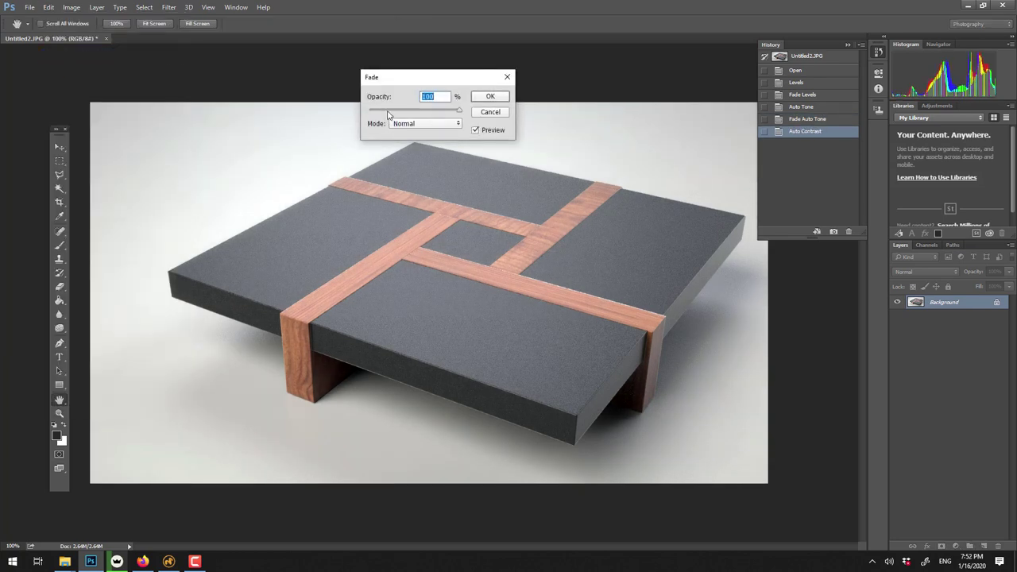
{"action": "left_click", "coordinate": [388, 111]}
{"action": "left_click_drag", "start_coordinate": [383, 114], "coordinate": [474, 106]}
{"action": "left_click", "coordinate": [490, 97]}
- Apply Auto Color and fade it to about 23% opacity
{"action": "left_click", "coordinate": [69, 6]}
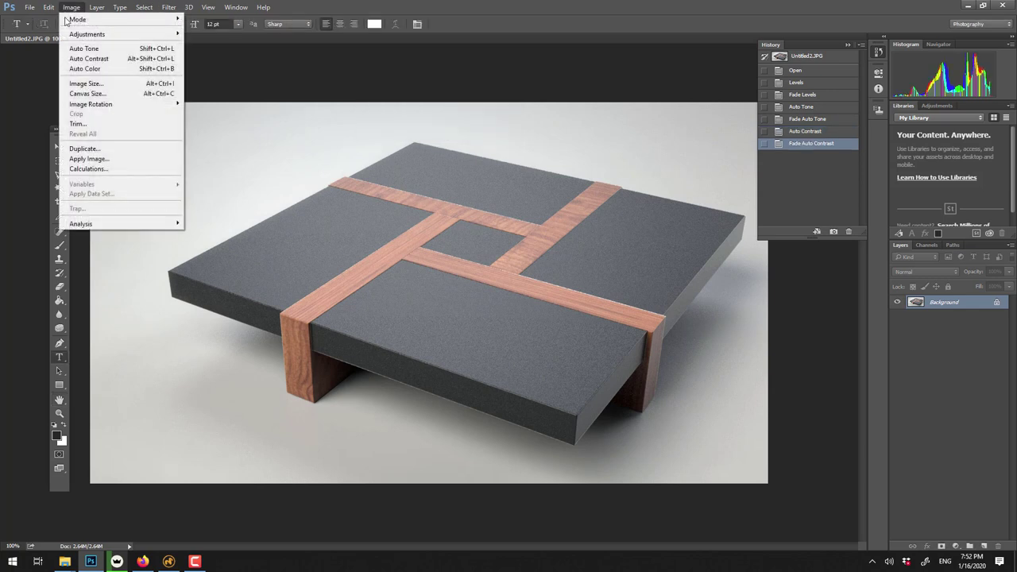
{"action": "left_click", "coordinate": [68, 69]}
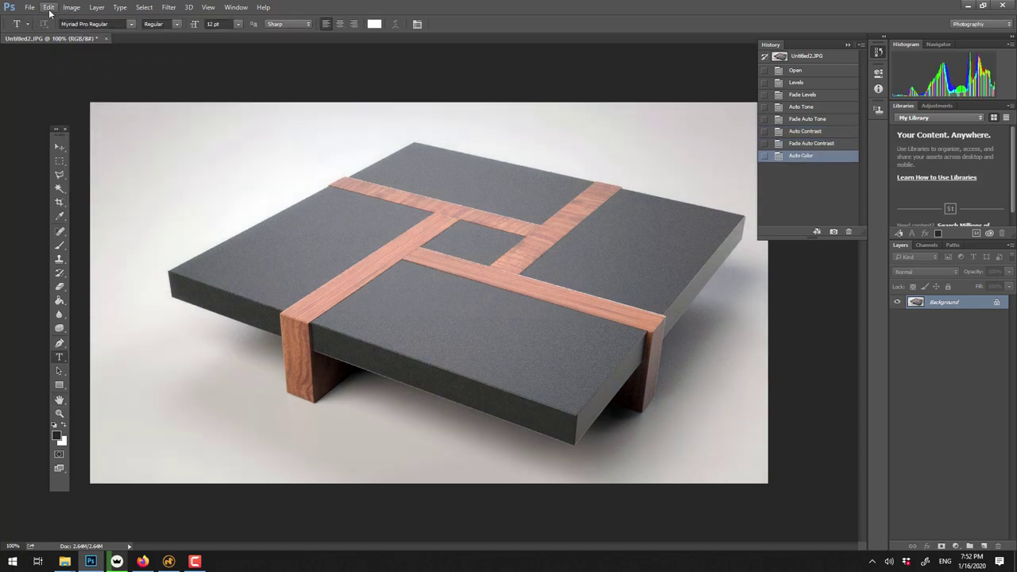
{"action": "left_click", "coordinate": [48, 7]}
{"action": "left_click", "coordinate": [68, 55]}
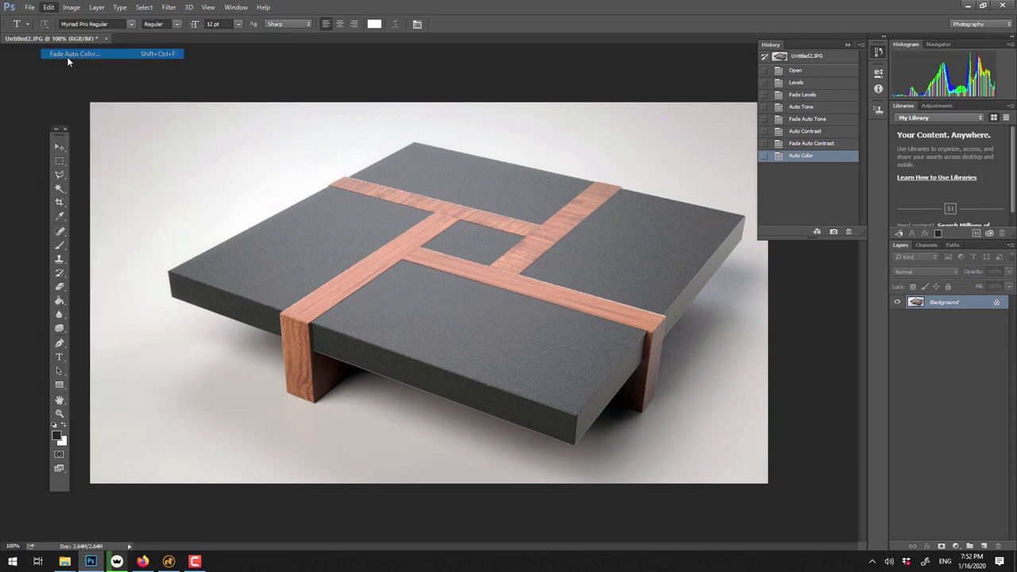
{"action": "left_click", "coordinate": [389, 109]}
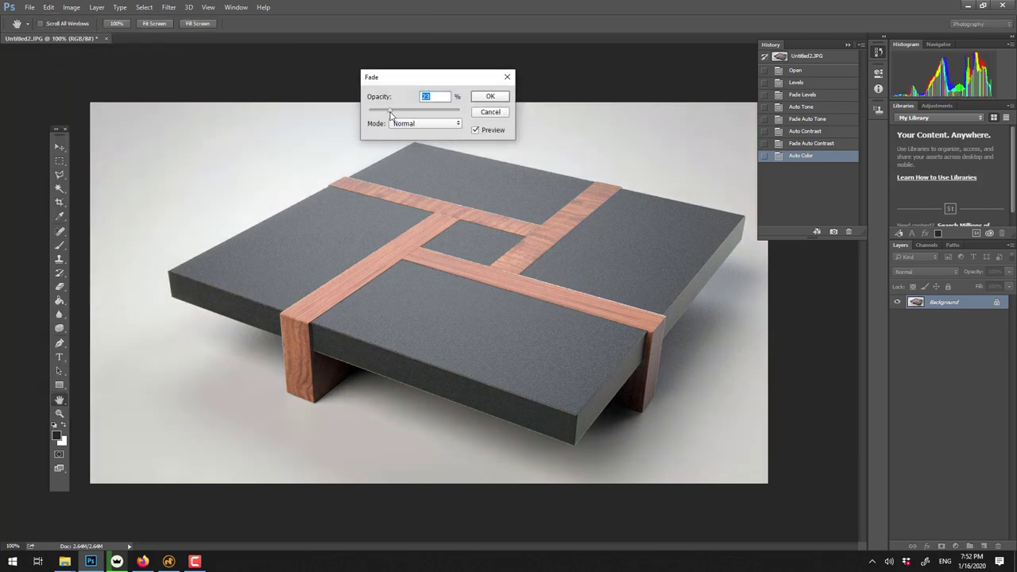
{"action": "left_click", "coordinate": [490, 97]}
{"action": "key", "text": "t"}
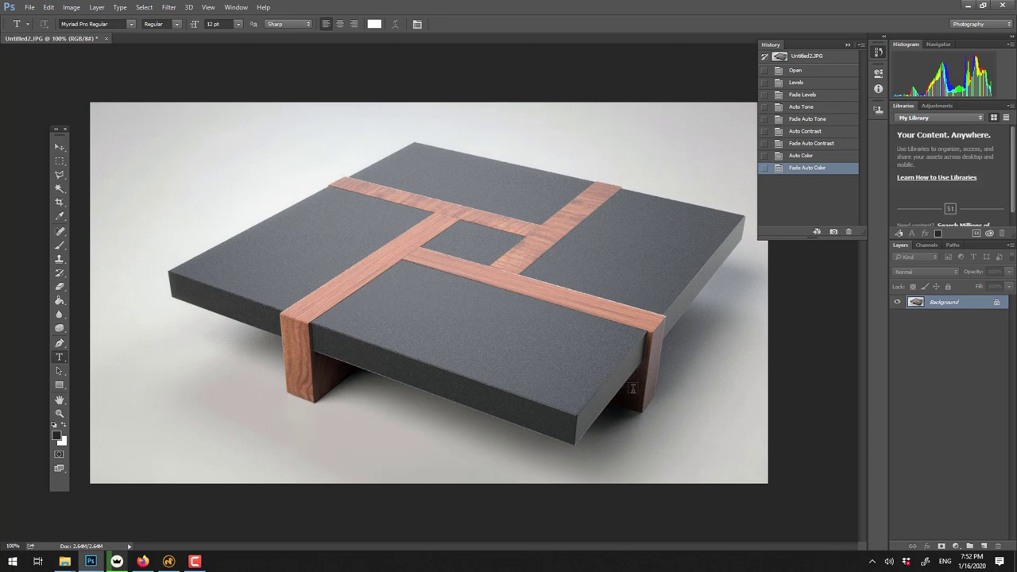
- Apply a Shadows/Highlights adjustment to Untitled2.JPG with its default settings
{"action": "left_click", "coordinate": [71, 7]}
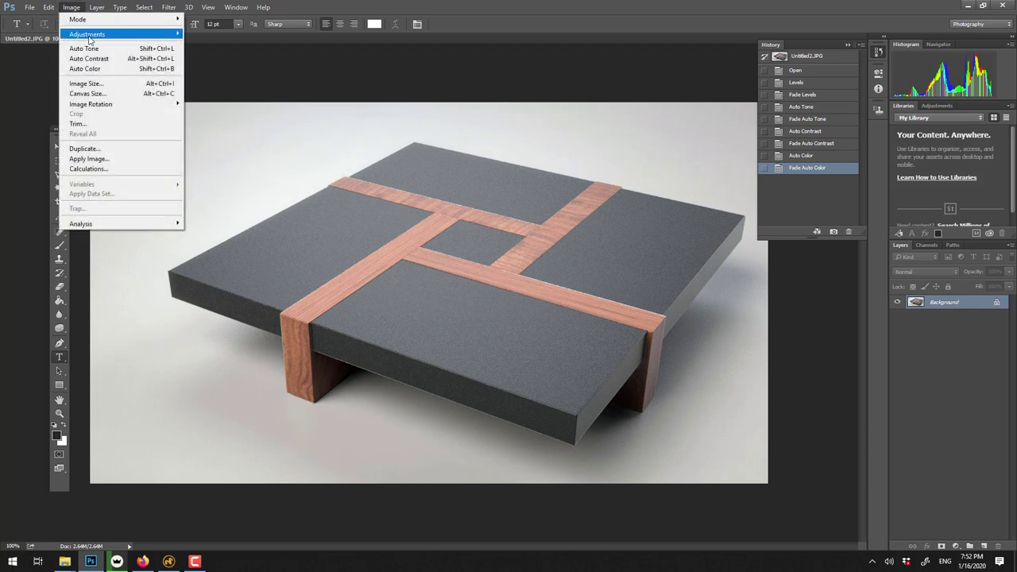
{"action": "mouse_move", "coordinate": [90, 35]}
{"action": "left_click", "coordinate": [223, 209]}
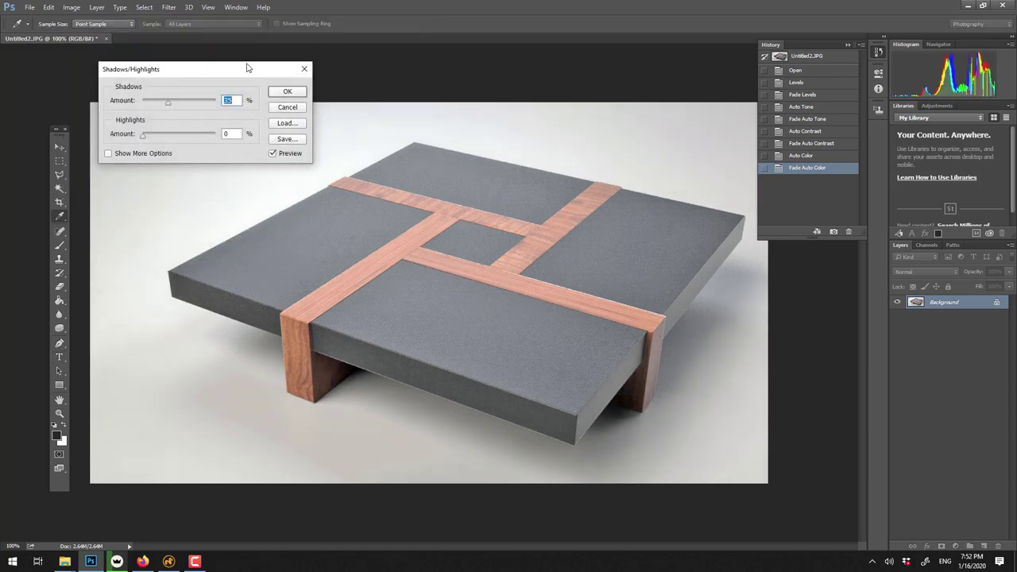
{"action": "left_click", "coordinate": [287, 91]}
{"action": "key", "text": "t"}
- Fade the Shadows/Highlights effect down to about 8% opacity
{"action": "left_click", "coordinate": [50, 7]}
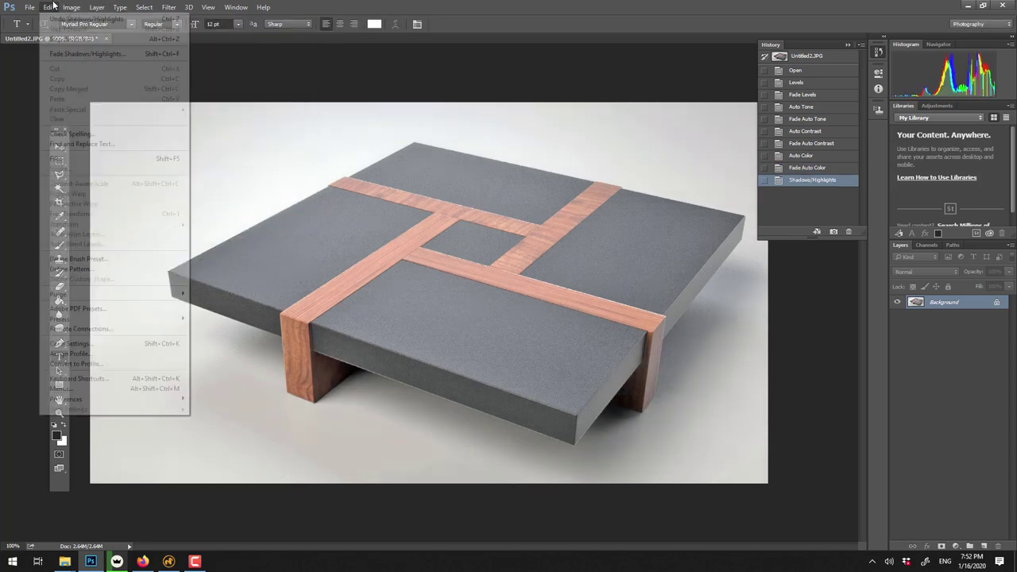
{"action": "left_click", "coordinate": [86, 53]}
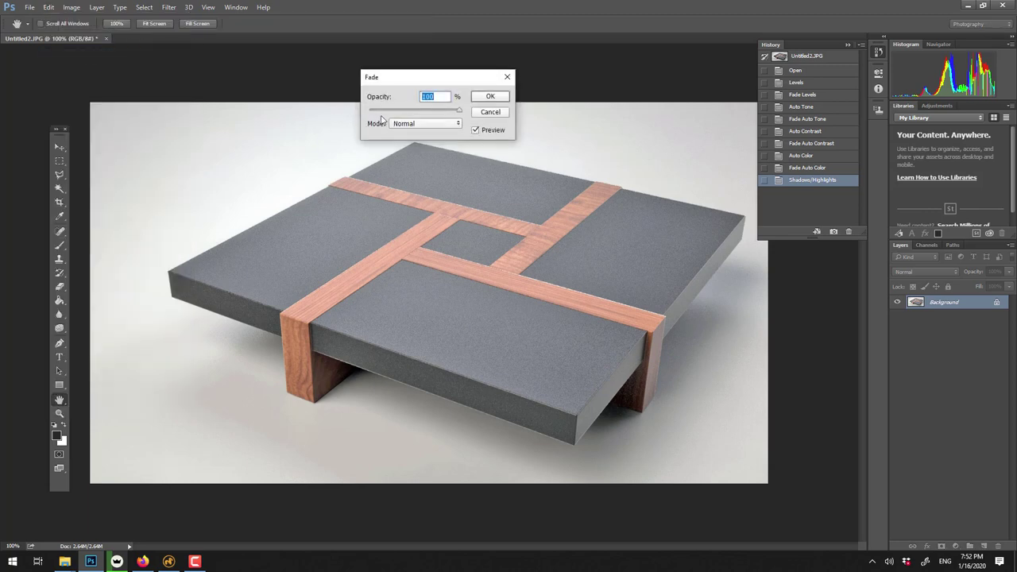
{"action": "left_click", "coordinate": [382, 110]}
{"action": "left_click_drag", "start_coordinate": [379, 110], "coordinate": [376, 110]}
{"action": "left_click", "coordinate": [491, 96]}
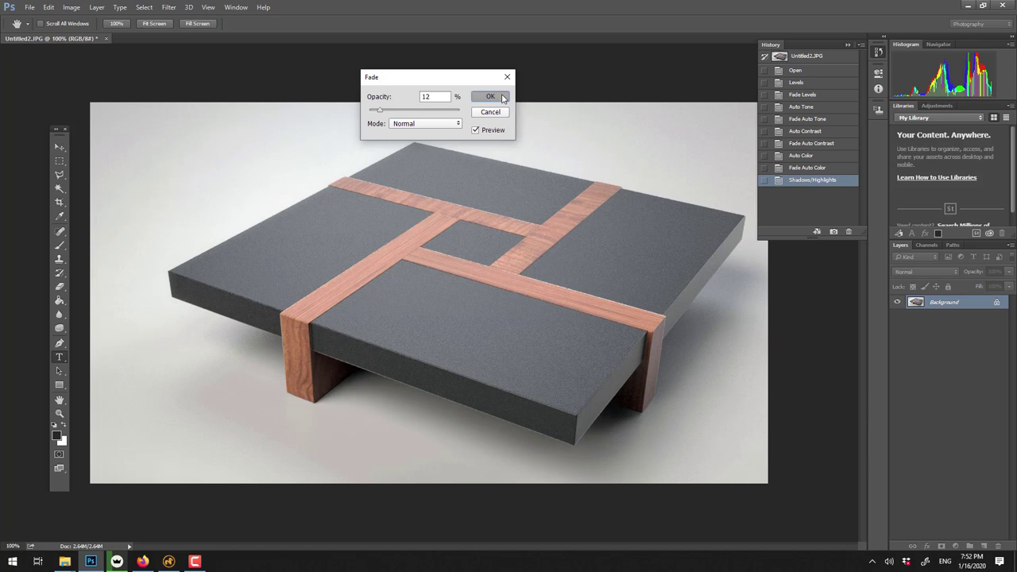
- Apply a Vibrance adjustment with Vibrance 6 and Saturation -5
{"action": "left_click", "coordinate": [73, 7]}
{"action": "mouse_move", "coordinate": [91, 34]}
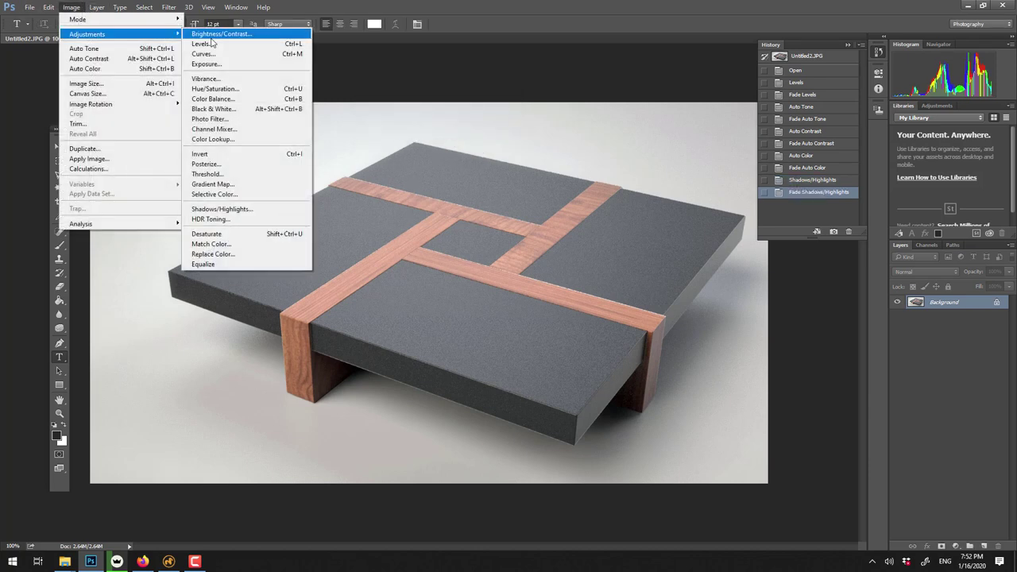
{"action": "left_click", "coordinate": [234, 84]}
{"action": "key", "text": "Tab"}
{"action": "type", "text": "-9"}
{"action": "key", "text": "Tab"}
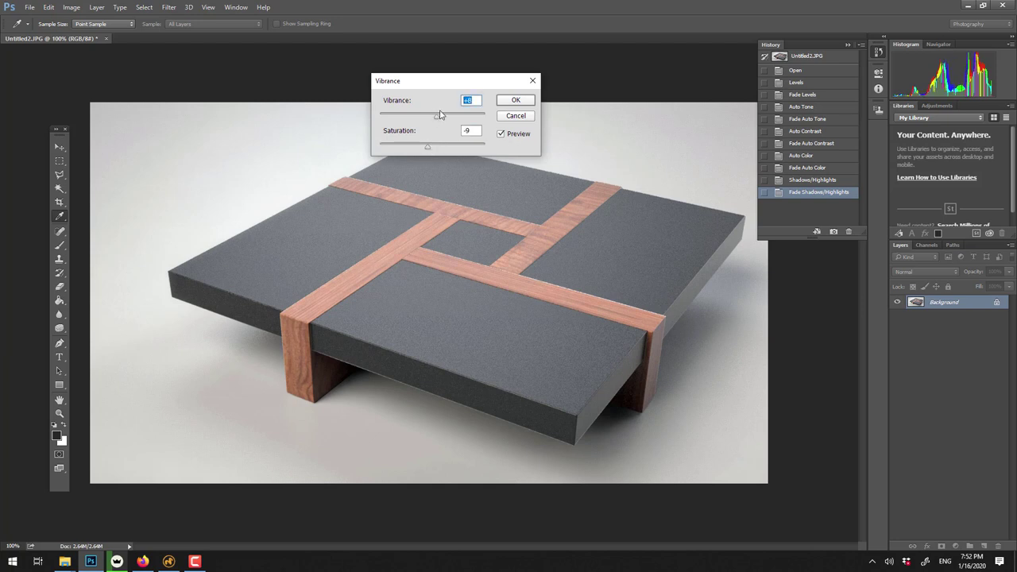
{"action": "type", "text": "6"}
{"action": "left_click_drag", "start_coordinate": [472, 131], "coordinate": [461, 130]}
{"action": "type", "text": "-5"}
{"action": "left_click", "coordinate": [515, 100]}
{"action": "key", "text": "t"}
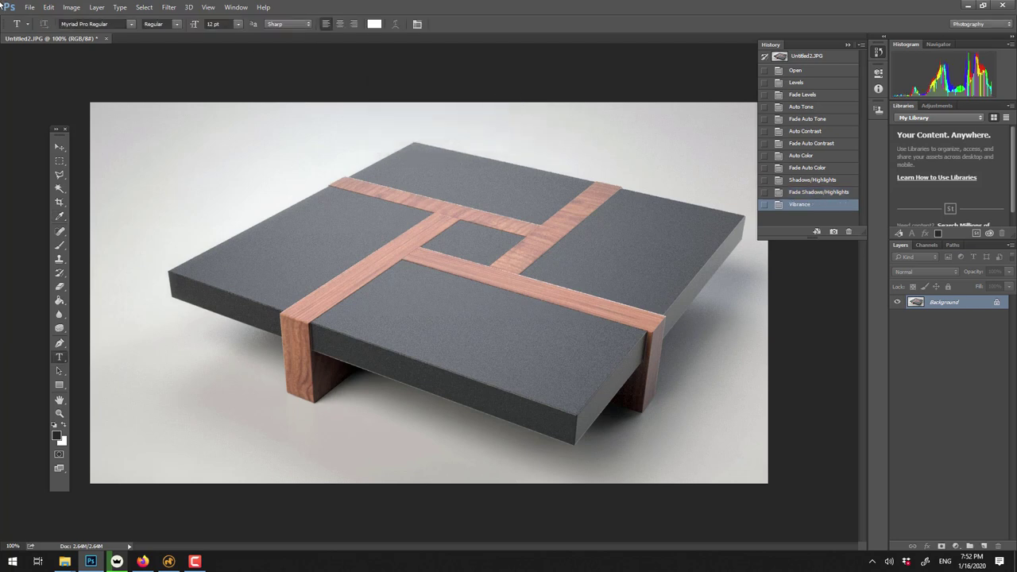